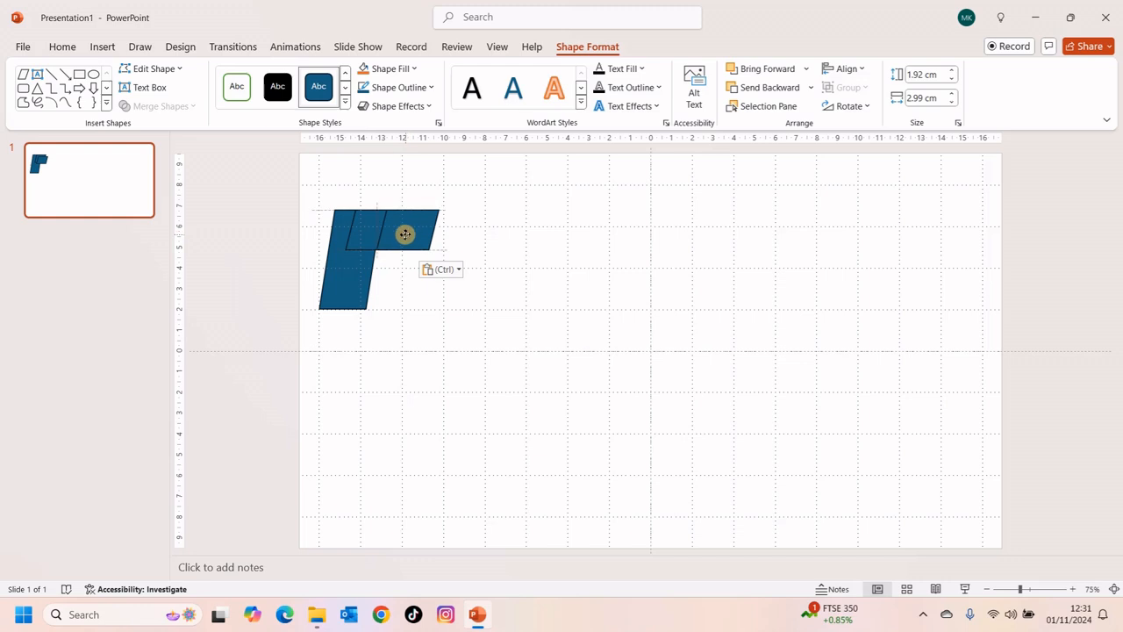
# Resize the front parallelogram into a long, thin gun barrel about 7.06 cm wide and 0.85 cm high
pyautogui.moveTo(441, 230); pyautogui.dragTo(523, 225)
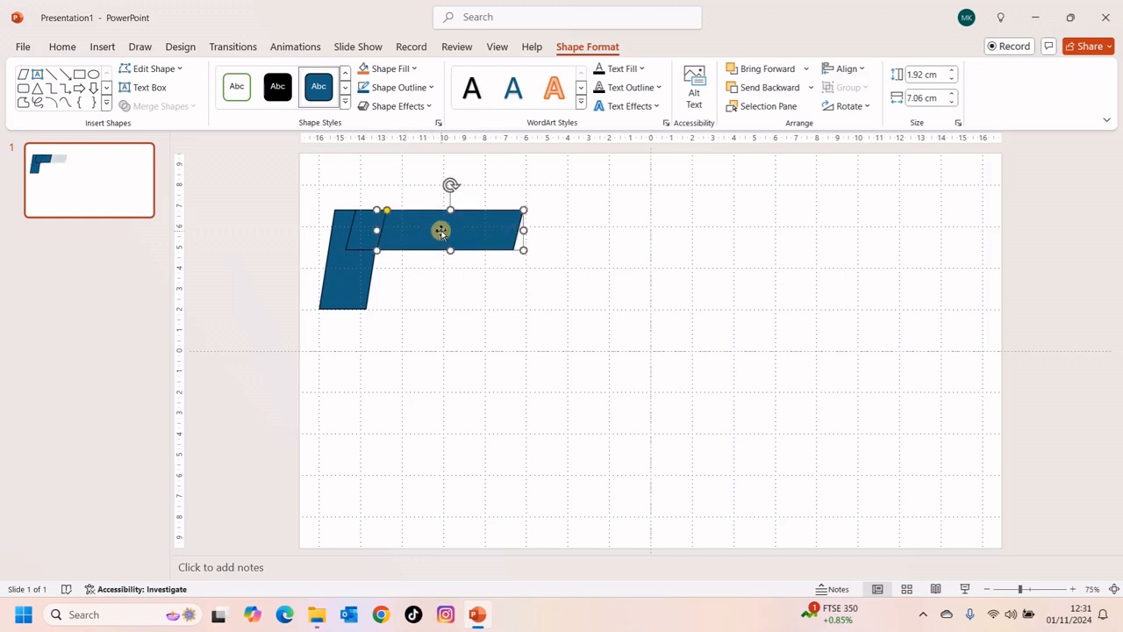
pyautogui.moveTo(451, 249); pyautogui.dragTo(447, 228)
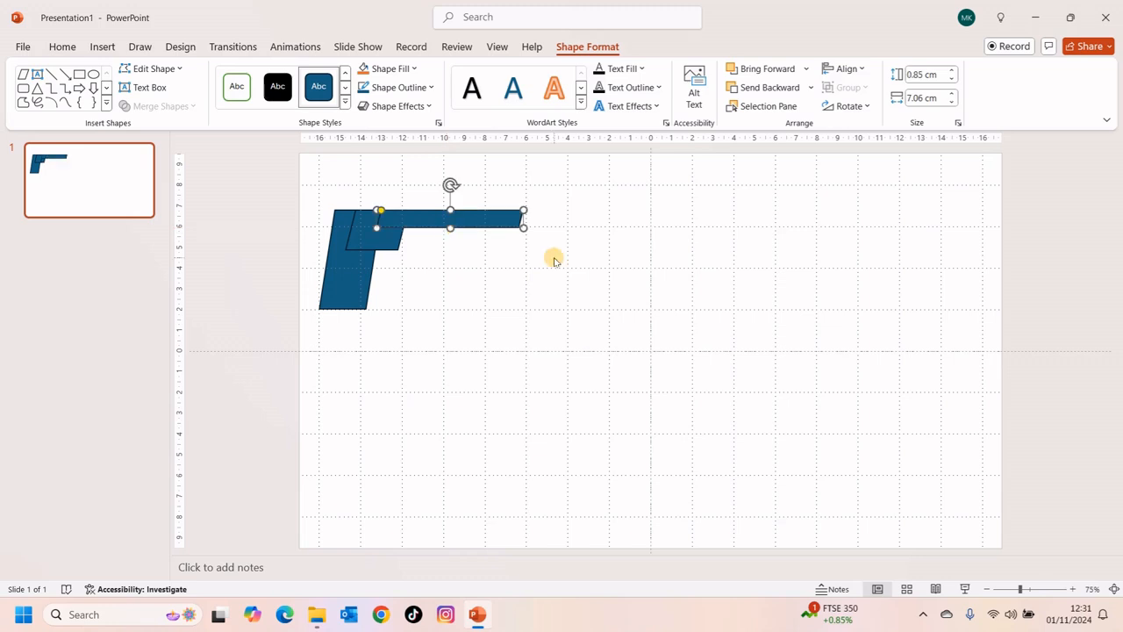
# Insert a Block Arc shape and fit it, rotated, under the gun body in front of the grip as the trigger guard
pyautogui.click(102, 47)
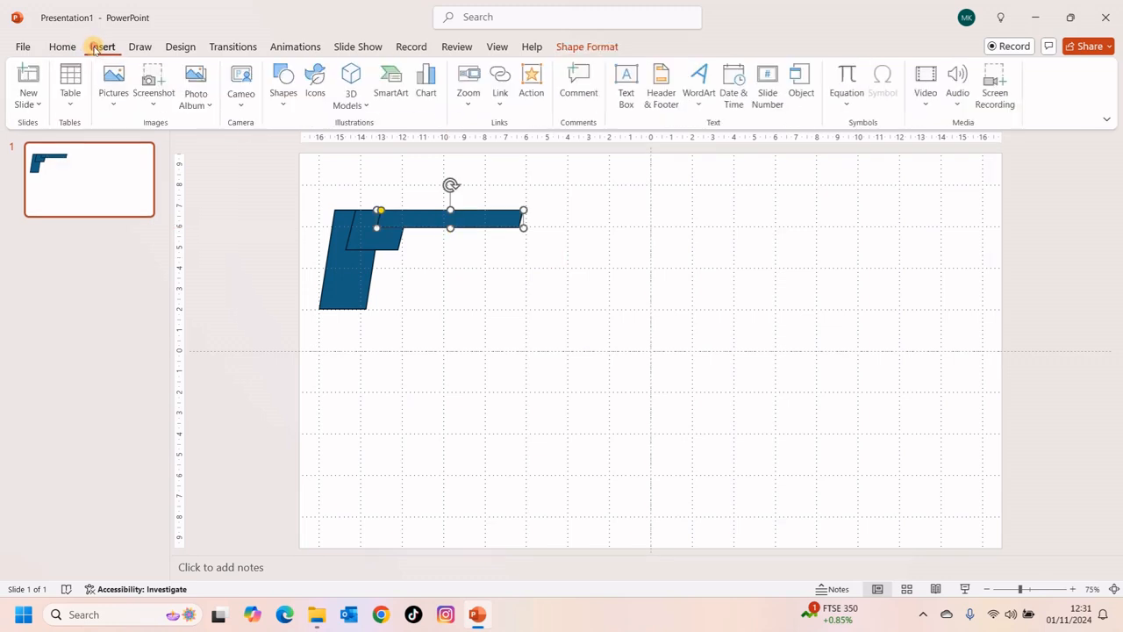
pyautogui.click(284, 84)
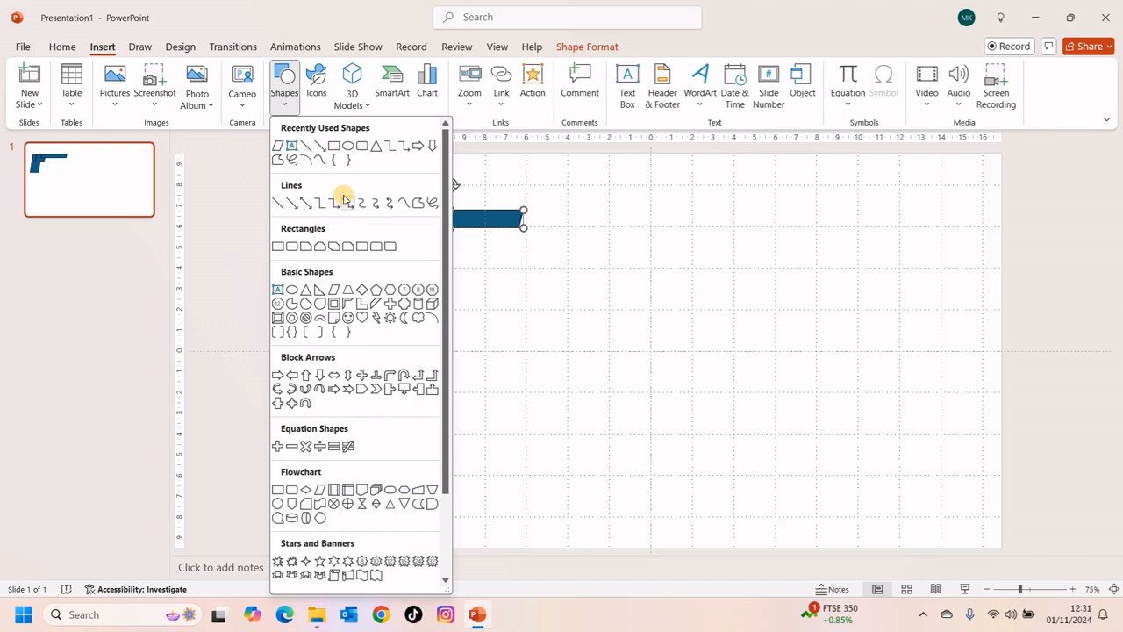
pyautogui.click(318, 306)
pyautogui.moveTo(479, 278); pyautogui.dragTo(517, 316)
pyautogui.moveTo(499, 254); pyautogui.dragTo(384, 255)
pyautogui.click(492, 254)
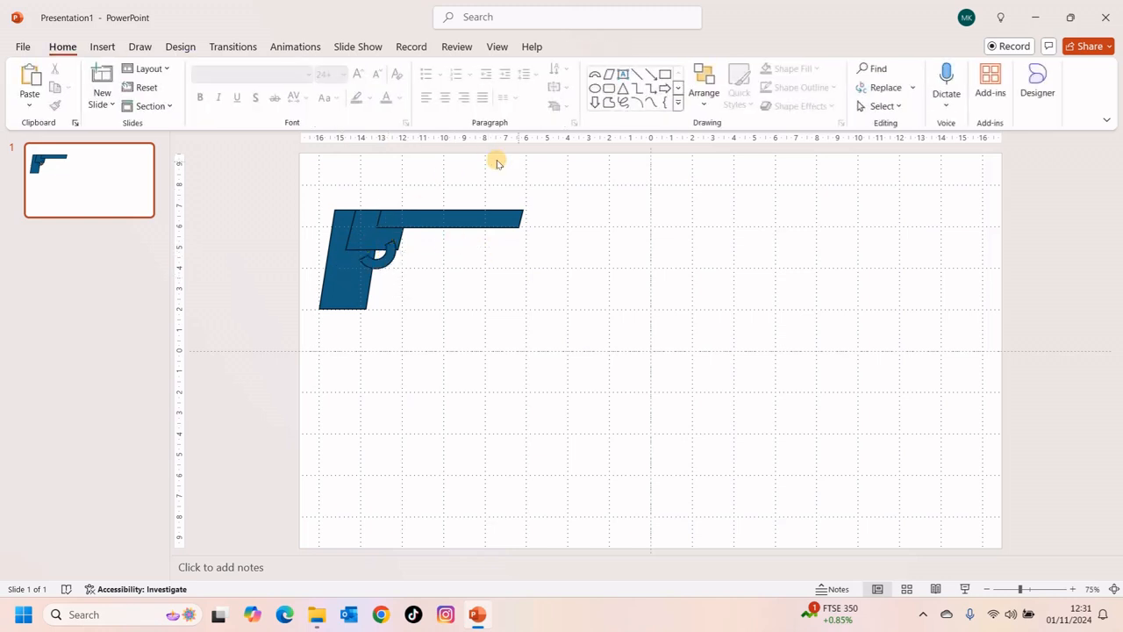
# Merge all the gun's shapes into one with Union and move the result up towards the slide's top edge
pyautogui.moveTo(532, 191); pyautogui.dragTo(230, 361)
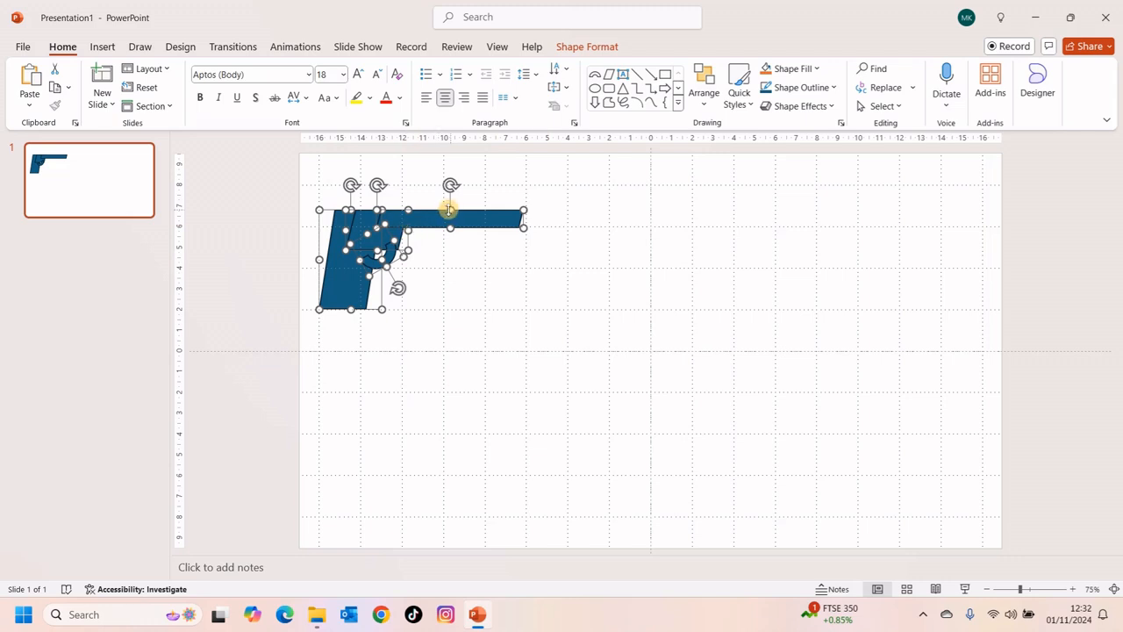
pyautogui.click(597, 46)
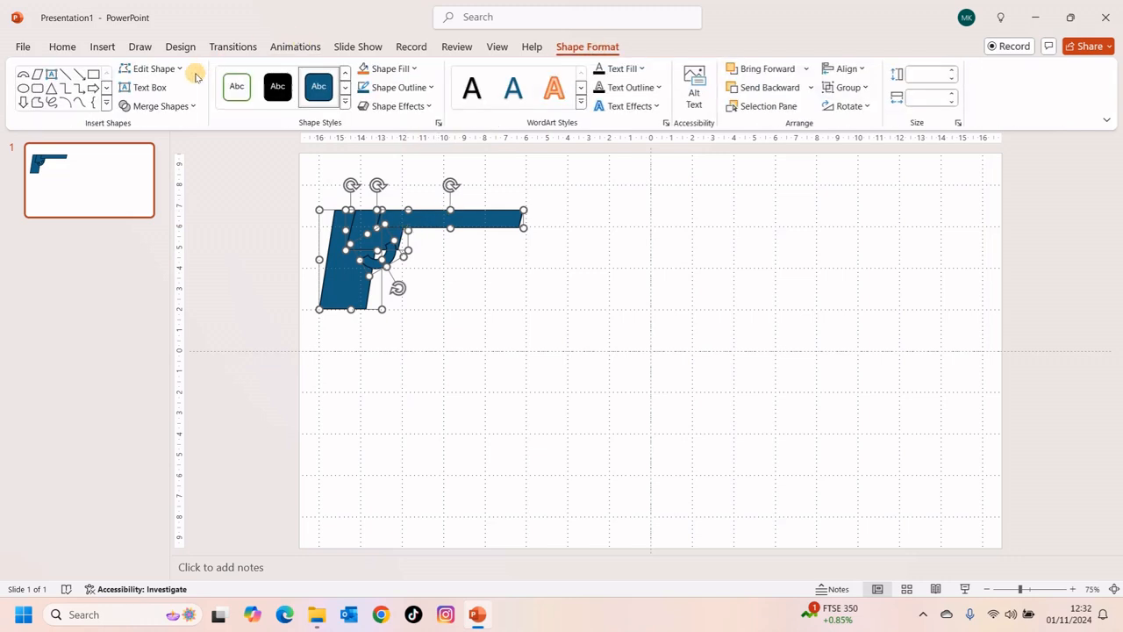
pyautogui.click(179, 106)
pyautogui.click(156, 126)
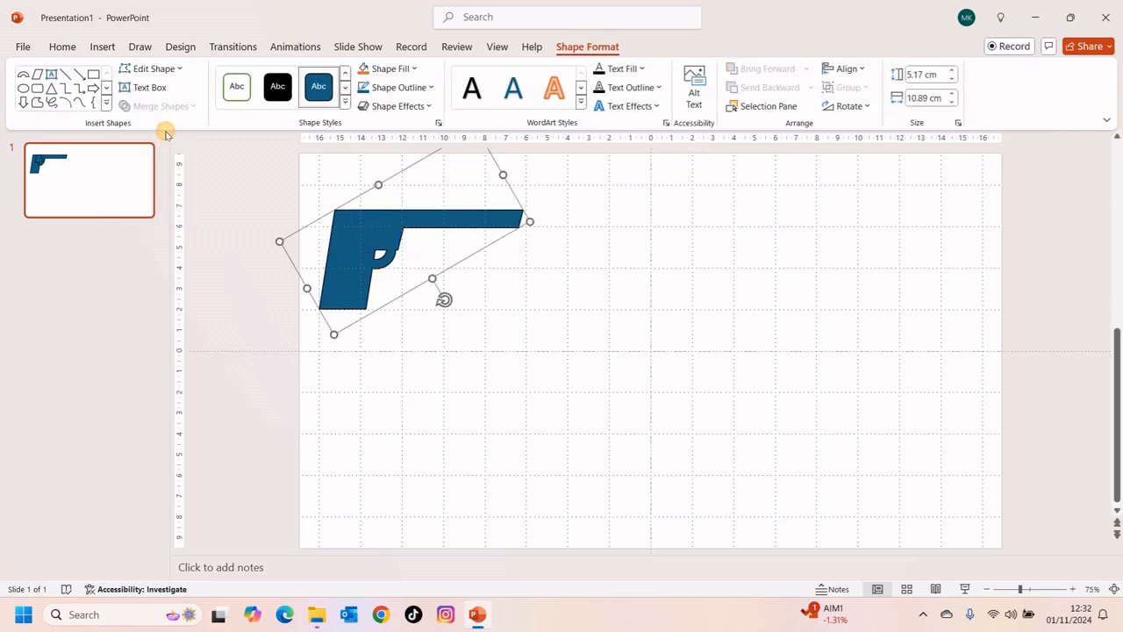
pyautogui.moveTo(369, 245); pyautogui.dragTo(369, 203)
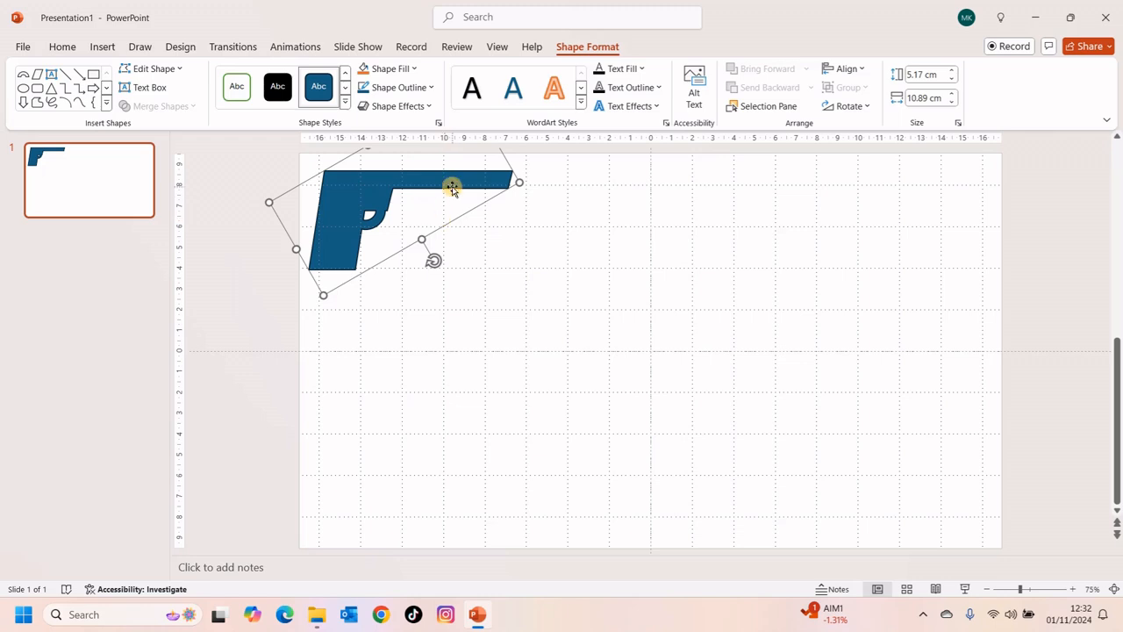
# Give the merged gun shape a solid fill in the darkest gray theme color
pyautogui.rightClick(439, 185)
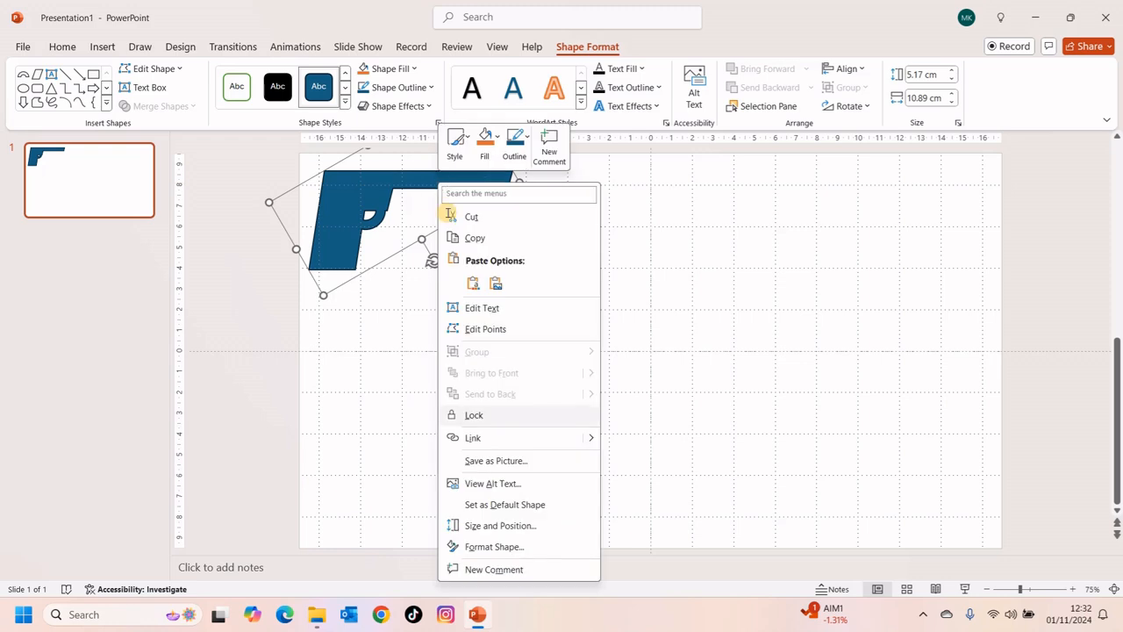
pyautogui.click(536, 544)
pyautogui.click(941, 237)
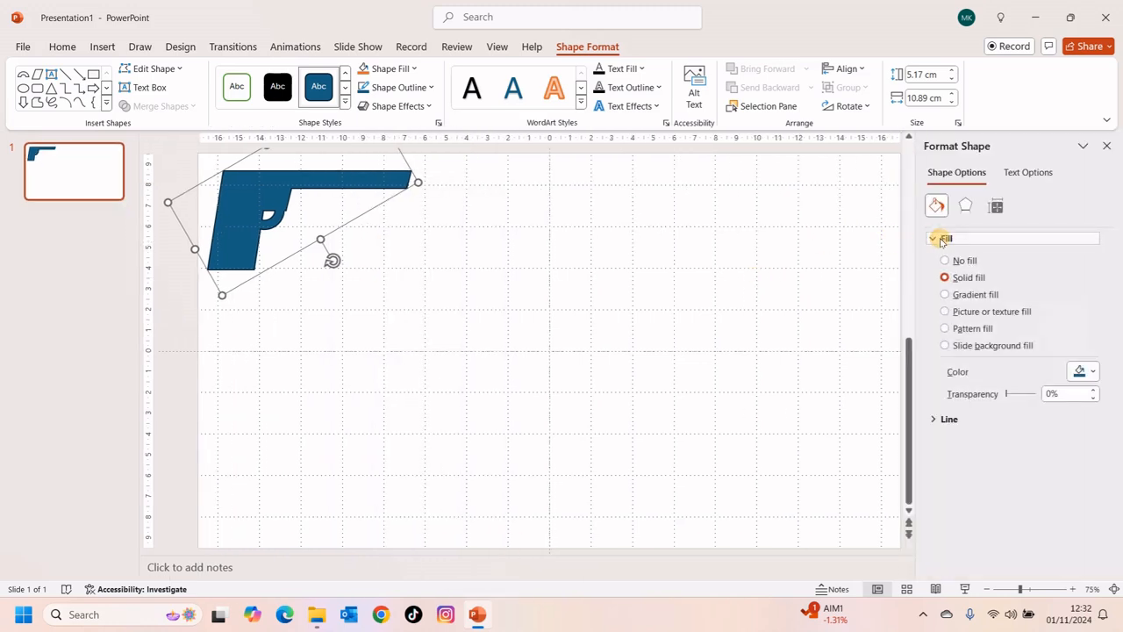
pyautogui.click(1090, 370)
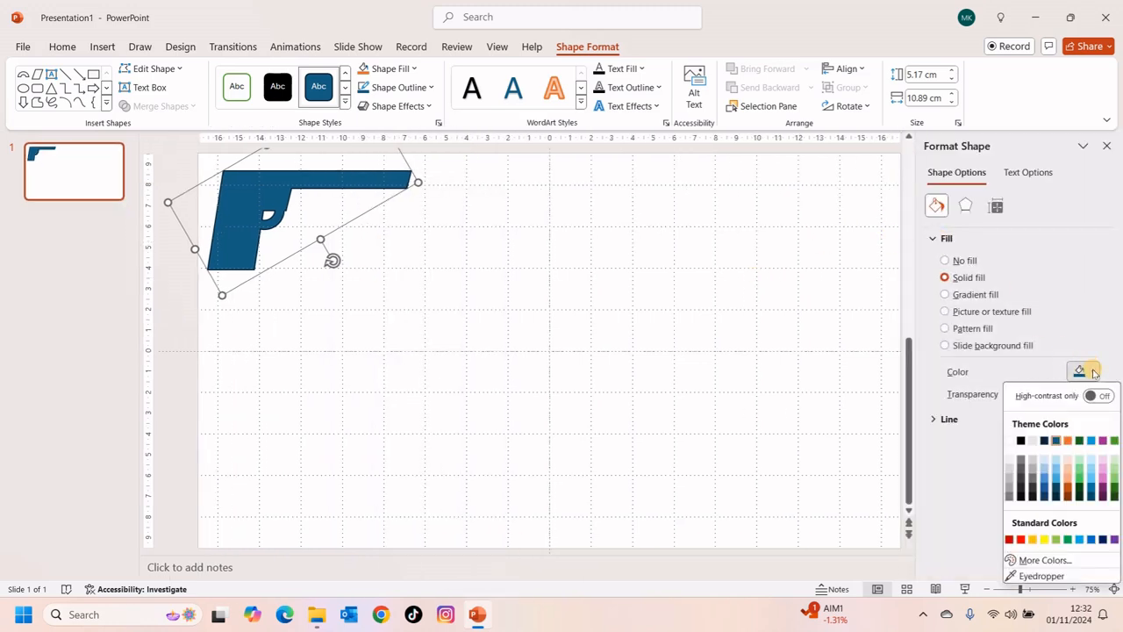
pyautogui.click(1033, 496)
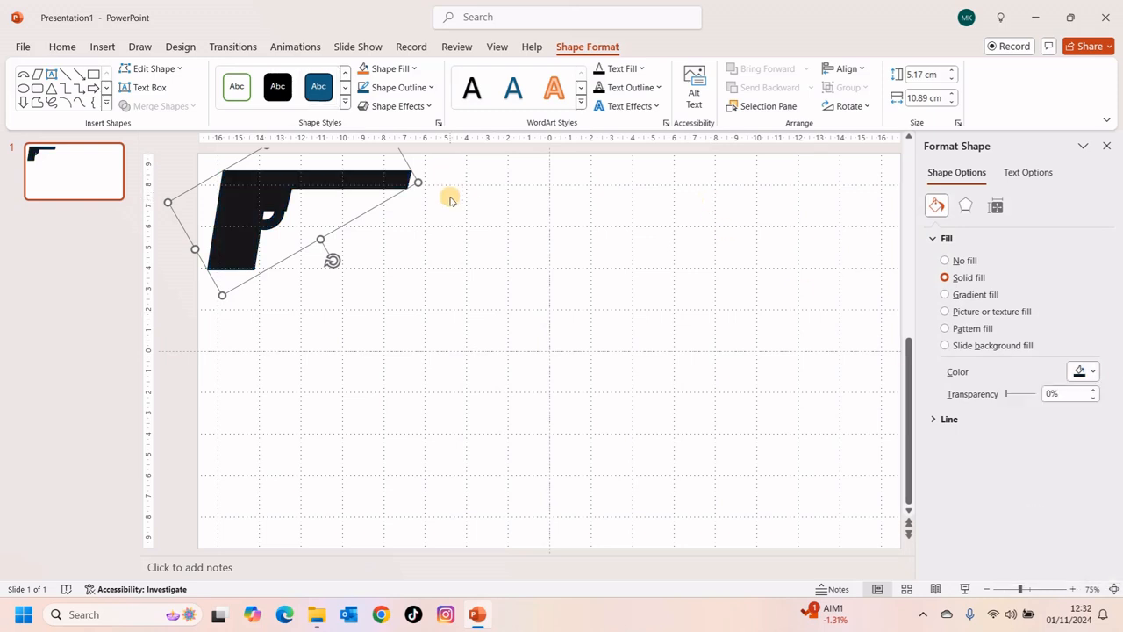
# Shrink the gun to about 7.05 by 2.81 cm, rotate it slightly and place it in the slide's top-left corner
pyautogui.moveTo(221, 294); pyautogui.dragTo(263, 213)
pyautogui.moveTo(271, 170); pyautogui.dragTo(281, 269)
pyautogui.moveTo(232, 221); pyautogui.dragTo(233, 199)
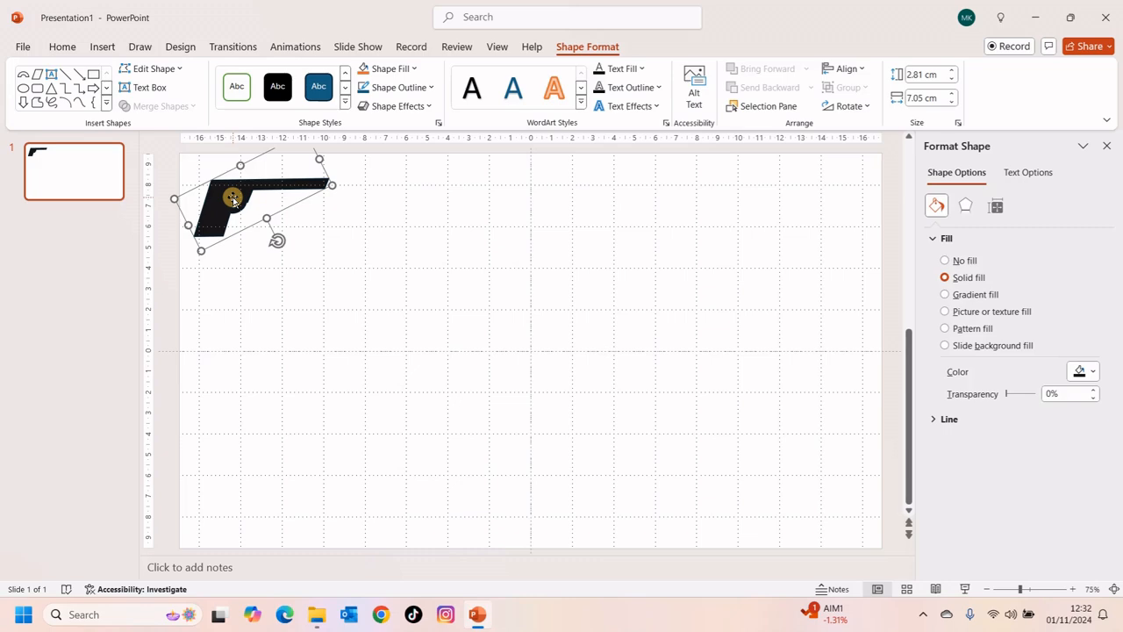
# Insert an Explosion: 8 Points shape about 1.75 cm wide and 2.15 cm high over the gun's muzzle
pyautogui.click(102, 46)
pyautogui.click(284, 104)
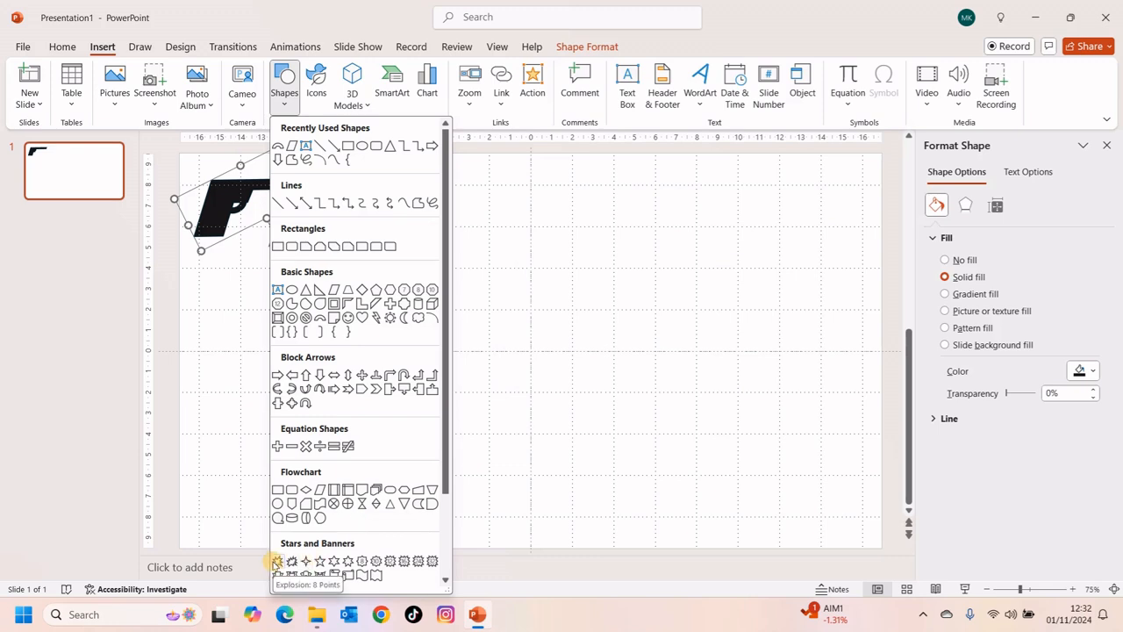
pyautogui.click(276, 562)
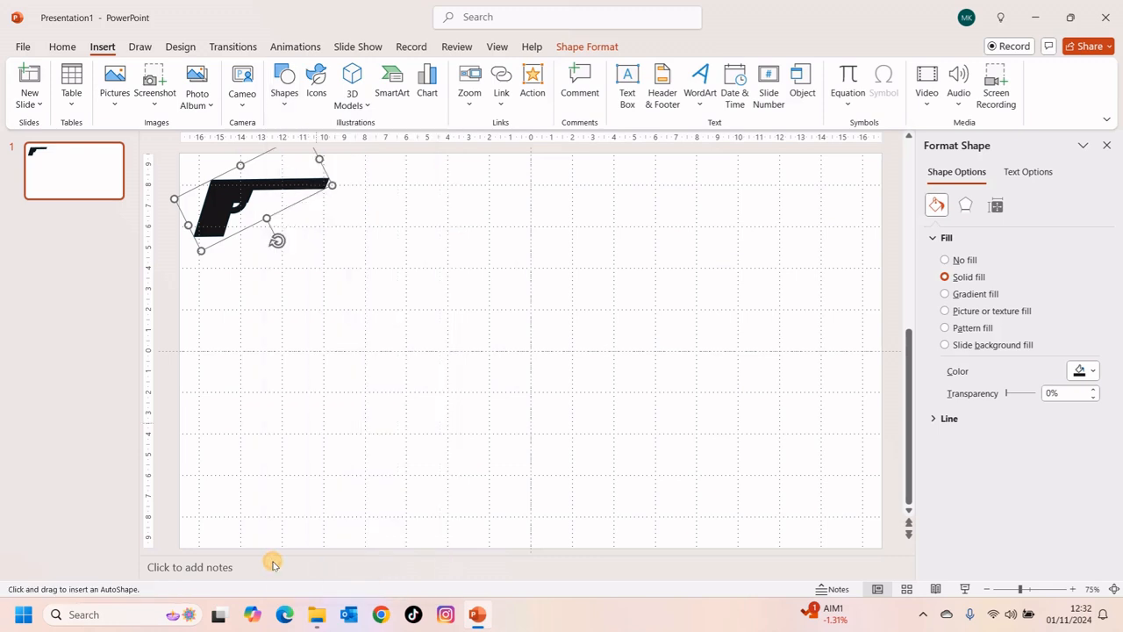
pyautogui.moveTo(356, 180); pyautogui.dragTo(332, 185)
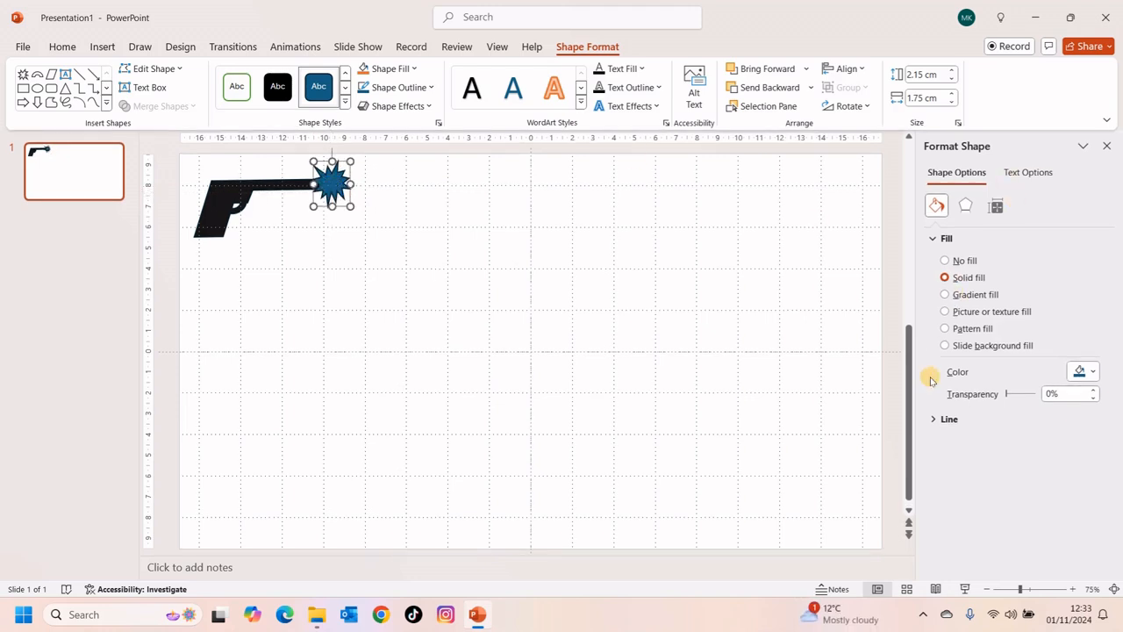
# Remove the explosion shape's outline and switch its fill to a gradient
pyautogui.click(937, 419)
pyautogui.click(945, 441)
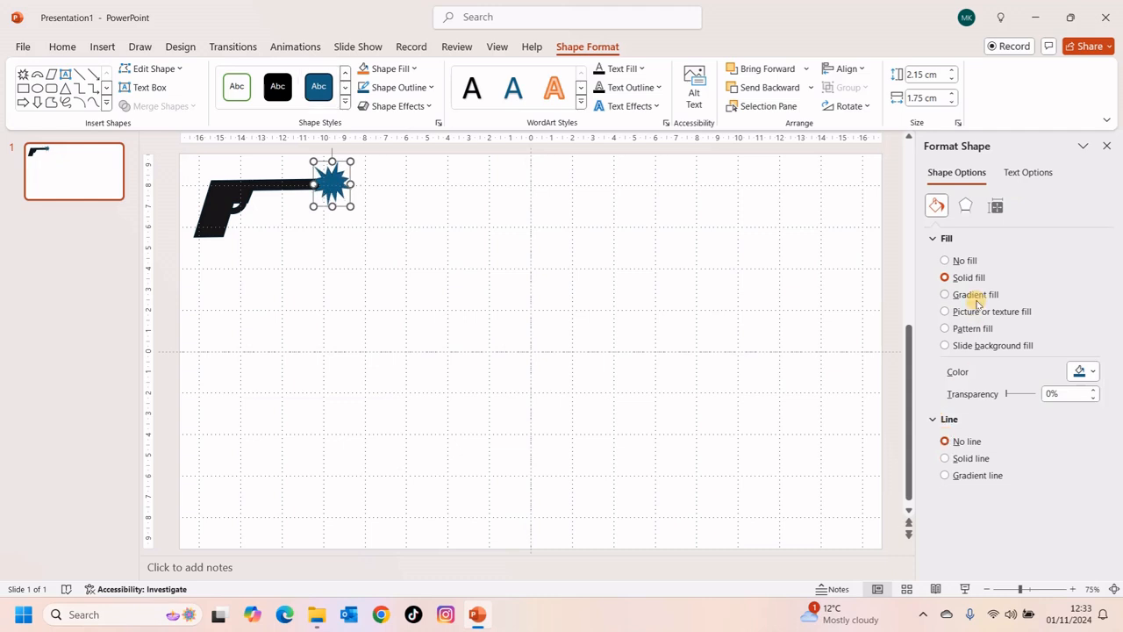
pyautogui.click(1088, 373)
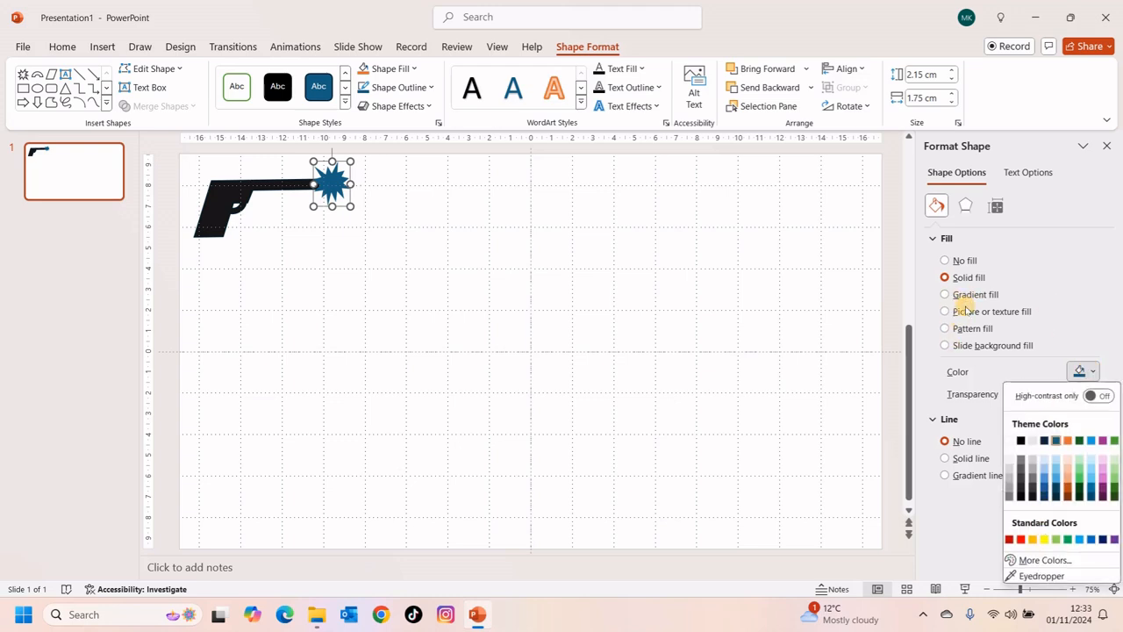
pyautogui.click(953, 296)
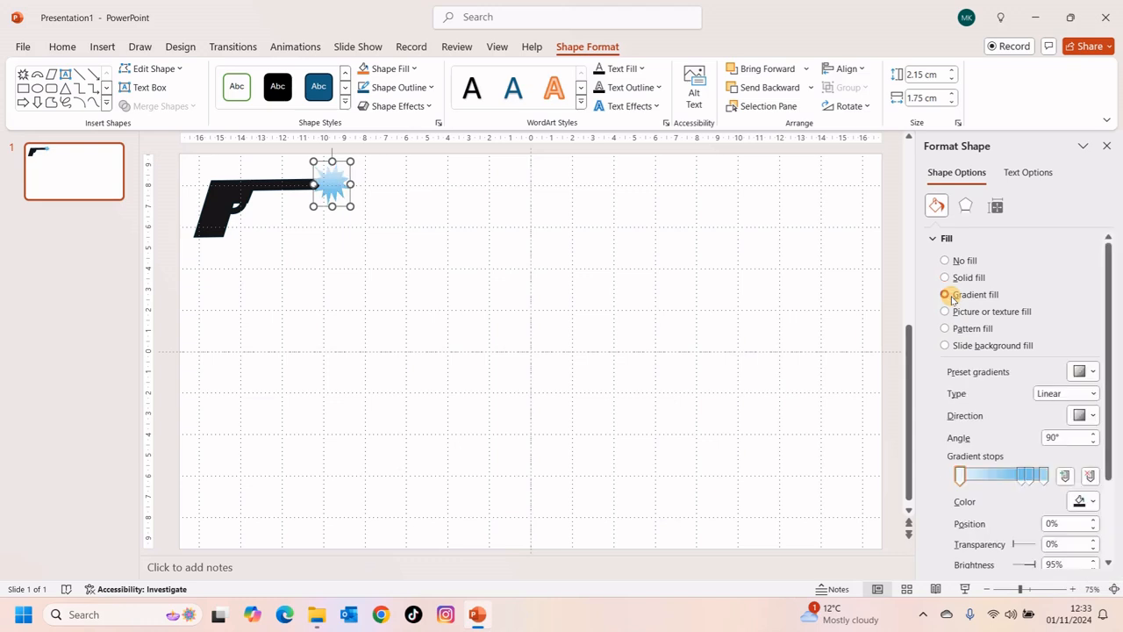
# Set the explosion's gradient type to Radial, spreading outwards from the center
pyautogui.click(1088, 372)
pyautogui.click(1087, 372)
pyautogui.click(1093, 393)
pyautogui.click(1071, 423)
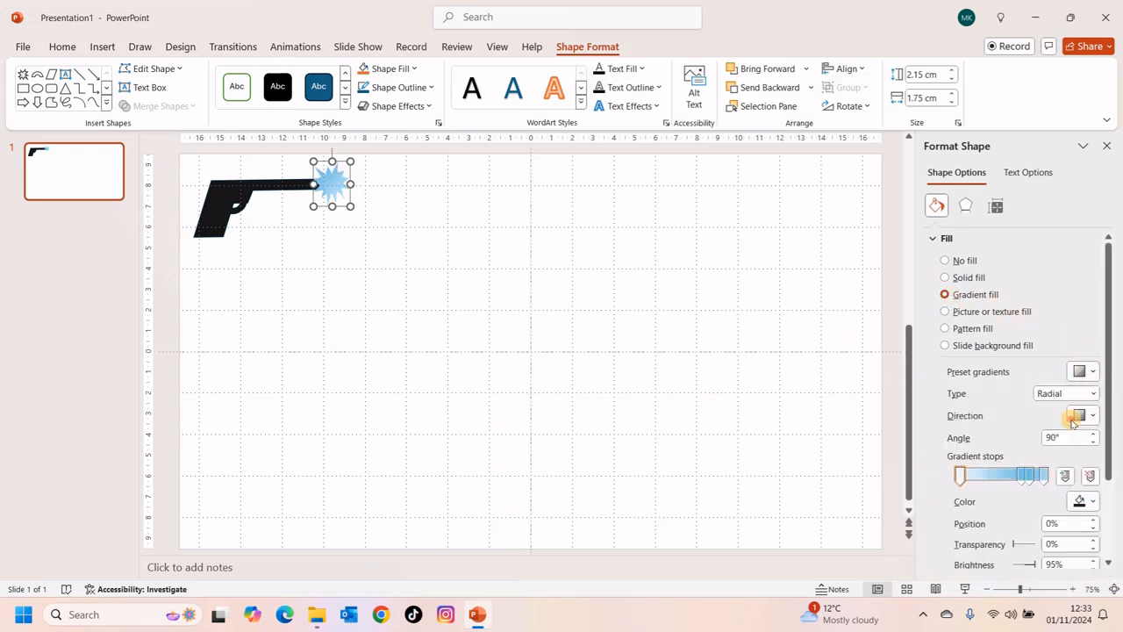
pyautogui.click(1086, 416)
pyautogui.click(1024, 446)
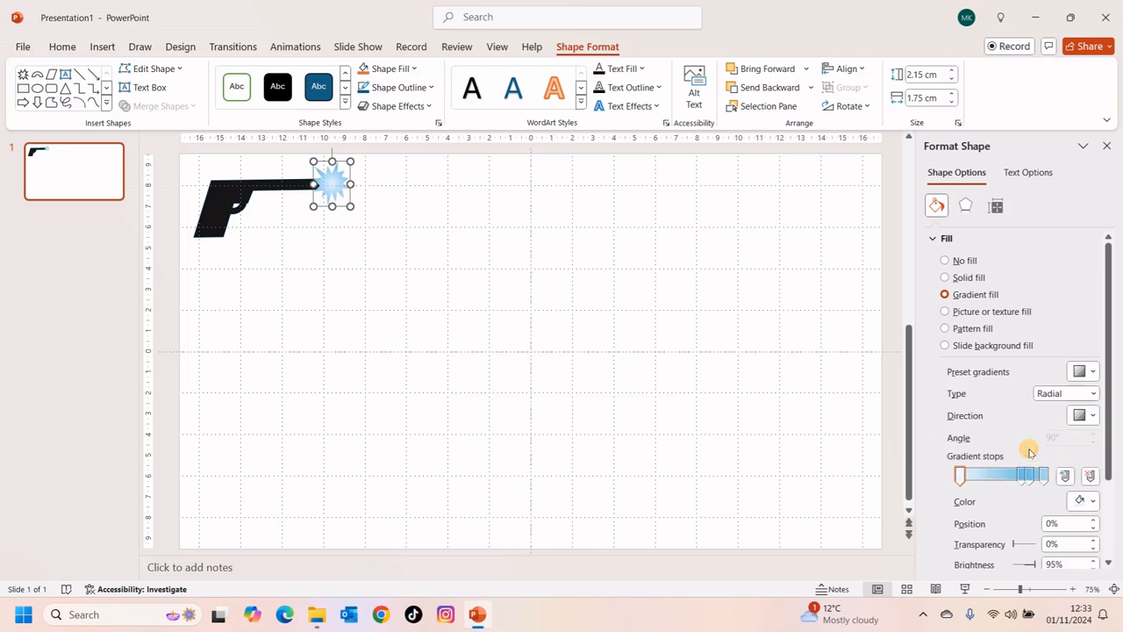
# Color the explosion's first gradient stop dark red and the last one yellow, and remove the stops in between
pyautogui.click(1095, 502)
pyautogui.click(1012, 448)
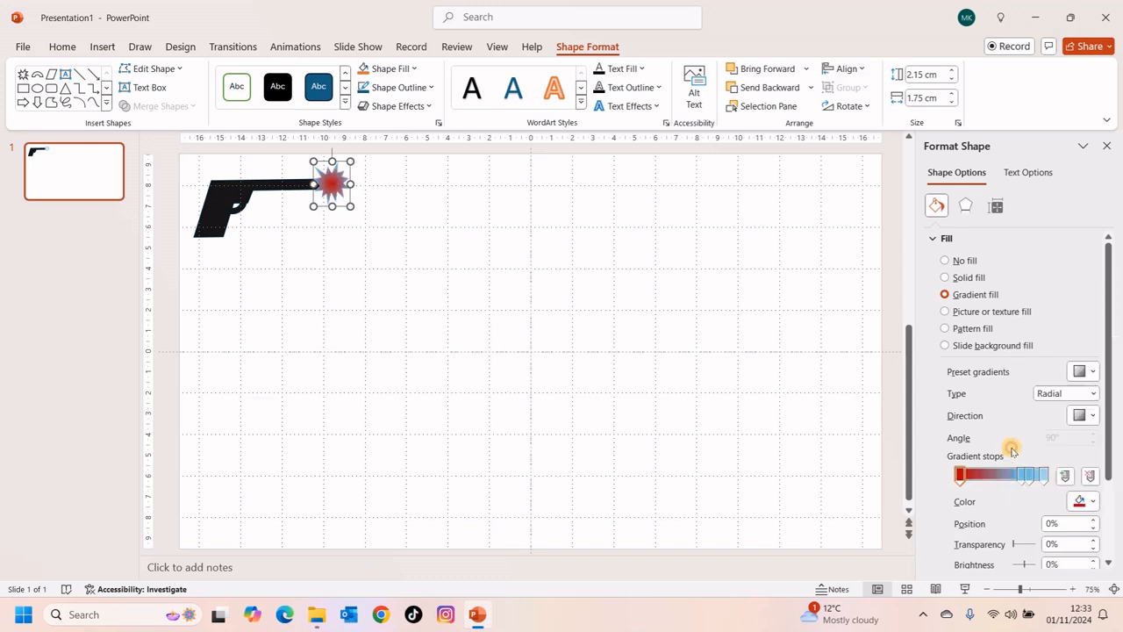
pyautogui.click(1051, 475)
pyautogui.click(1085, 501)
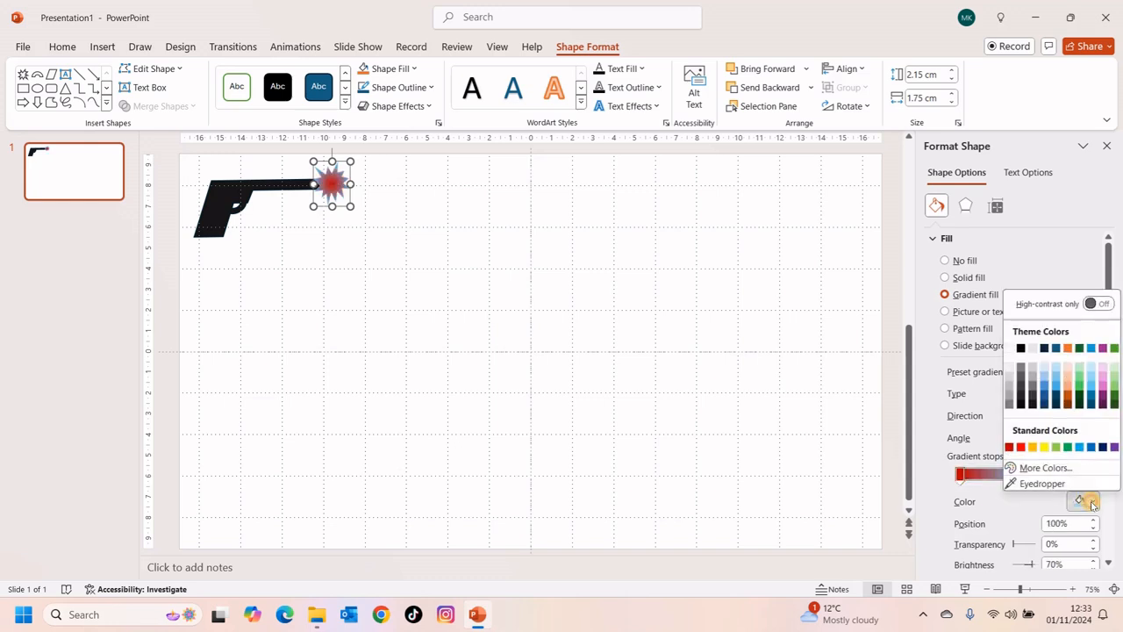
pyautogui.click(1042, 449)
pyautogui.click(1024, 474)
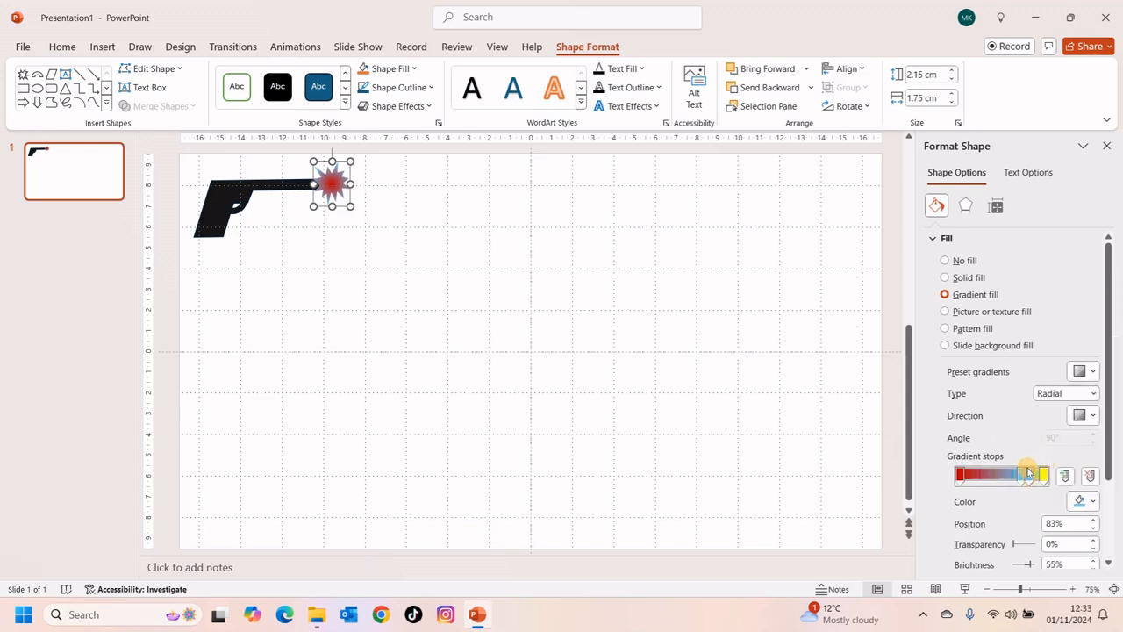
pyautogui.moveTo(1027, 501); pyautogui.dragTo(1012, 524)
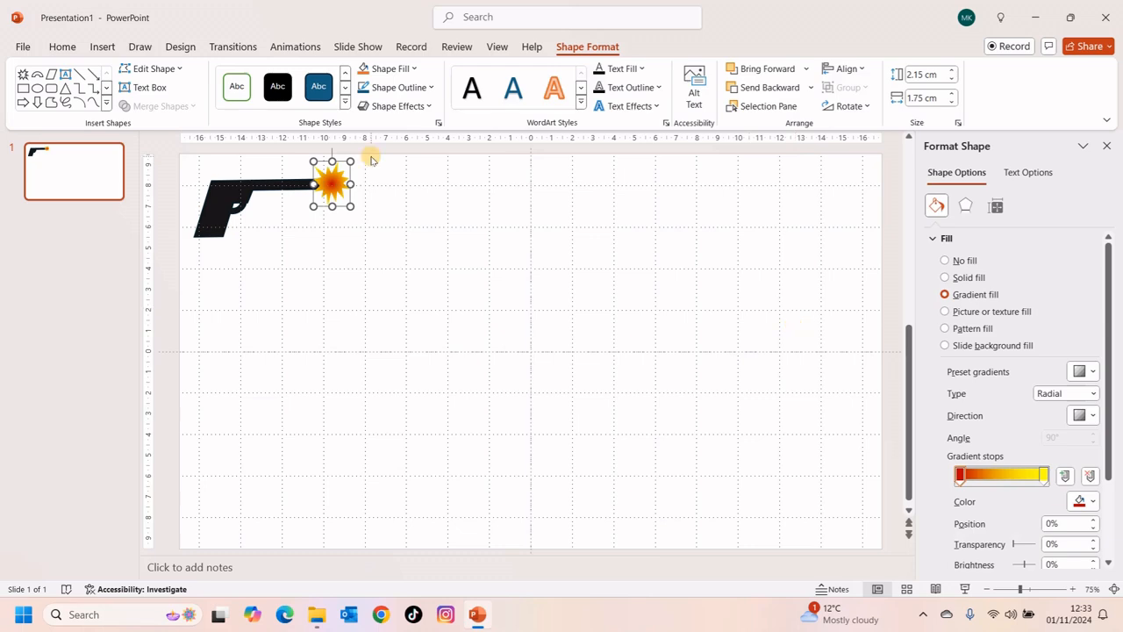
# Apply a 5 pt glow preset to the explosion and set the glow color to yellow
pyautogui.scroll(10, 272, 186)
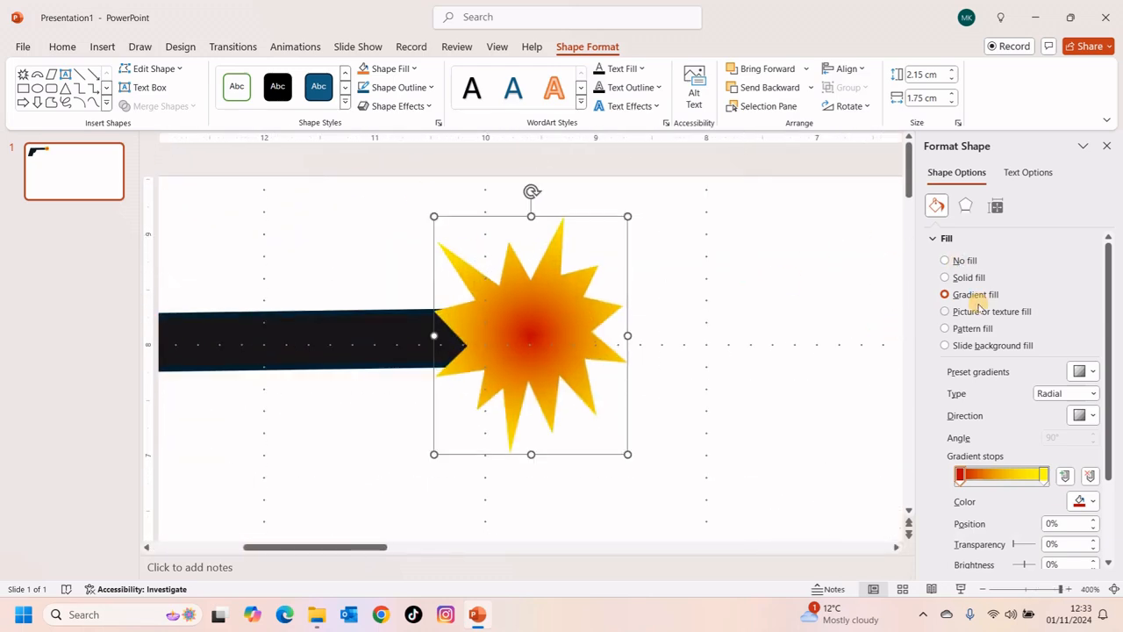
pyautogui.click(967, 205)
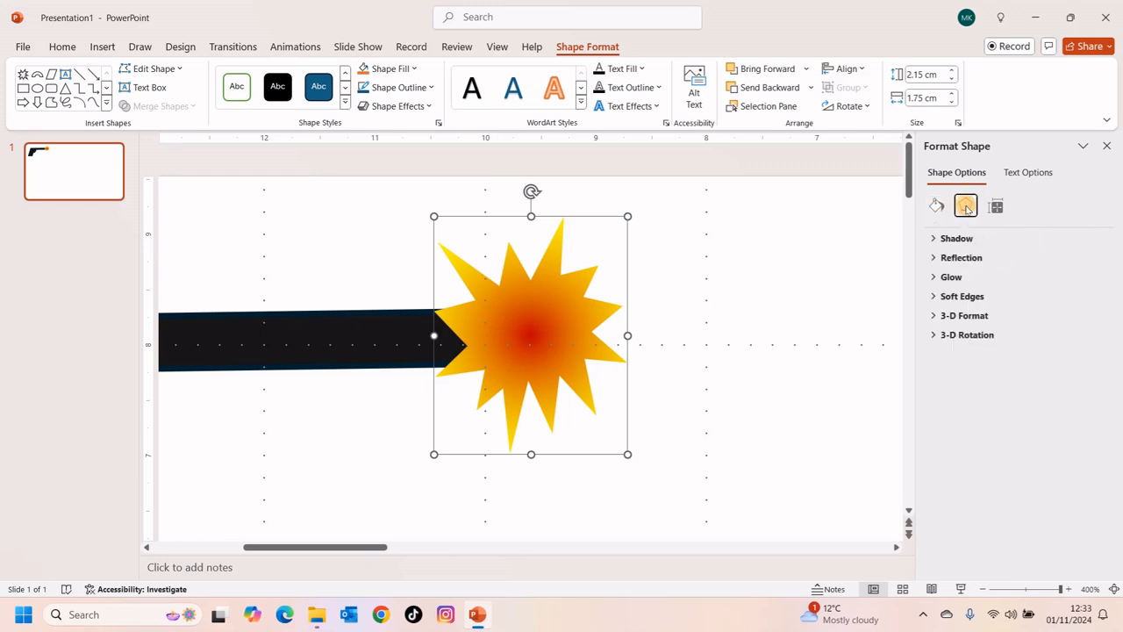
pyautogui.click(949, 276)
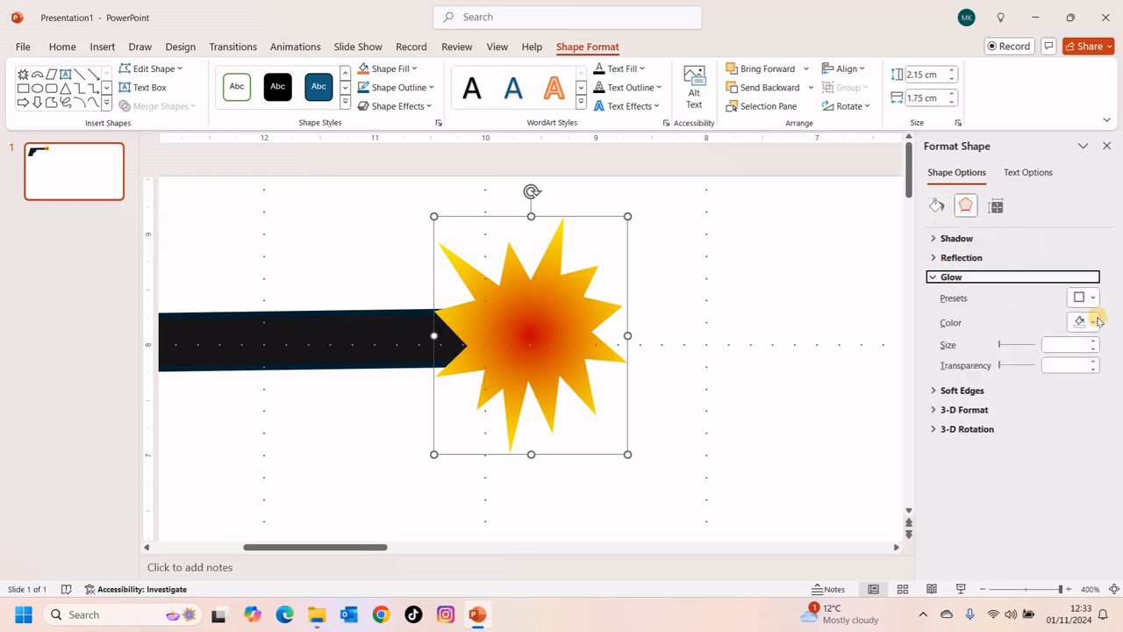
pyautogui.click(1093, 298)
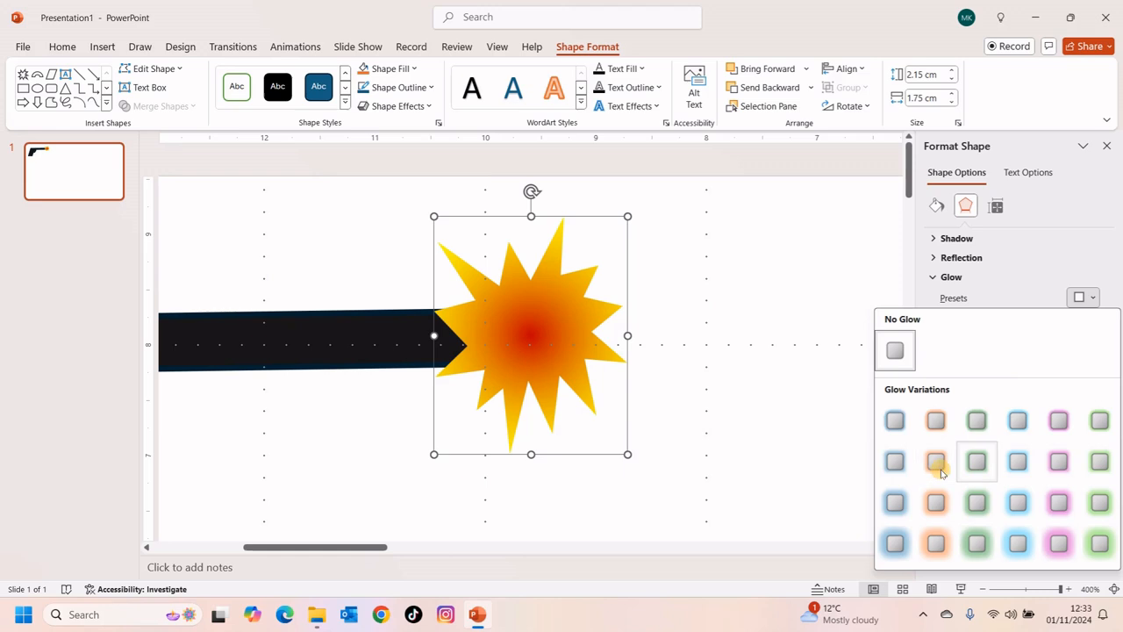
pyautogui.click(937, 421)
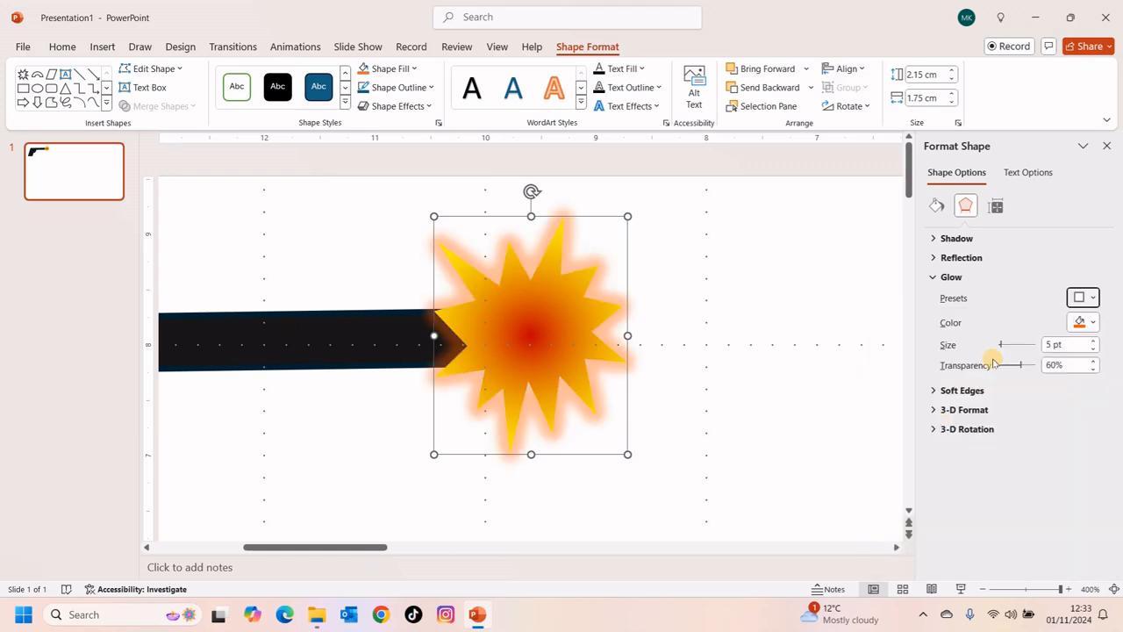
pyautogui.click(1094, 324)
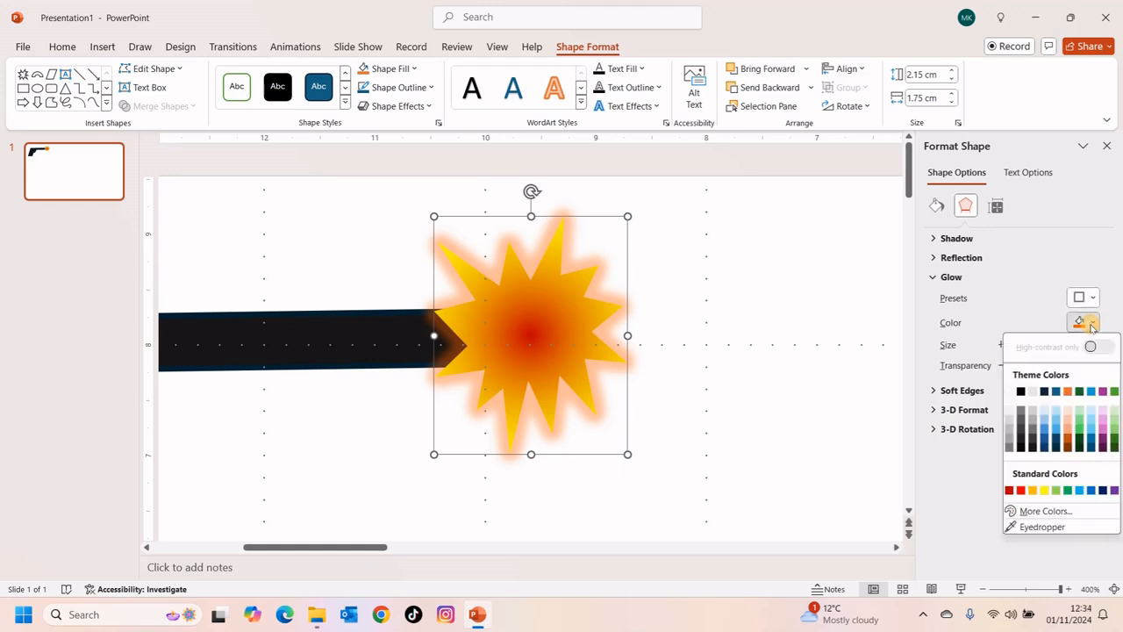
pyautogui.click(1043, 488)
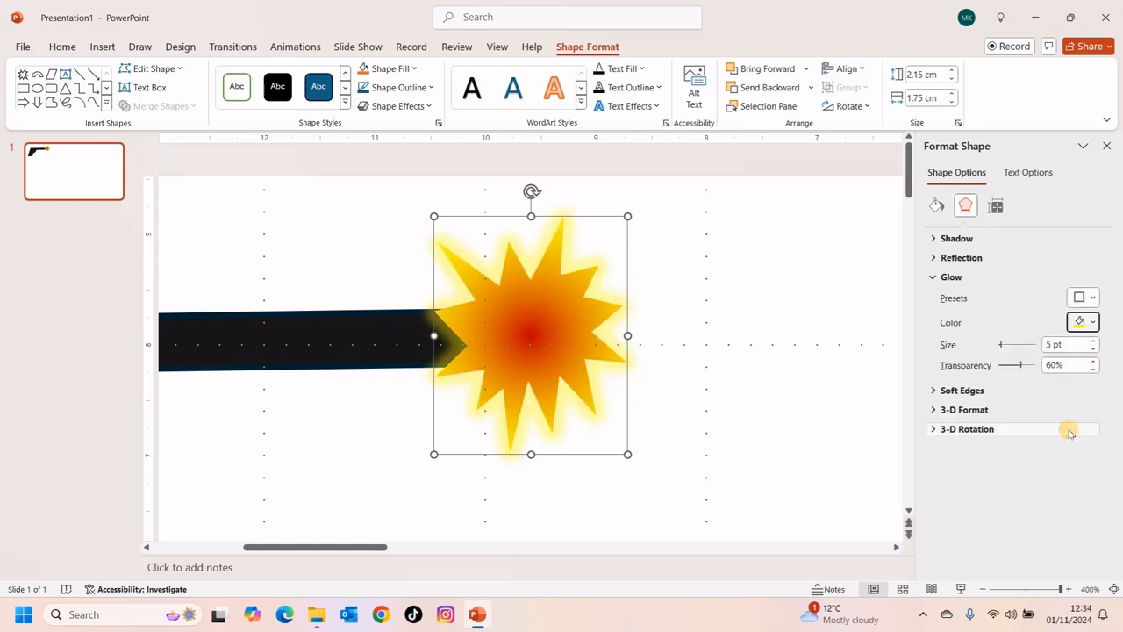
# Reduce the explosion's glow size to 2 pt
pyautogui.click(1093, 349)
pyautogui.click(1094, 349)
pyautogui.click(1094, 349)
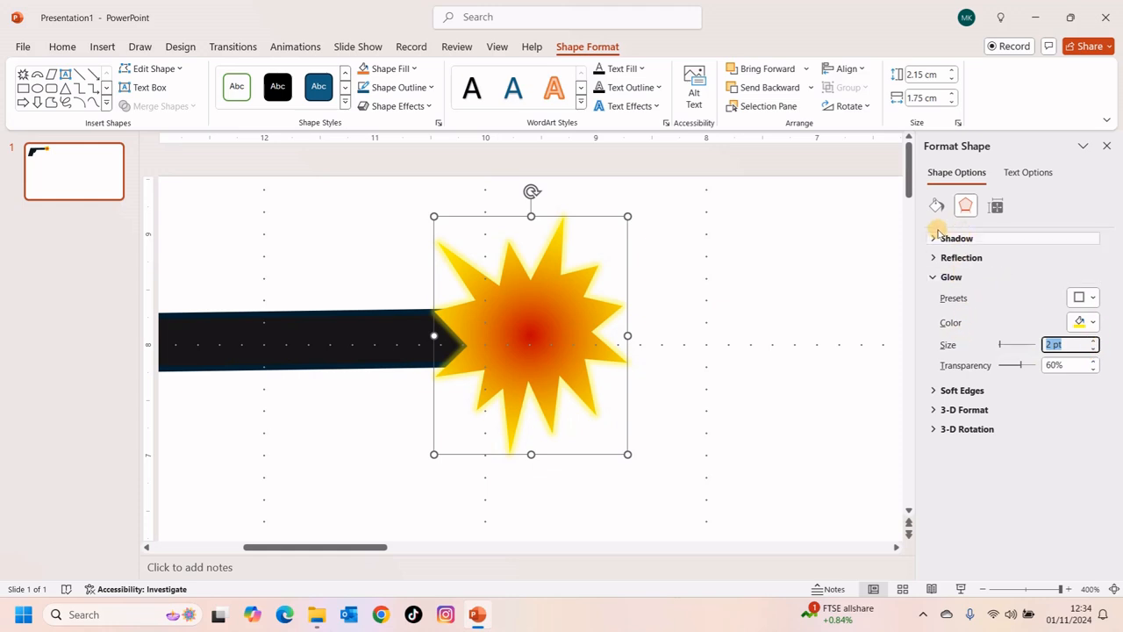
pyautogui.click(937, 279)
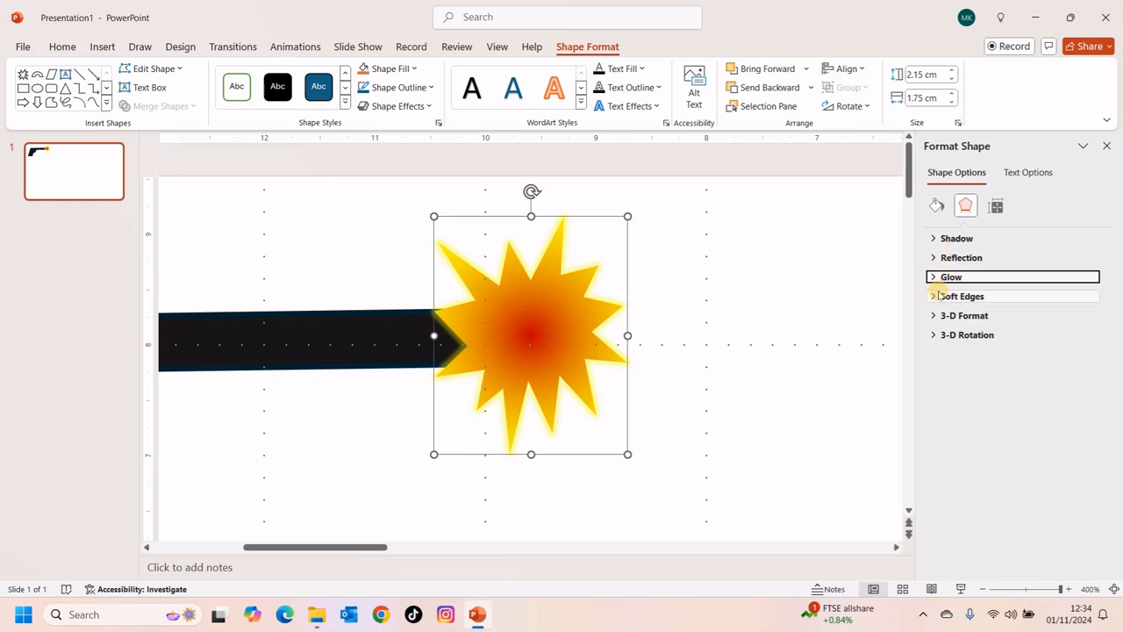
# Apply soft edges of 3 pt to the explosion
pyautogui.click(935, 296)
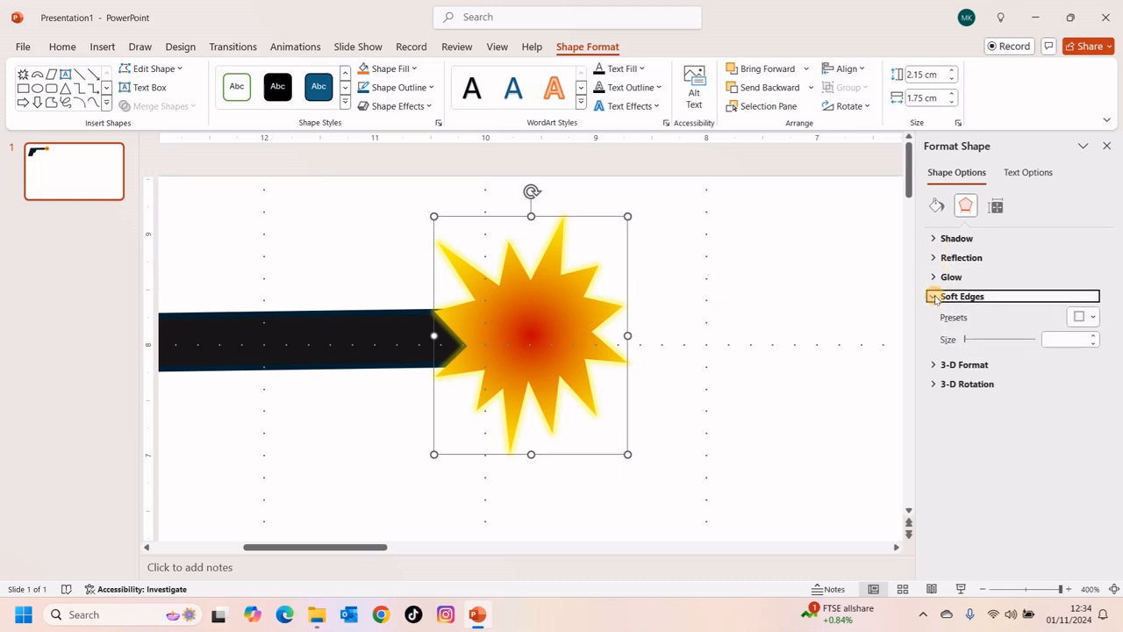
pyautogui.click(1095, 337)
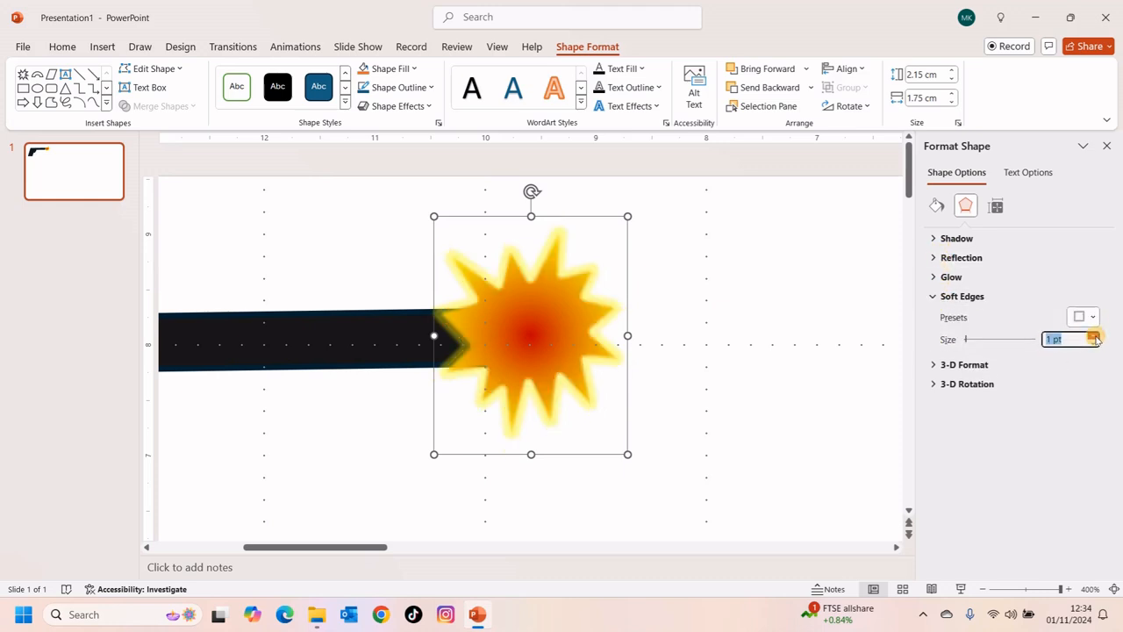
pyautogui.click(1095, 337)
pyautogui.click(1095, 337)
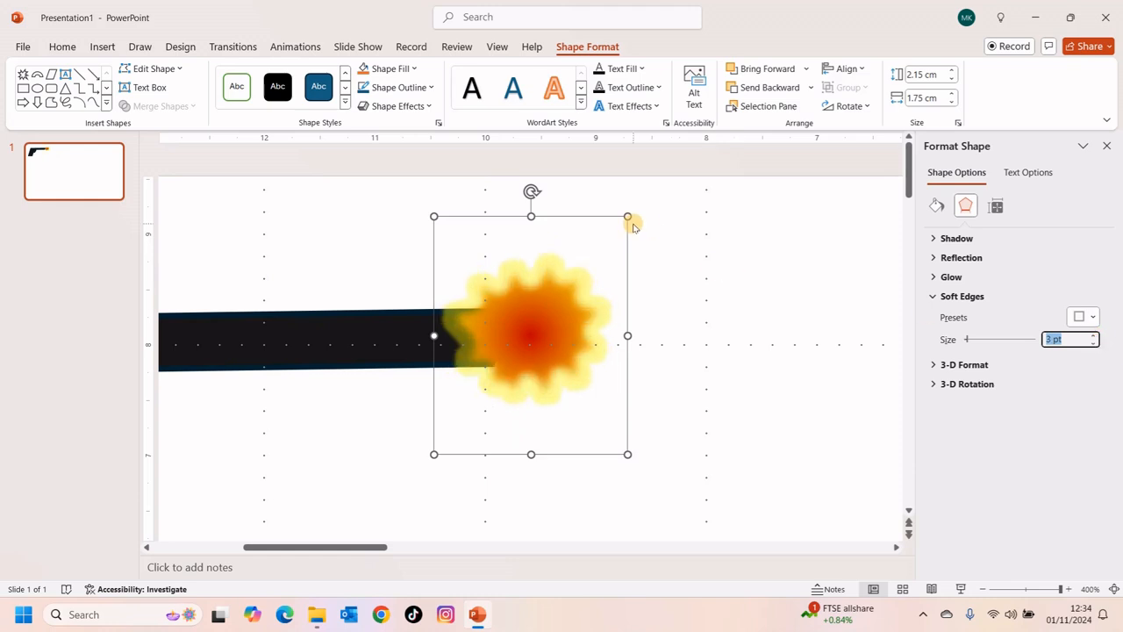
# Enlarge the explosion to about 2.41 cm high by 2.16 cm wide and recenter it on the barrel's tip
pyautogui.moveTo(627, 216); pyautogui.dragTo(673, 187)
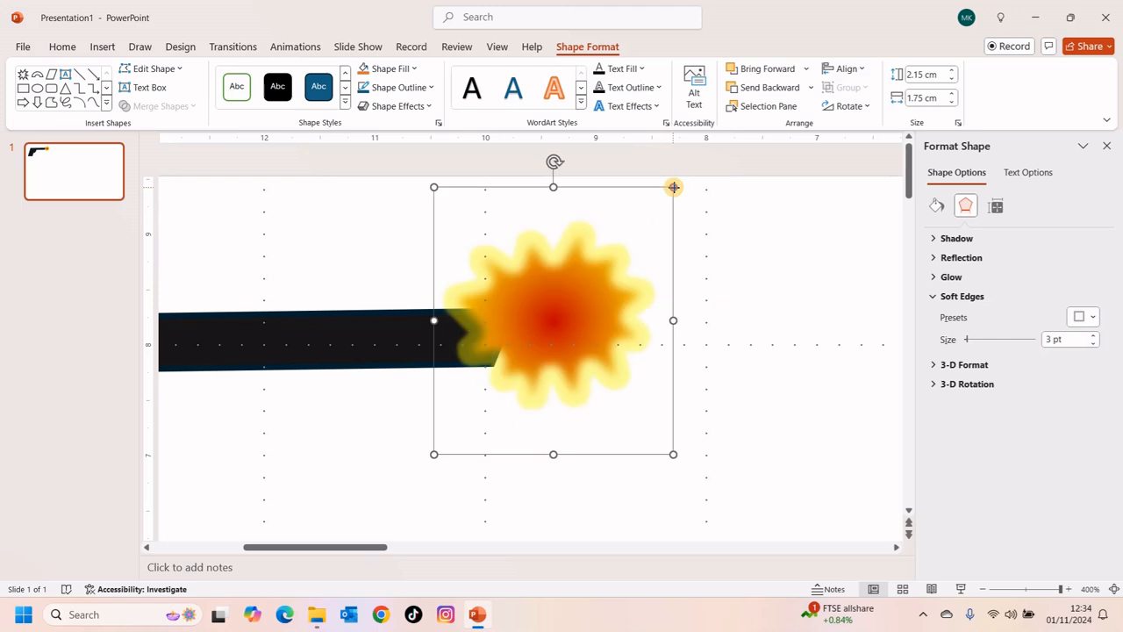
pyautogui.moveTo(584, 306); pyautogui.dragTo(558, 343)
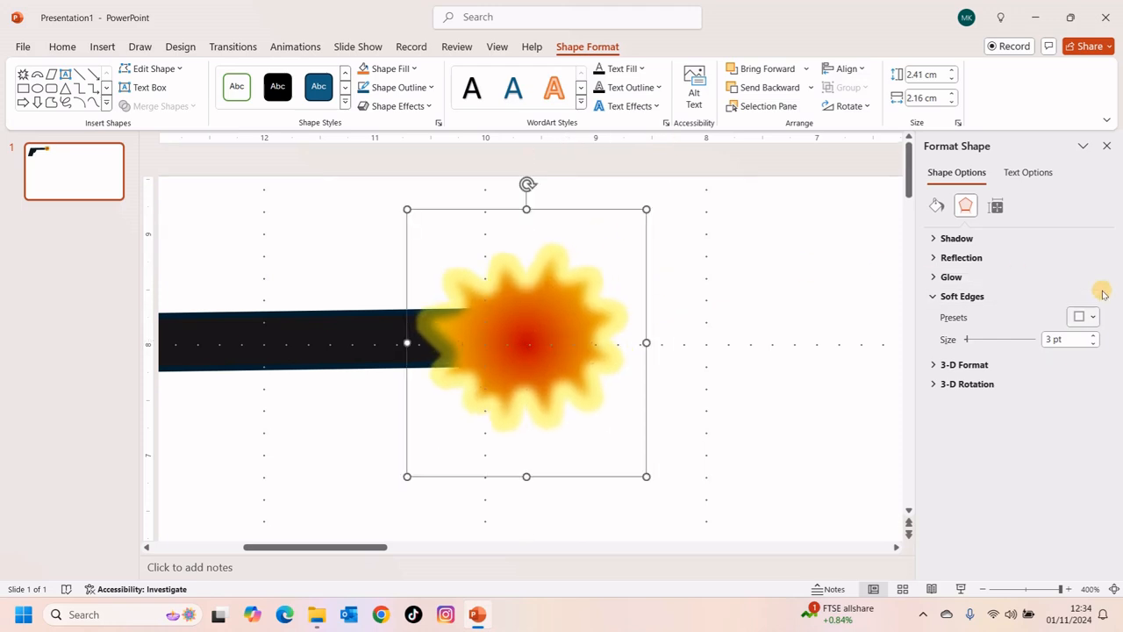
# Reduce the explosion's soft edge size to 2 pt and close the shape formatting pane
pyautogui.click(1094, 344)
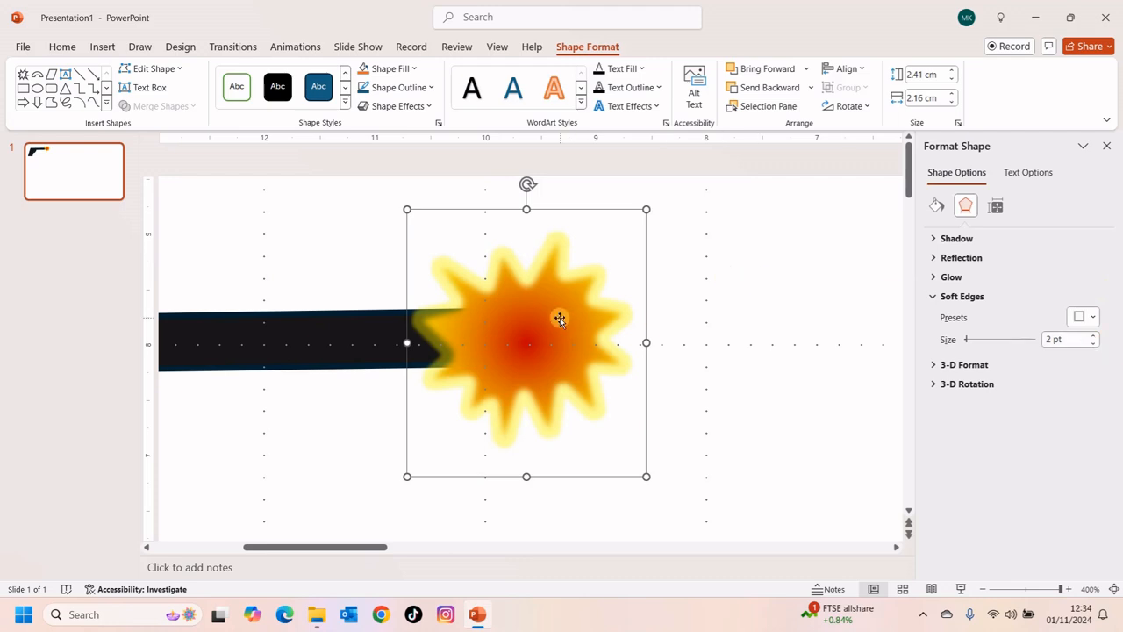
pyautogui.scroll(-10, 588, 318)
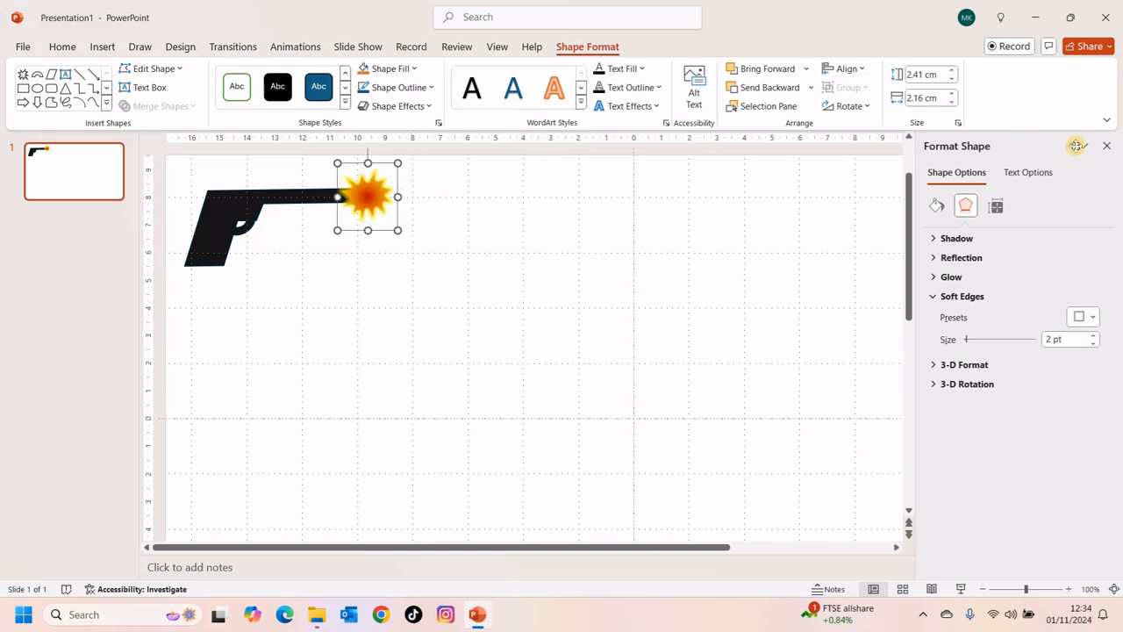
pyautogui.click(1107, 147)
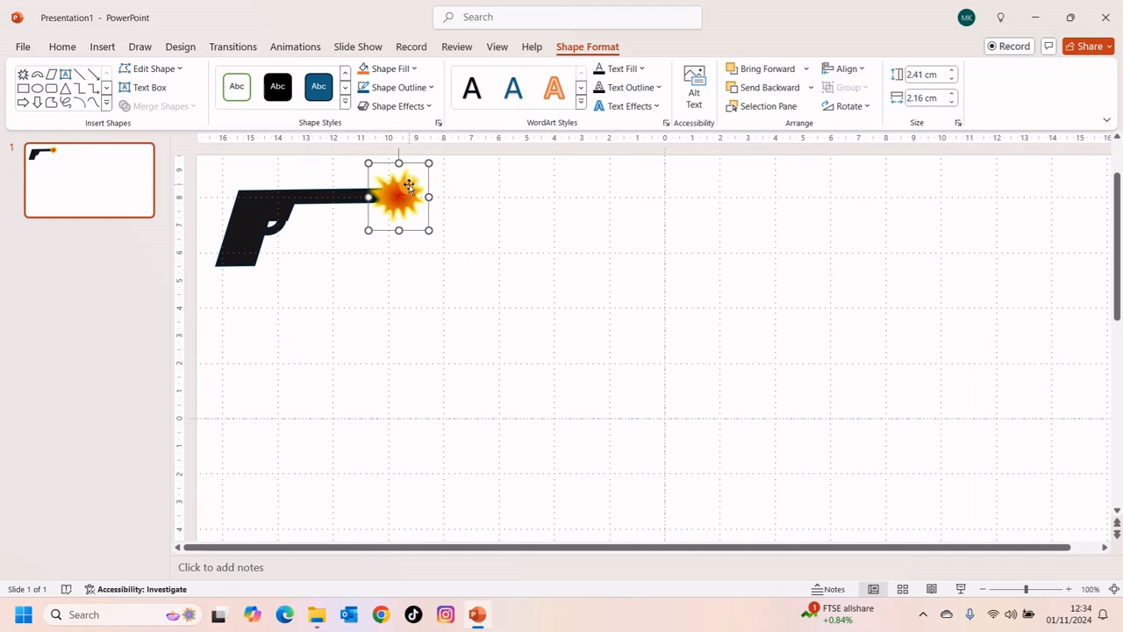
# Give the explosion a Zoom entrance animation and shorten its duration to 0.20 seconds
pyautogui.click(103, 48)
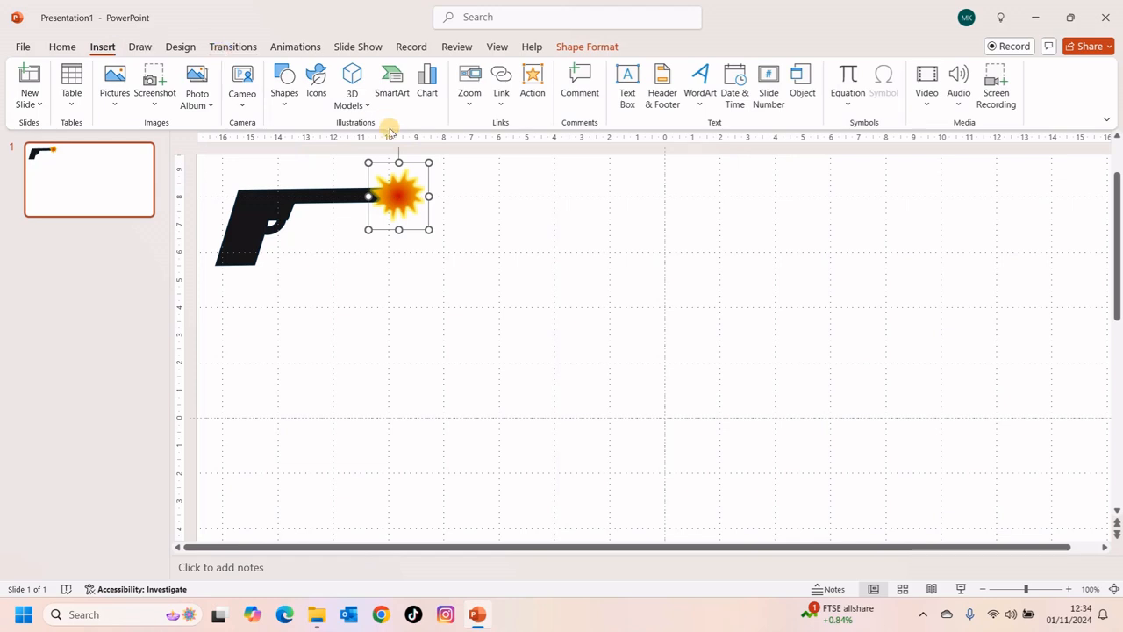
pyautogui.click(303, 48)
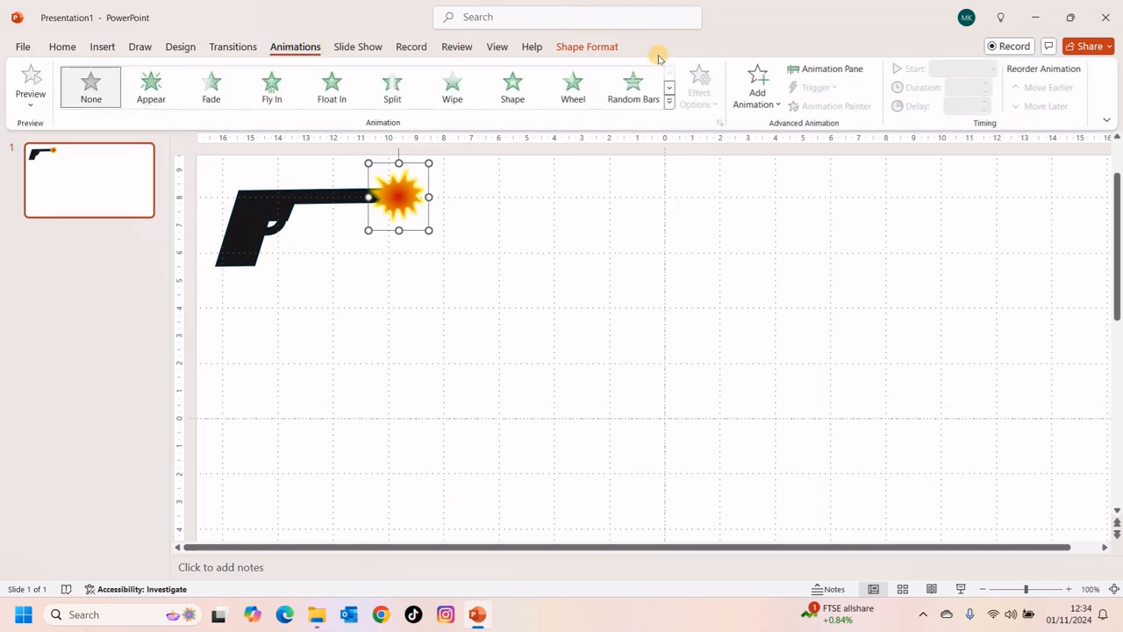
pyautogui.click(669, 101)
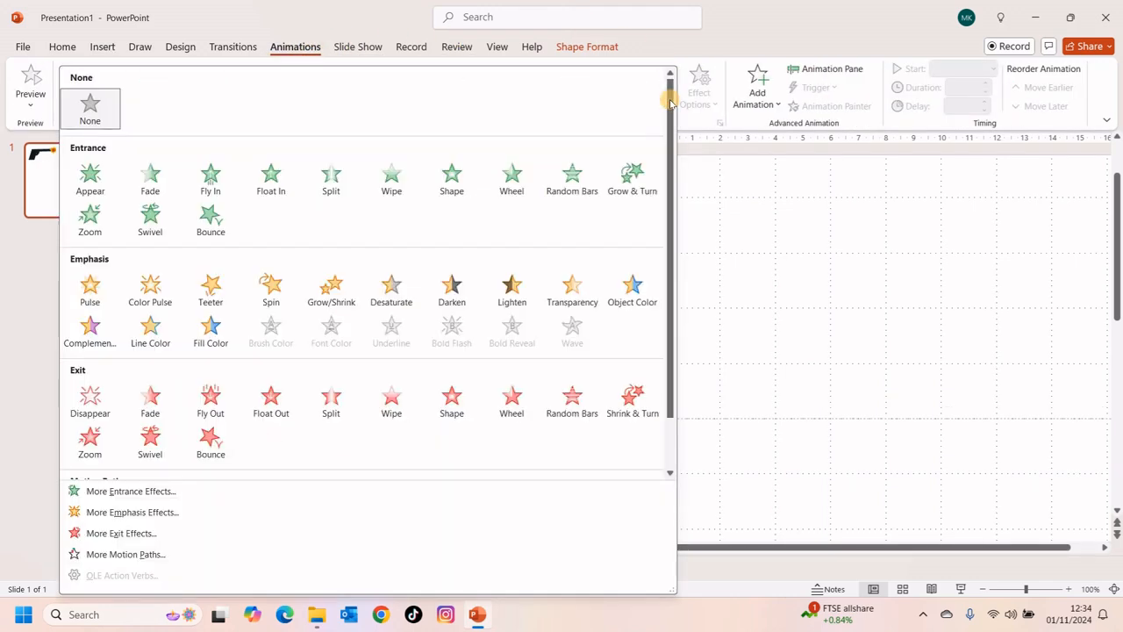
pyautogui.click(90, 223)
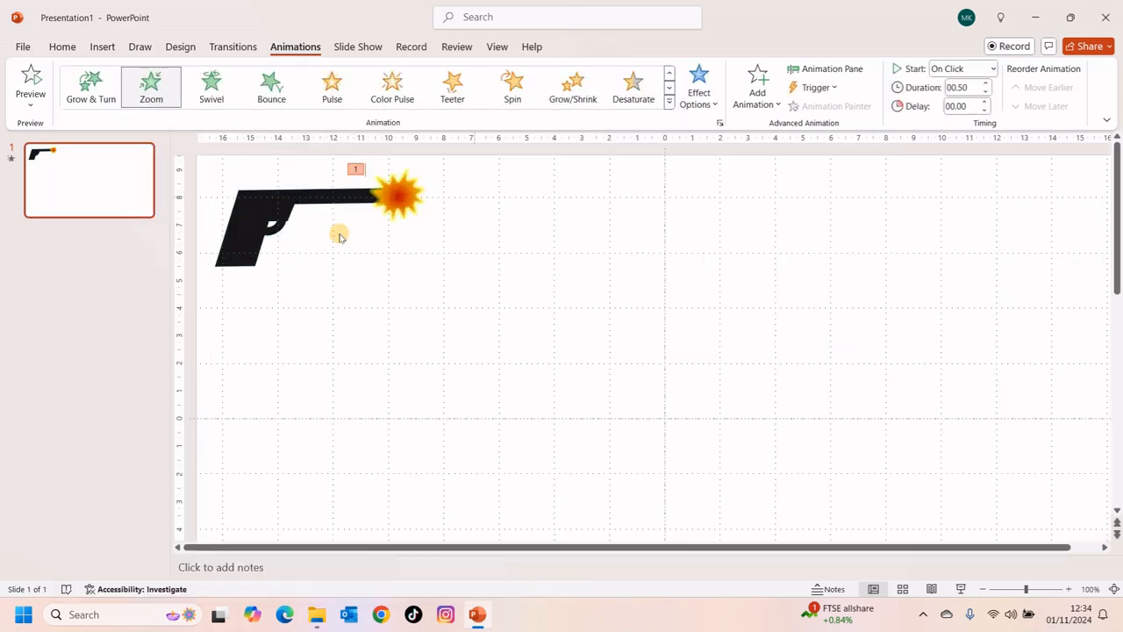
pyautogui.click(816, 70)
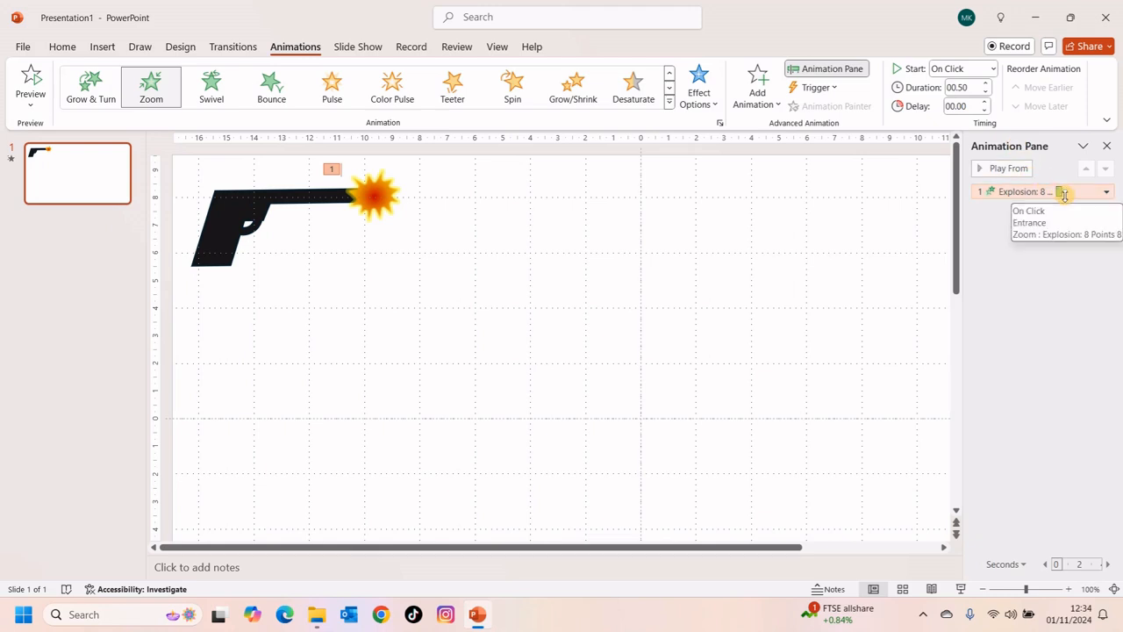
pyautogui.moveTo(1062, 196); pyautogui.dragTo(1059, 203)
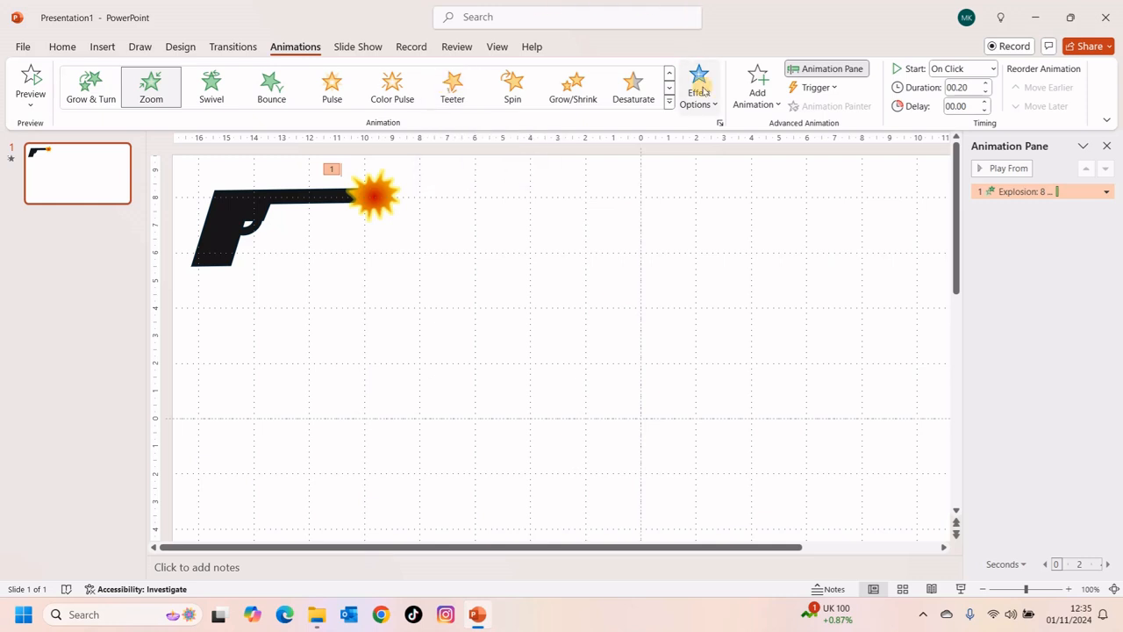
# Add a Dissolve Out exit effect to the explosion as a second animation
pyautogui.click(760, 105)
pyautogui.scroll(-5, 1039, 379)
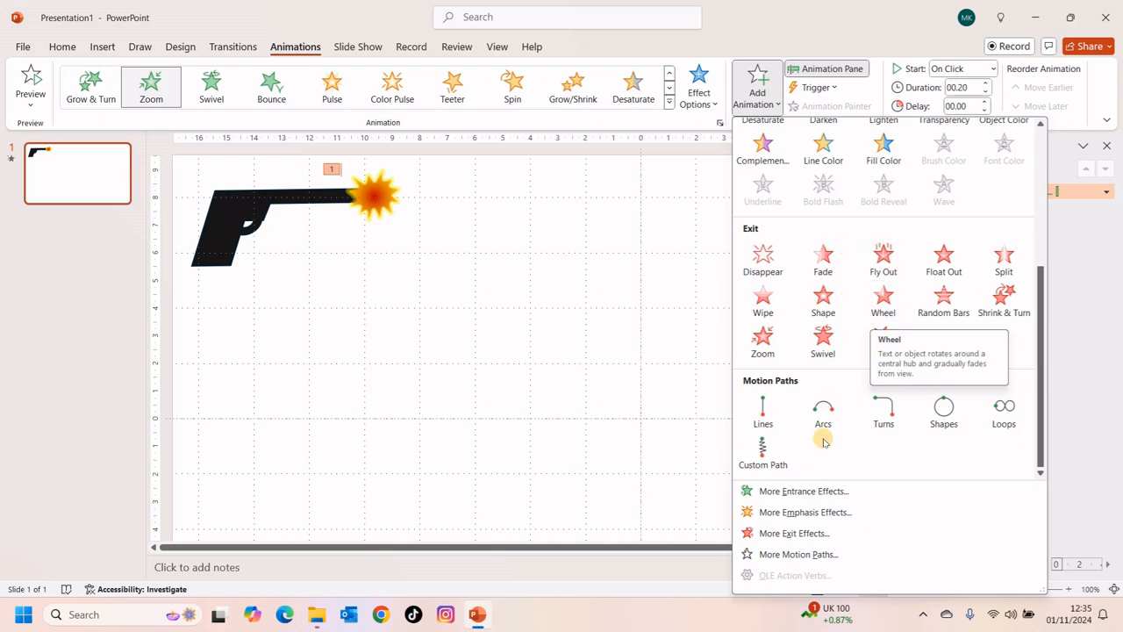
pyautogui.click(830, 532)
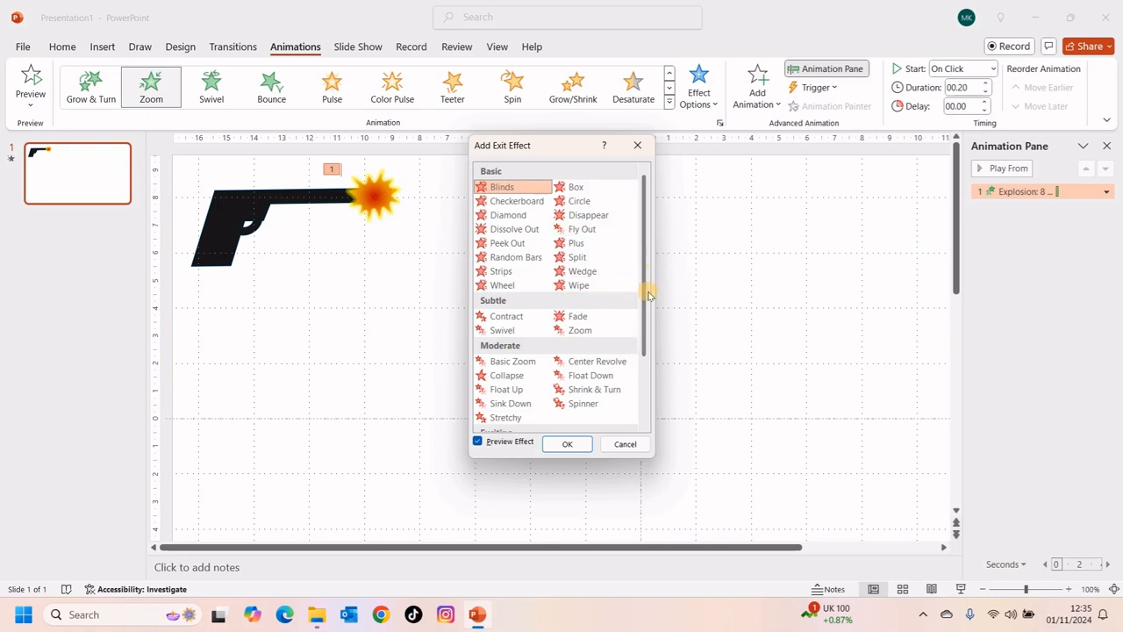
pyautogui.click(524, 229)
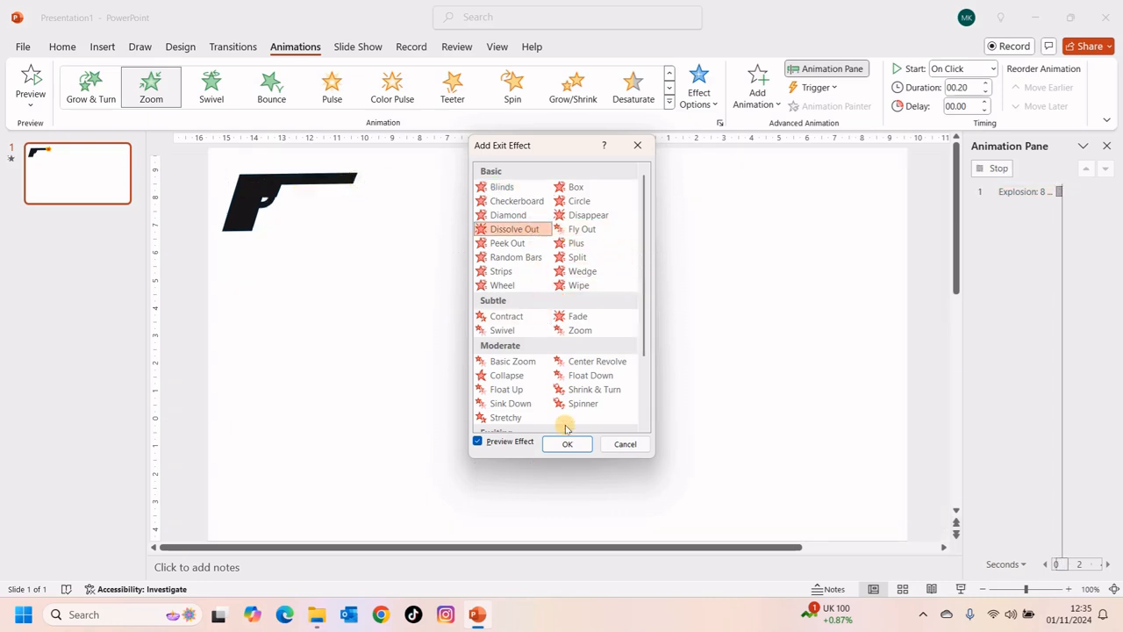
pyautogui.click(567, 444)
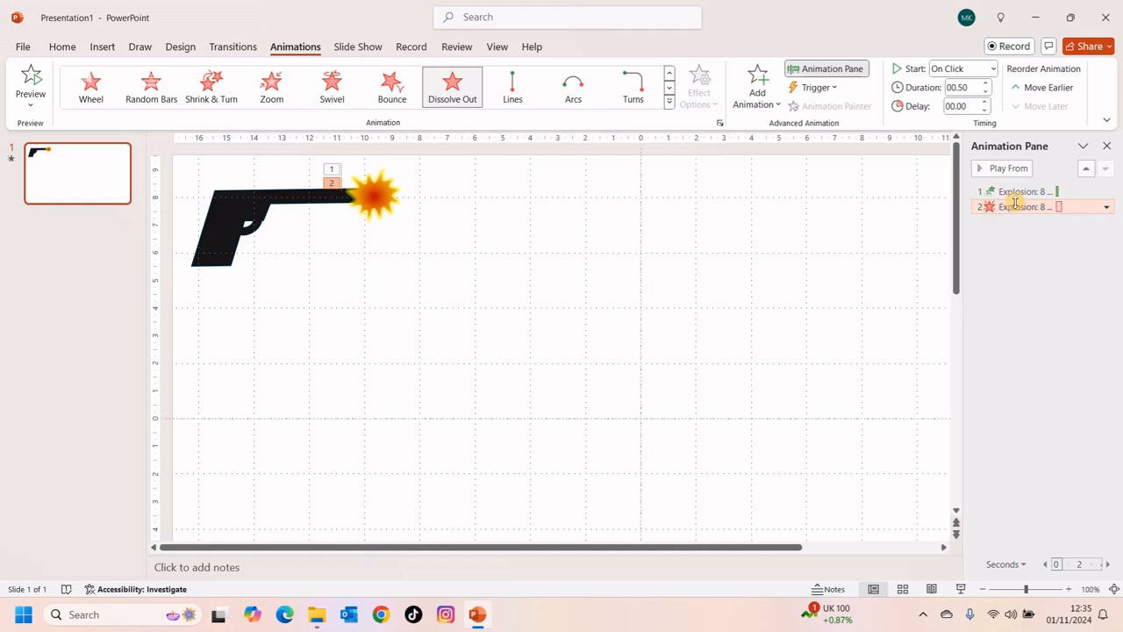
# Make the explosion's Dissolve Out effect start after the previous animation, with a duration of 0.2 seconds
pyautogui.rightClick(1016, 203)
pyautogui.click(1065, 255)
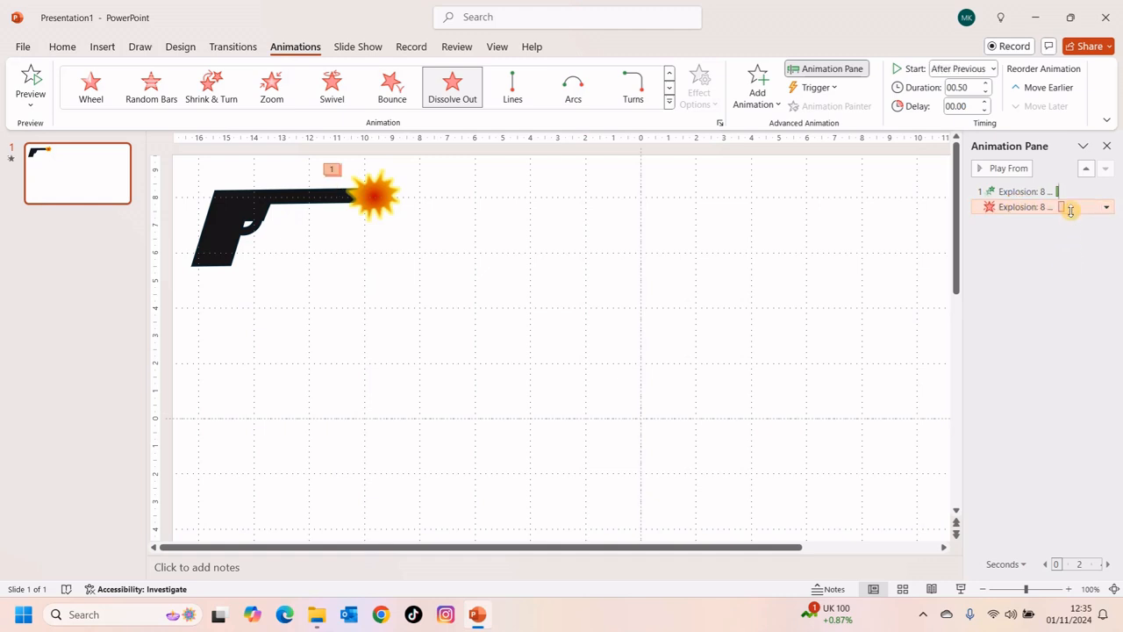
pyautogui.moveTo(1064, 213); pyautogui.dragTo(1059, 217)
pyautogui.doubleClick(1060, 208)
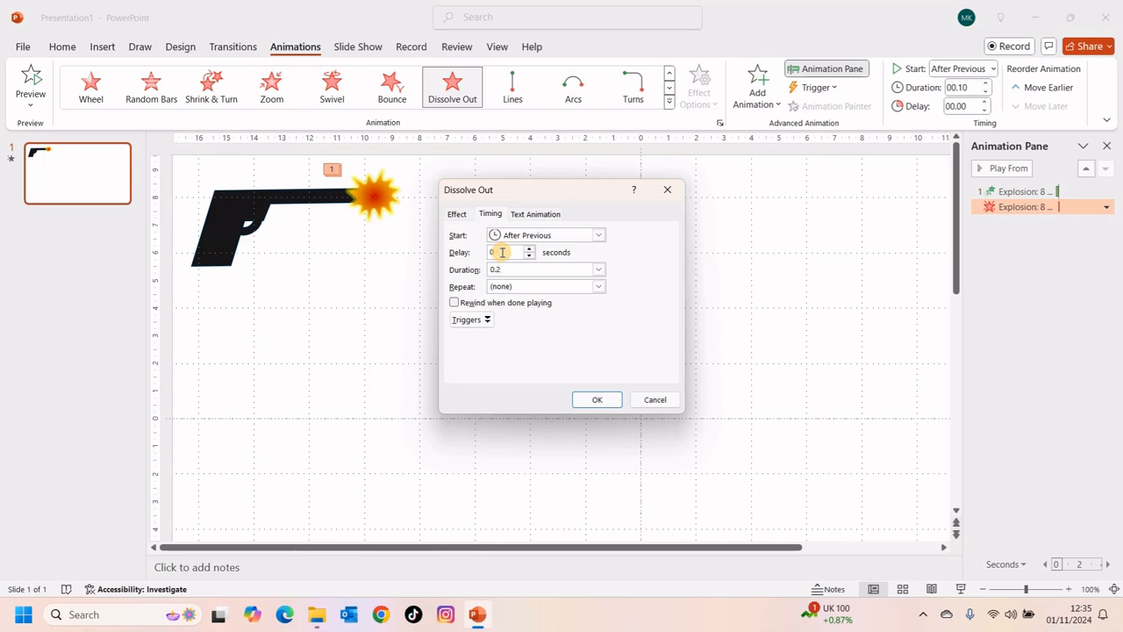
pyautogui.press('Return')
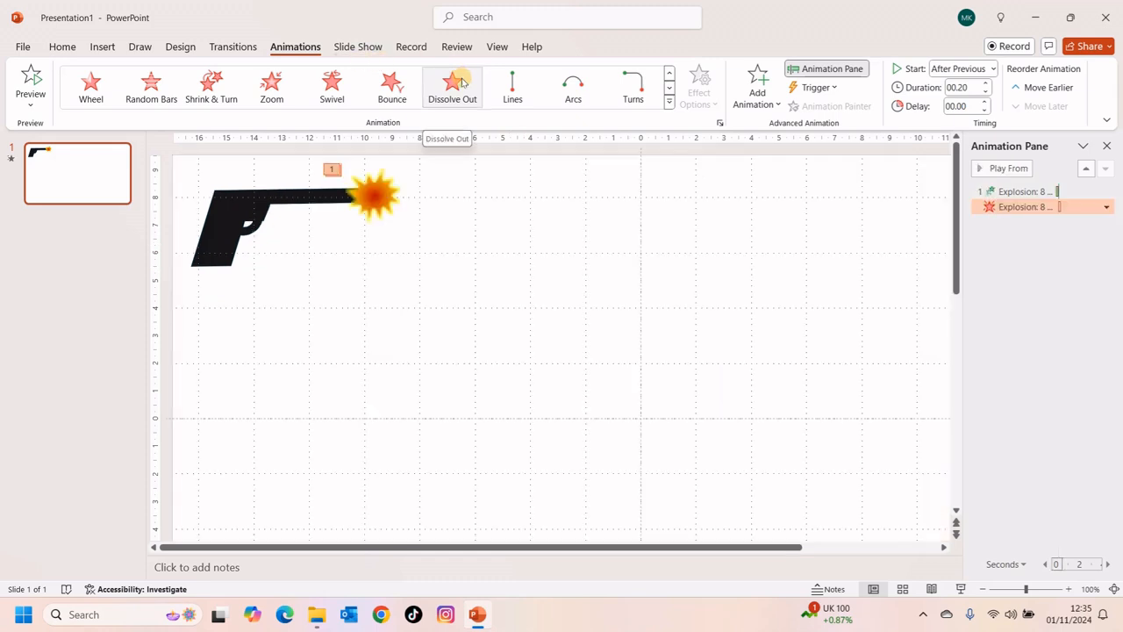
# Play the slide show from the current slide to check how the explosion appears and dissolves
pyautogui.click(358, 47)
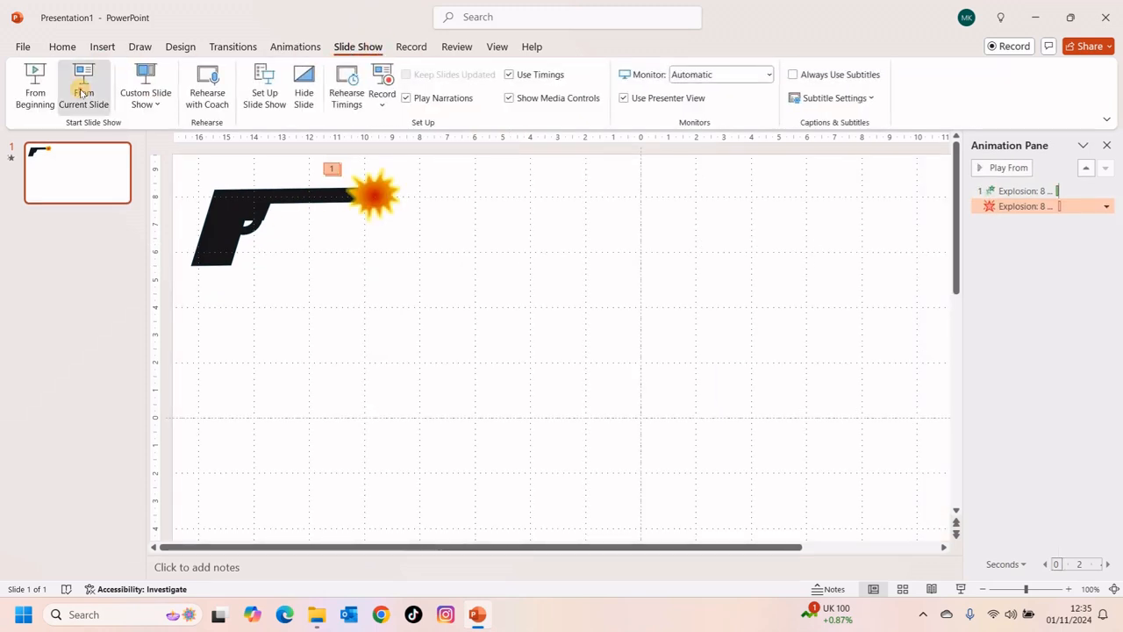
pyautogui.click(82, 93)
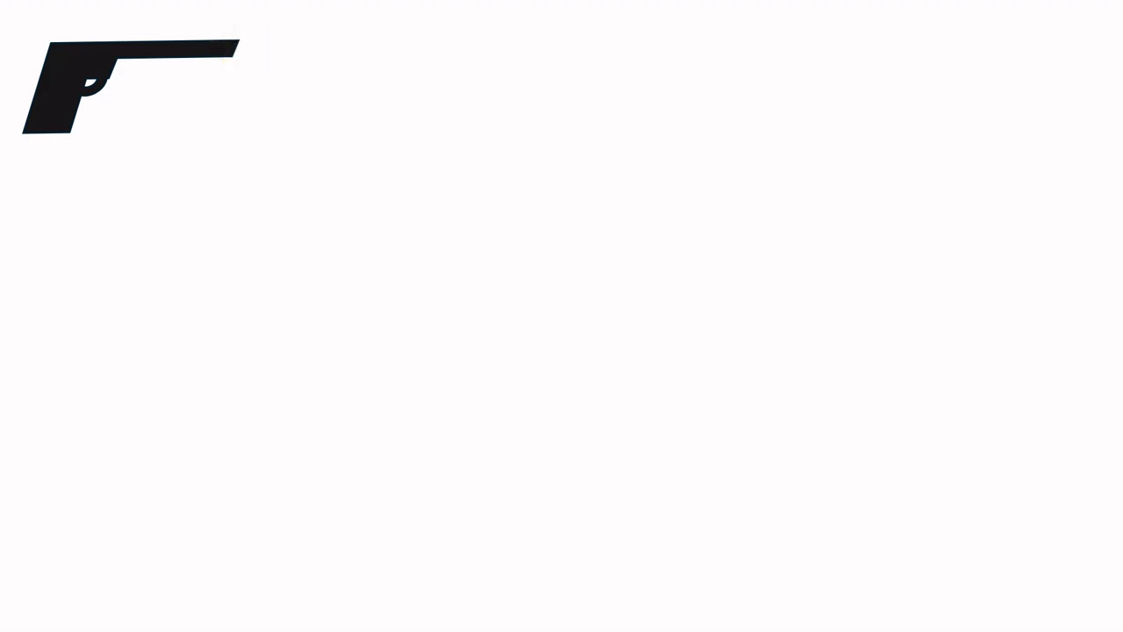
pyautogui.click(83, 89)
pyautogui.click(82, 90)
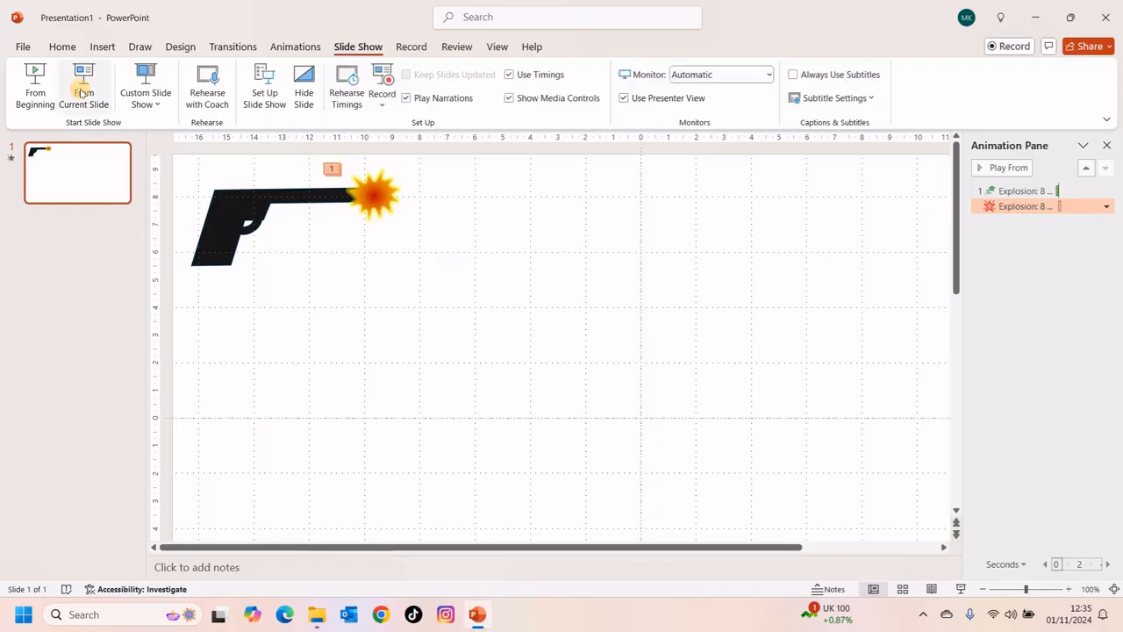
# Make the Dissolve Out effect start with the previous animation, after a delay of 0.1 seconds
pyautogui.rightClick(1046, 211)
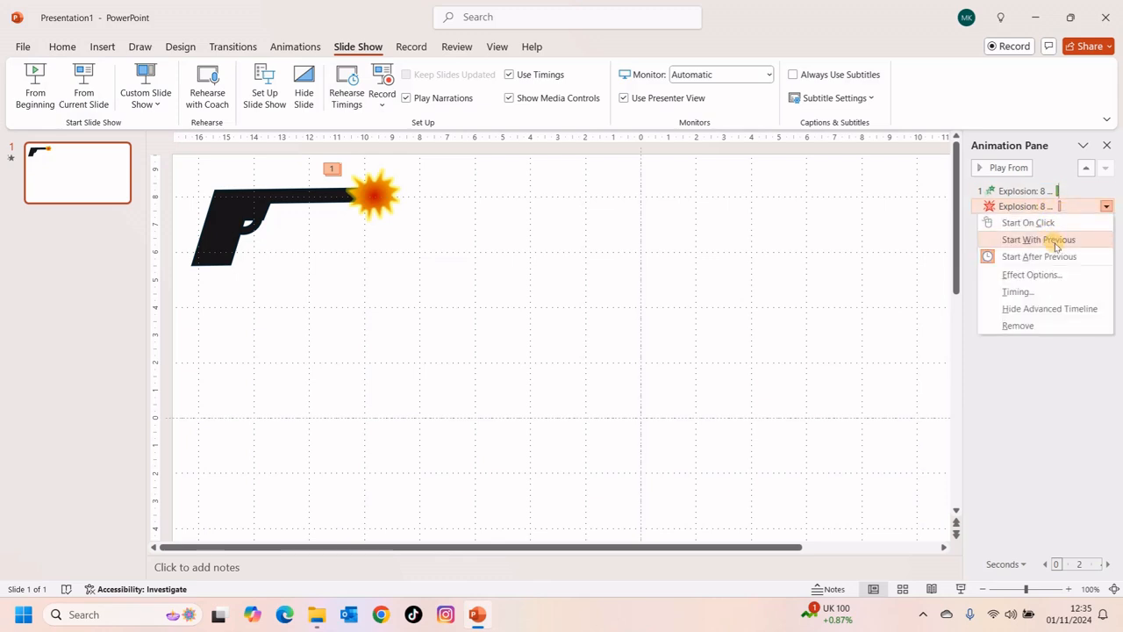
pyautogui.click(1056, 242)
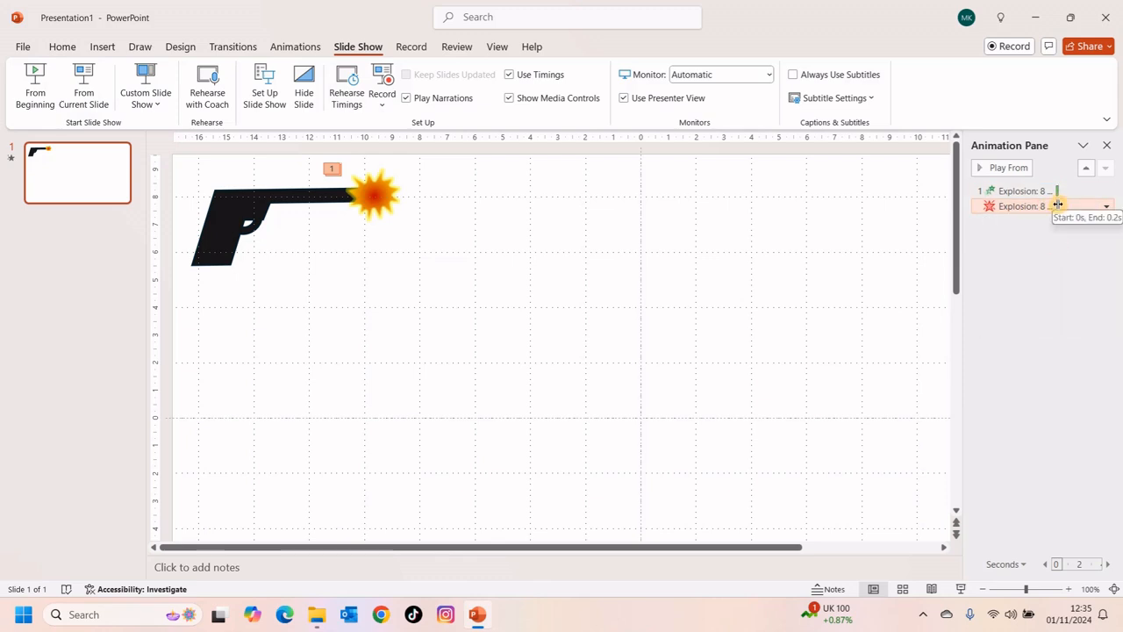
pyautogui.doubleClick(1060, 201)
pyautogui.click(481, 214)
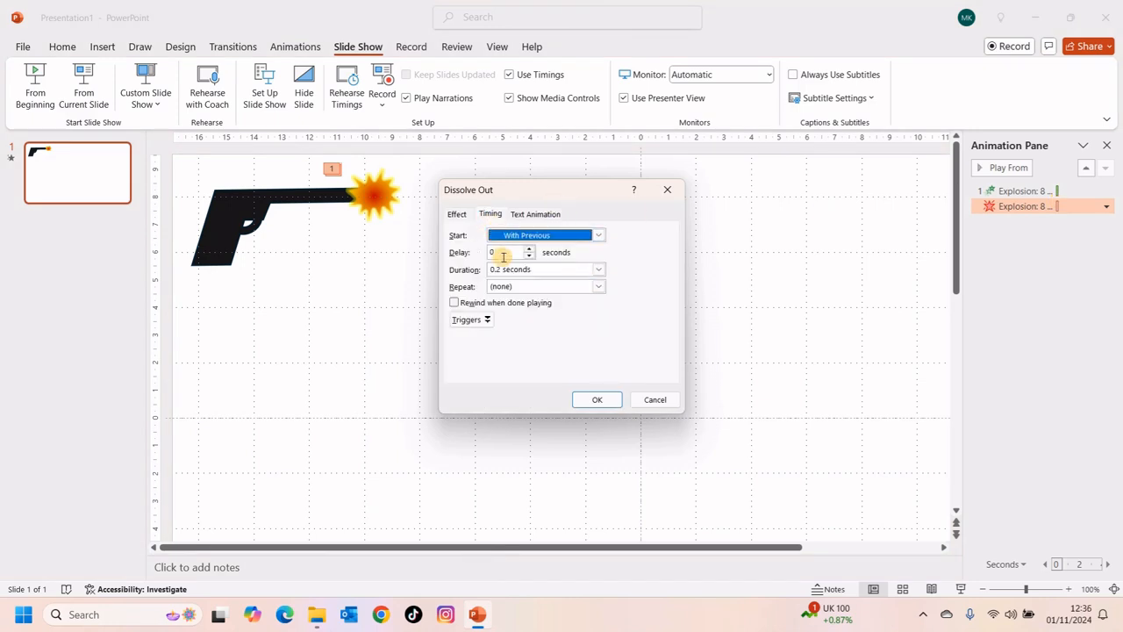
pyautogui.click(501, 251)
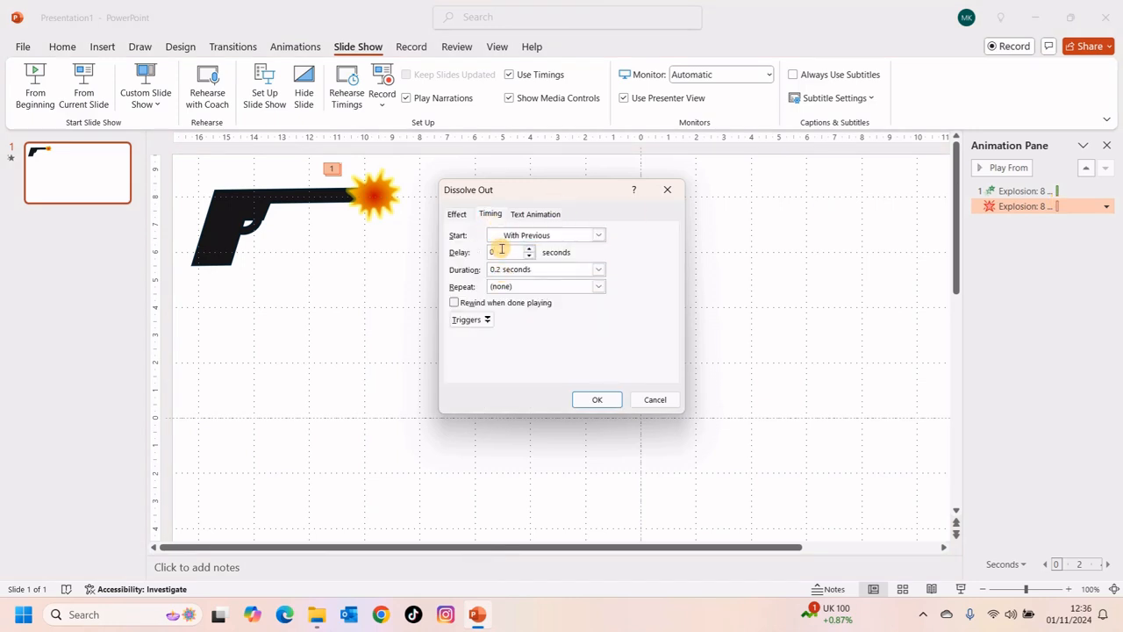
pyautogui.write('.1')
pyautogui.press('Return')
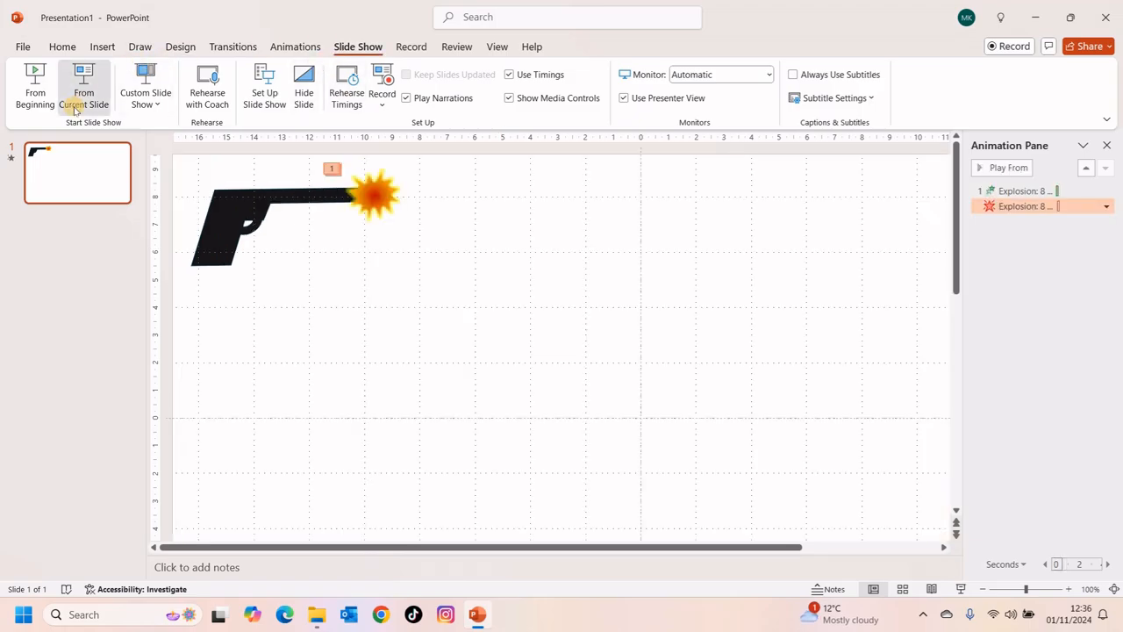
# Replay the current slide to check the retimed muzzle flash, exit the show and close the animation pane
pyautogui.click(75, 109)
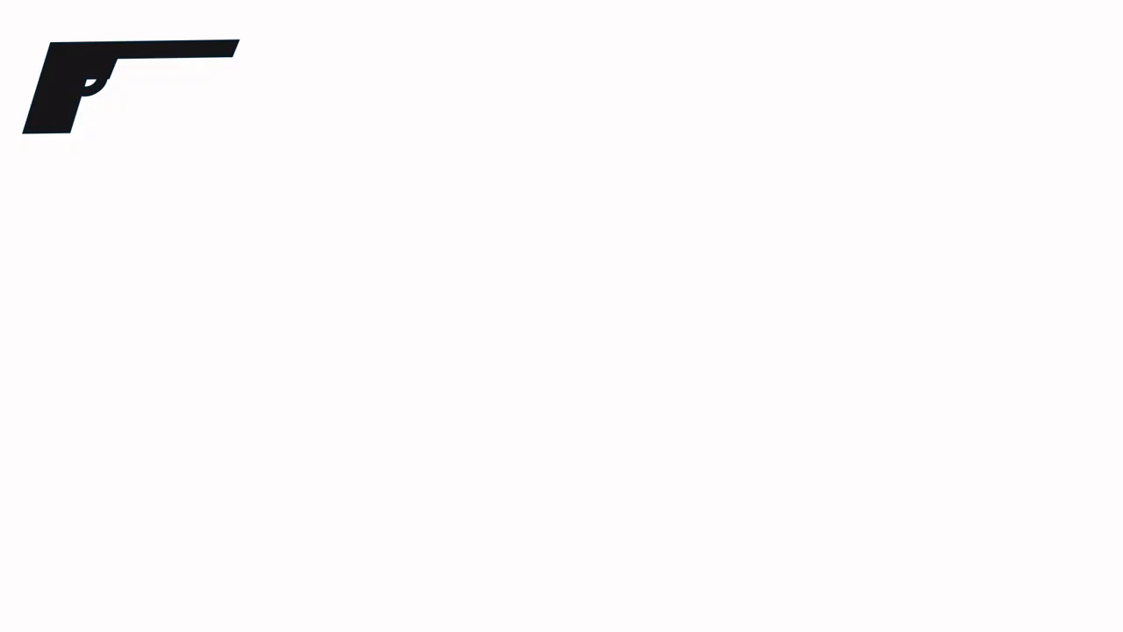
pyautogui.press('Escape')
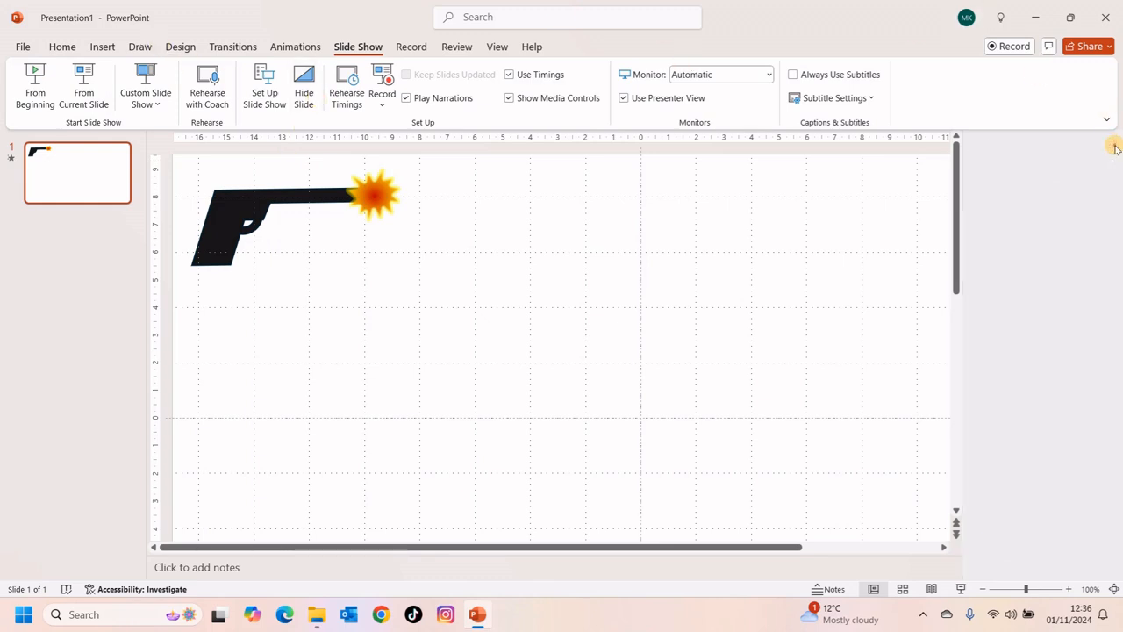
pyautogui.click(1107, 145)
# Draw a Flowchart Delay shape about 5.53 cm wide and 1.78 cm high beside the explosion as the bullet
pyautogui.click(100, 47)
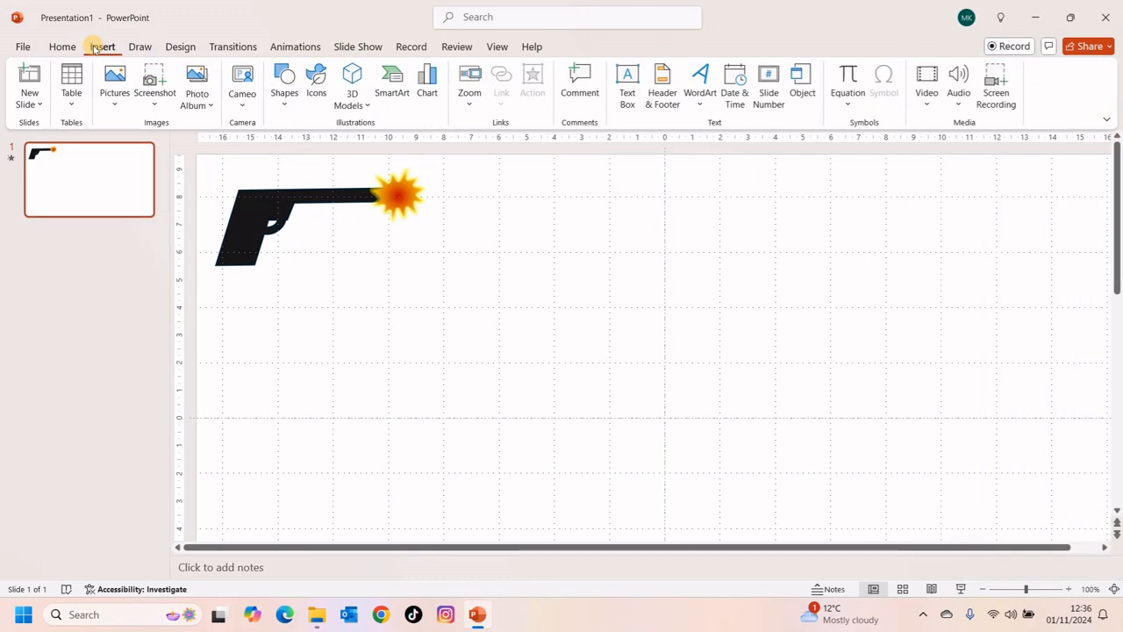
pyautogui.click(284, 93)
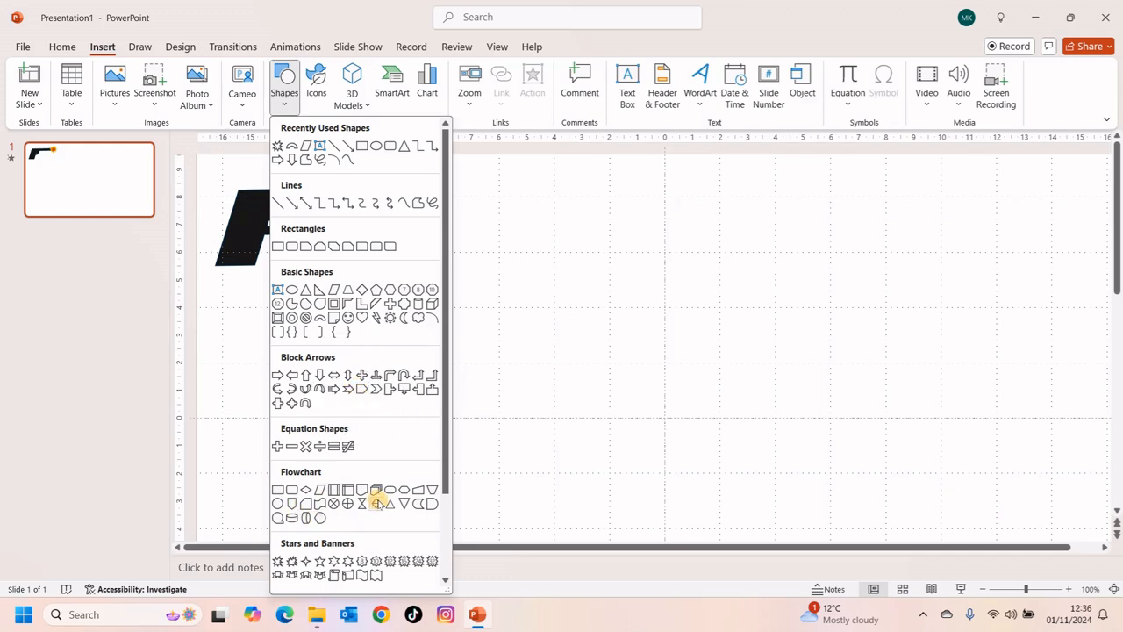
pyautogui.click(431, 503)
pyautogui.moveTo(448, 189); pyautogui.dragTo(601, 238)
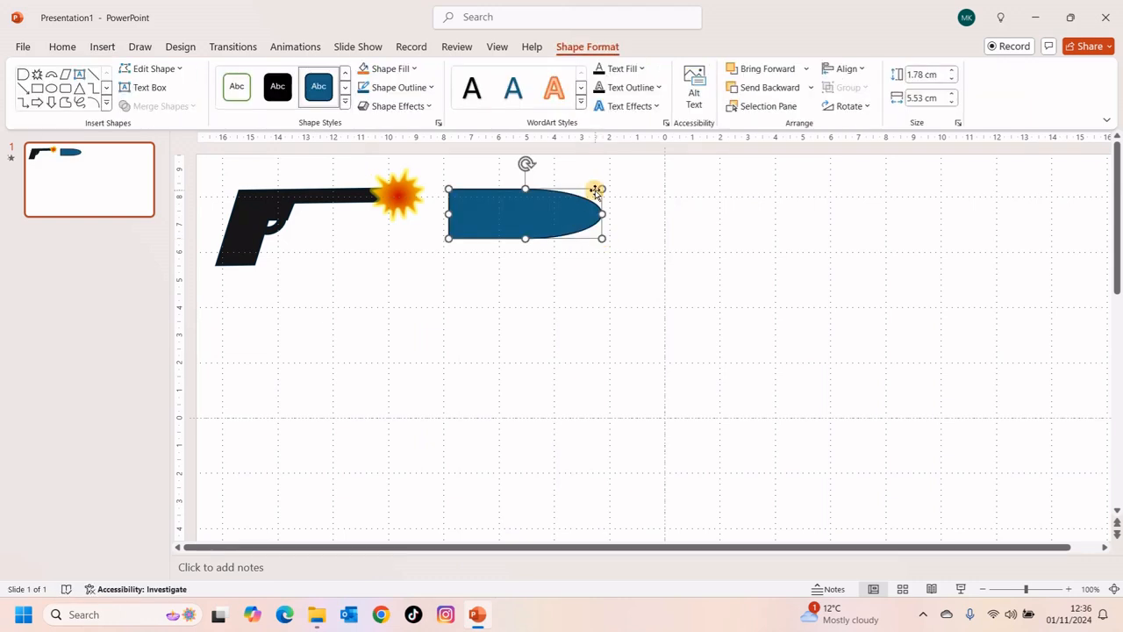
# Fill the bullet shape with a solid grey color
pyautogui.rightClick(579, 198)
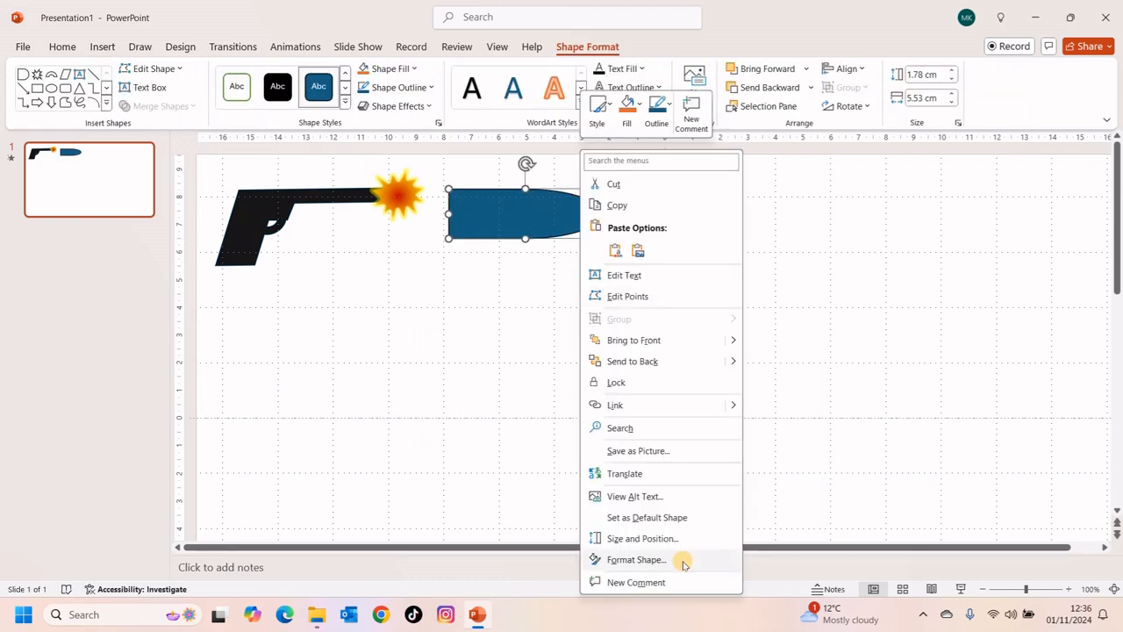
pyautogui.click(682, 558)
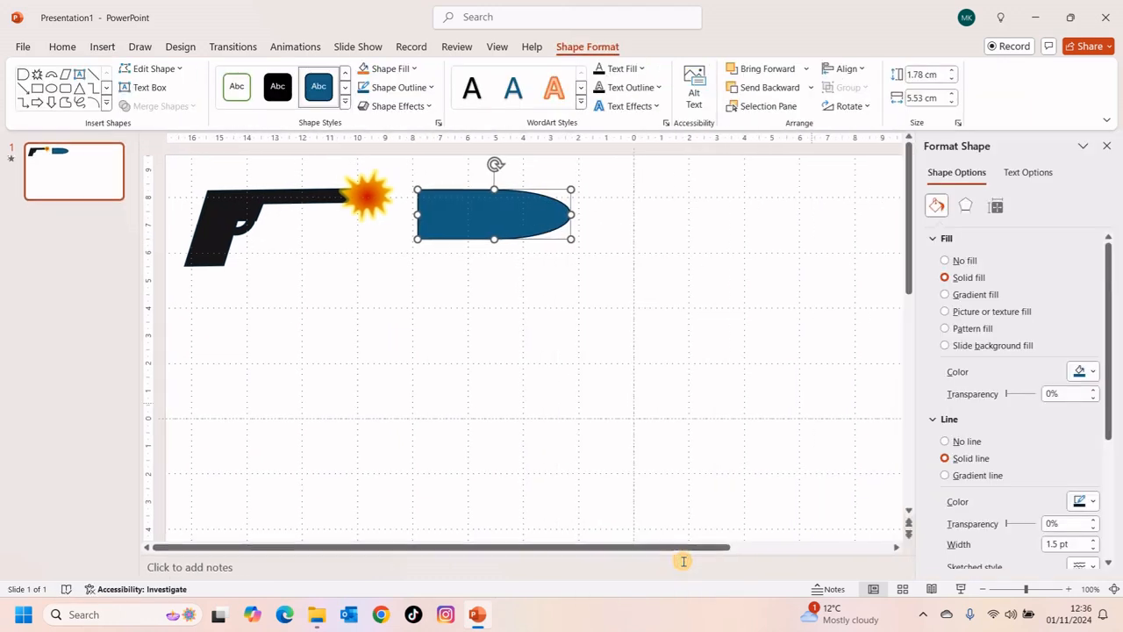
pyautogui.click(1085, 373)
pyautogui.click(1012, 500)
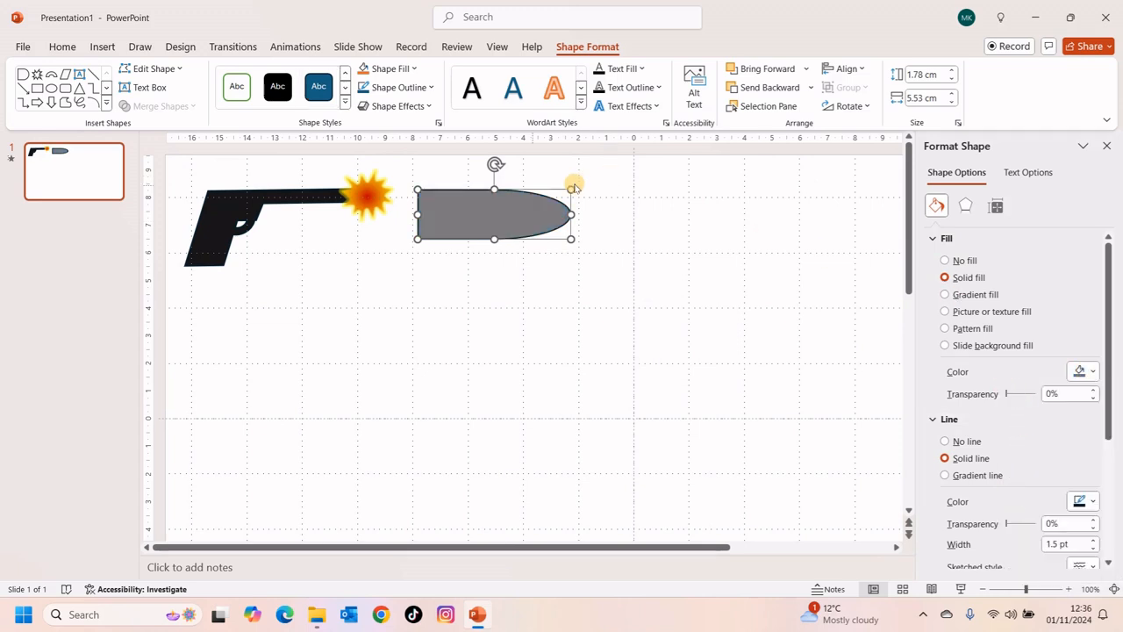
# Shrink the bullet to about 0.31 cm high and 0.7 cm wide on the gun's barrel, and remove its outline
pyautogui.moveTo(568, 187); pyautogui.dragTo(326, 199)
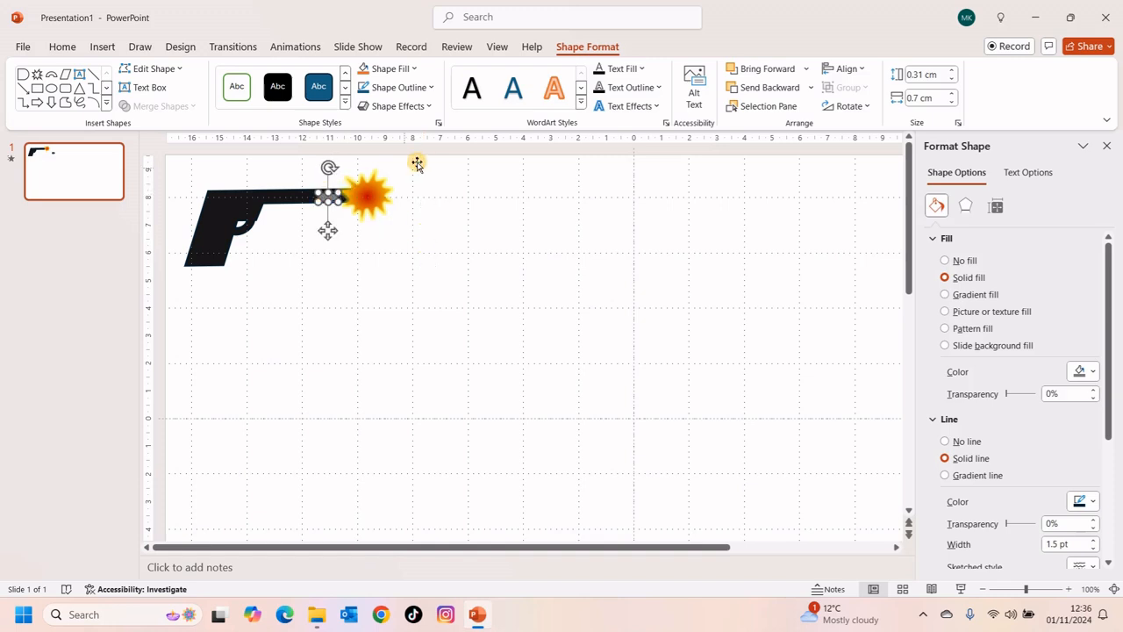
pyautogui.keyDown('ctrl'); pyautogui.scroll(10, 374, 246); pyautogui.keyUp('ctrl')
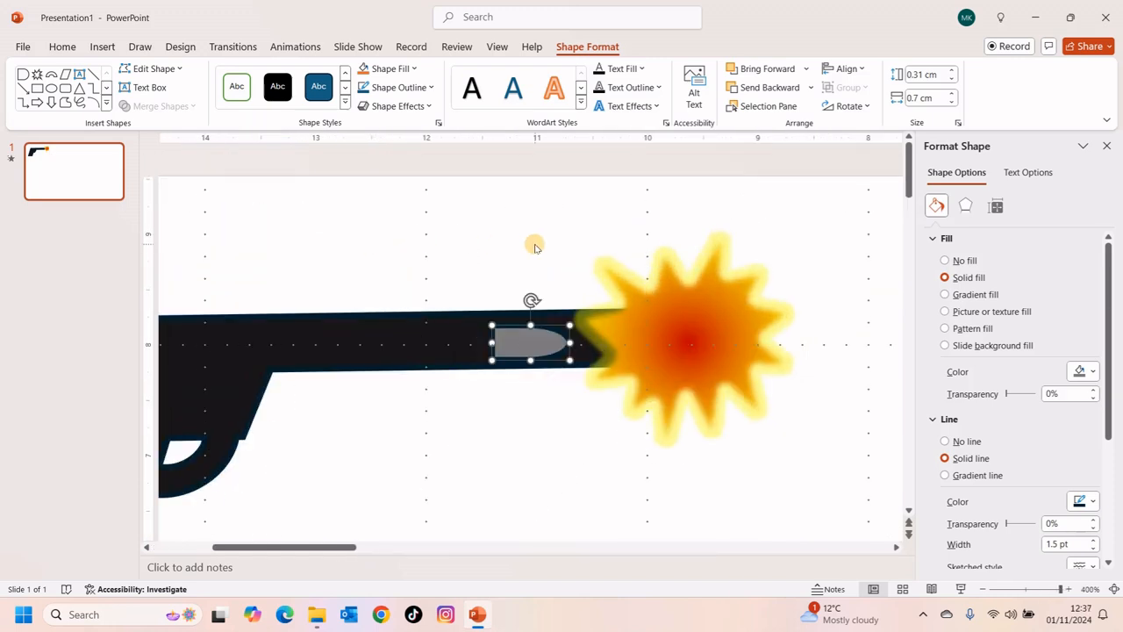
pyautogui.click(948, 443)
# Position the bullet at the end of the gun's barrel and place the explosion so that it overlaps the bullet at the muzzle
pyautogui.moveTo(536, 338); pyautogui.dragTo(595, 333)
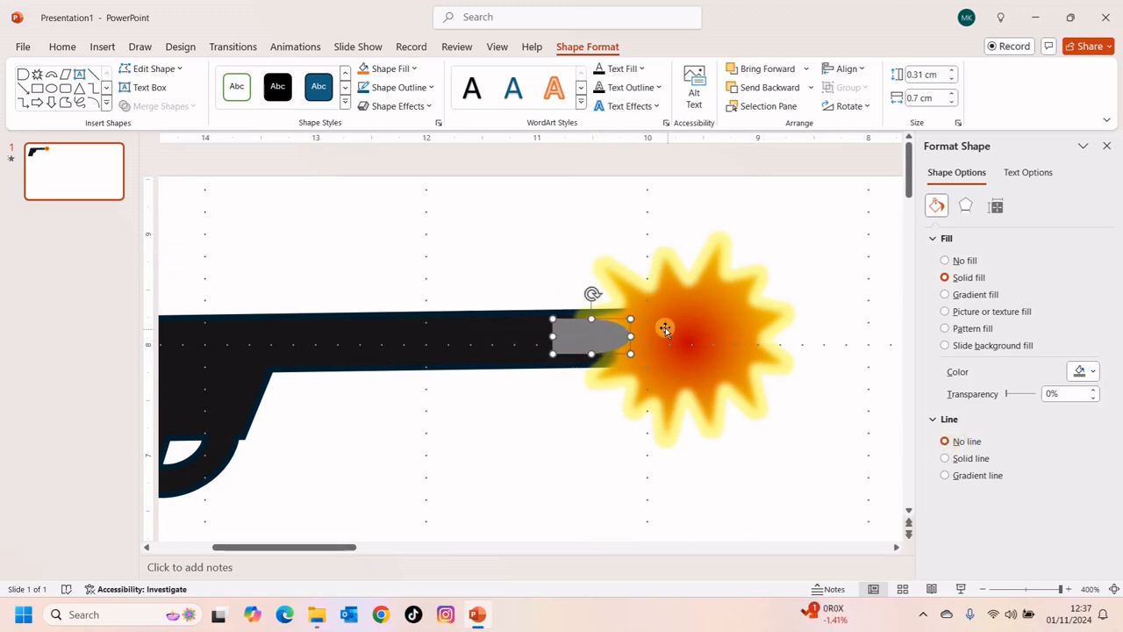
pyautogui.click(681, 338)
pyautogui.moveTo(681, 338); pyautogui.dragTo(754, 445)
pyautogui.click(591, 336)
pyautogui.moveTo(592, 336); pyautogui.dragTo(609, 336)
pyautogui.click(752, 454)
pyautogui.moveTo(752, 454); pyautogui.dragTo(665, 345)
pyautogui.click(606, 336)
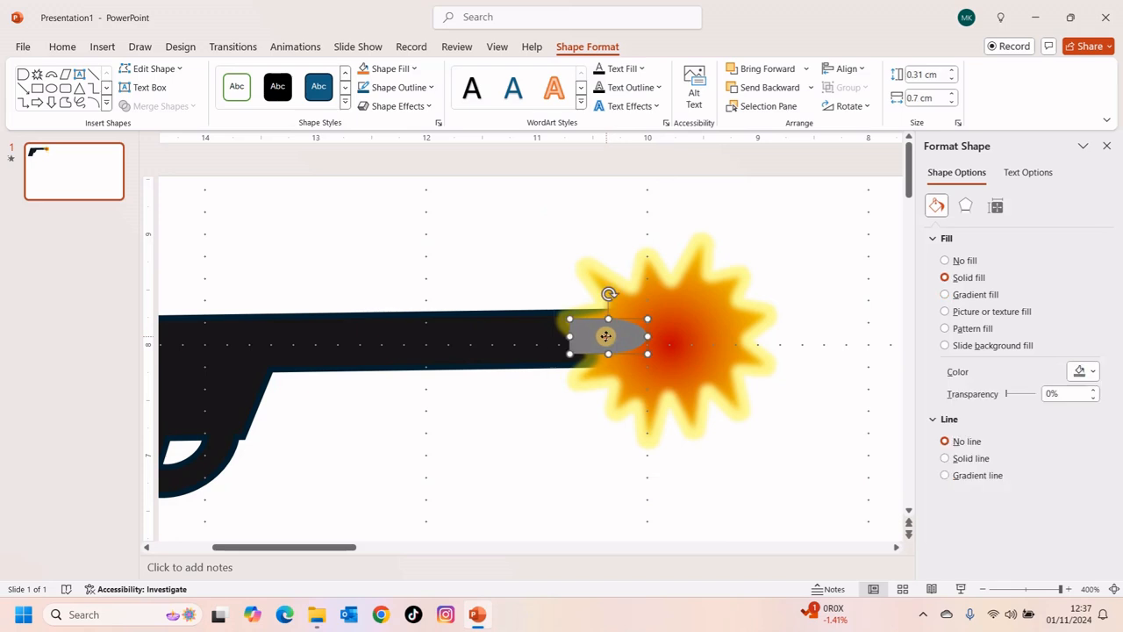
# Add a Right motion path animation to the bullet
pyautogui.click(292, 46)
pyautogui.click(752, 102)
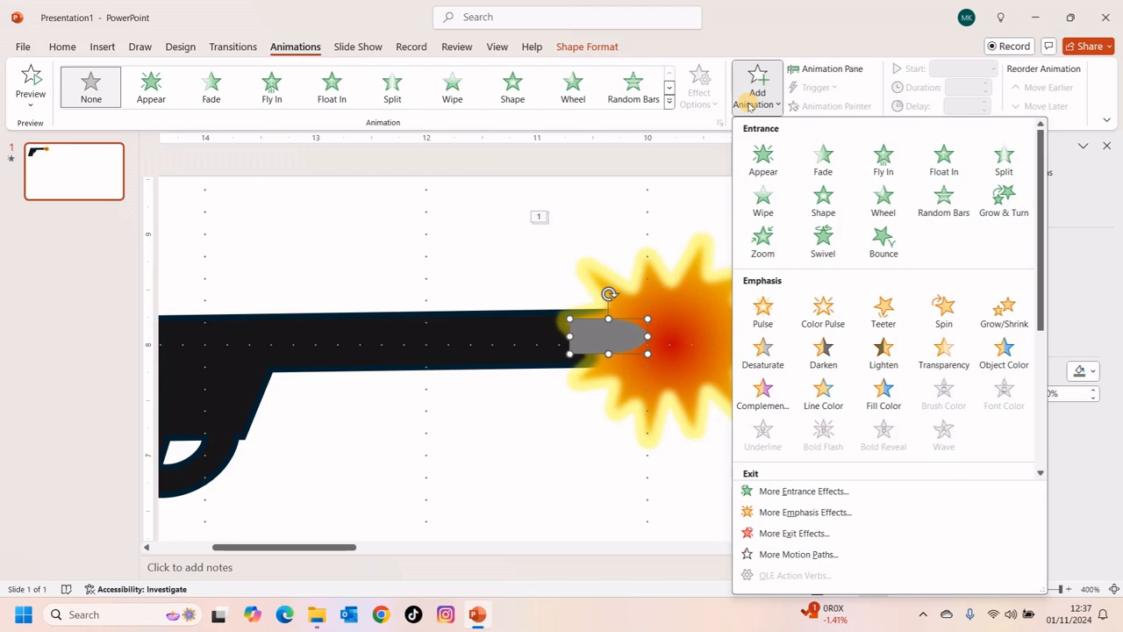
pyautogui.click(821, 555)
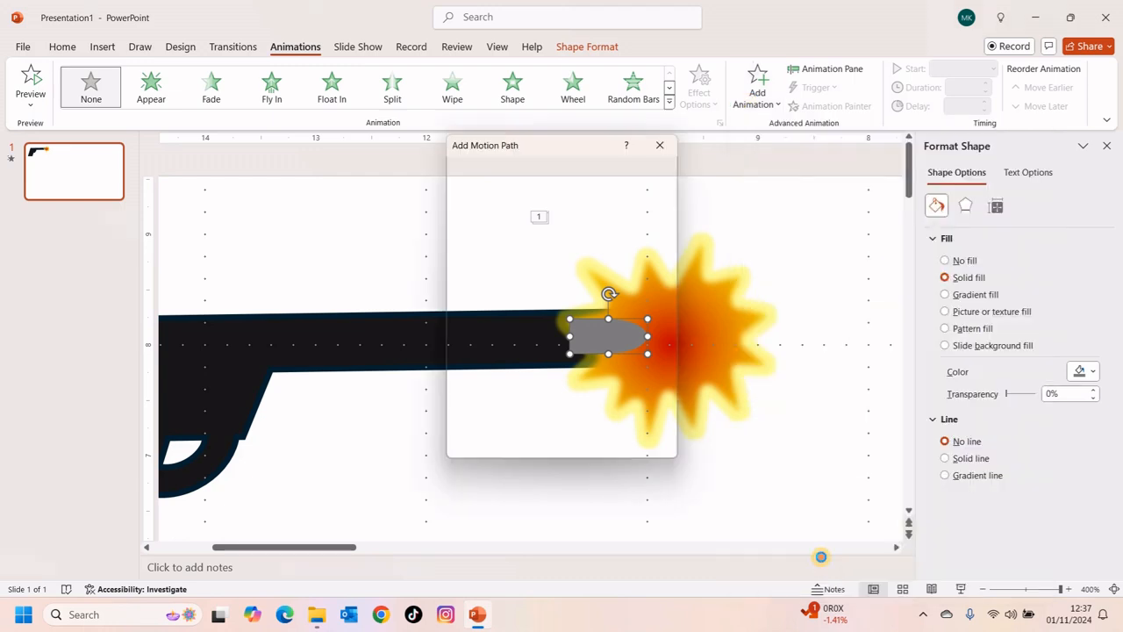
pyautogui.click(588, 428)
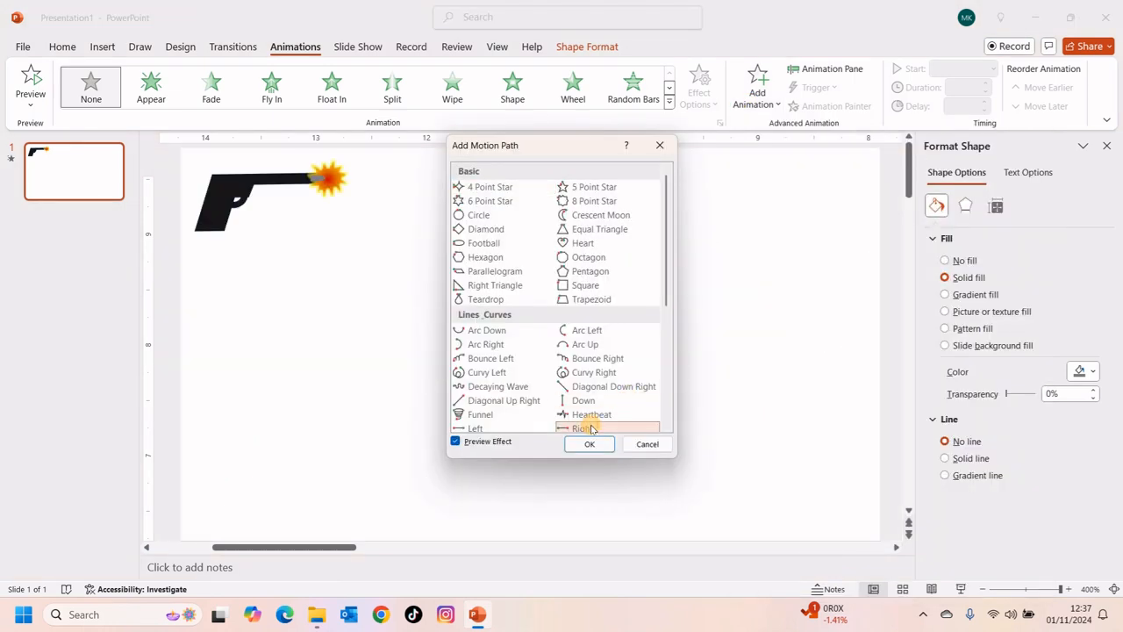
pyautogui.click(589, 448)
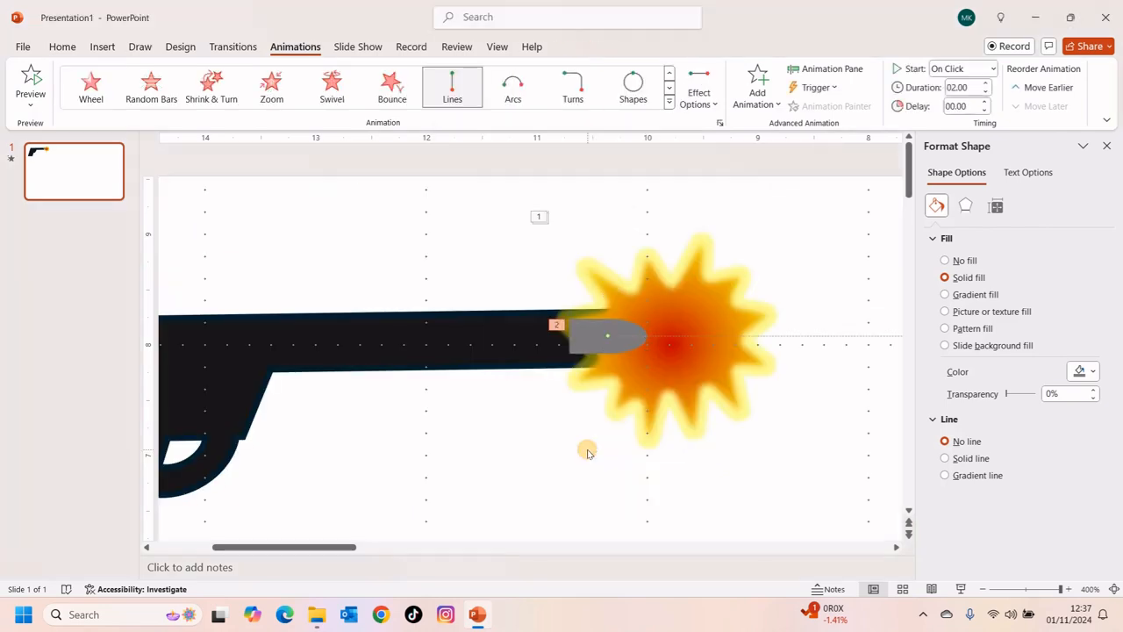
# Extend the bullet's motion path so that it ends just beyond the right edge of the slide
pyautogui.click(760, 366)
pyautogui.scroll(-8, 760, 366)
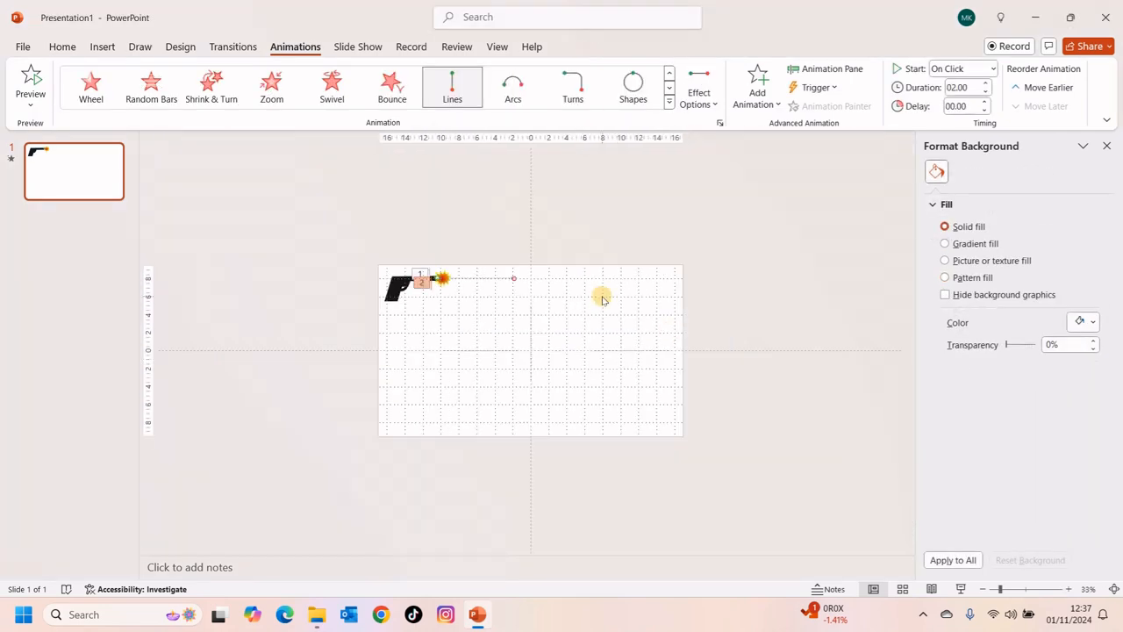
pyautogui.scroll(5, 524, 269)
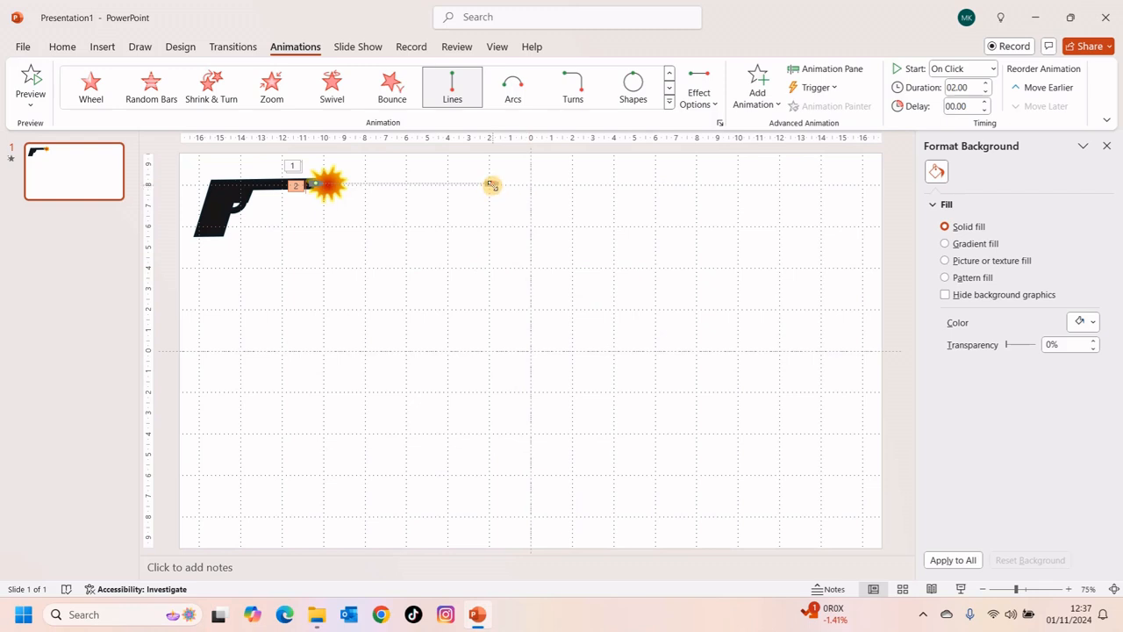
pyautogui.moveTo(492, 184); pyautogui.dragTo(901, 188)
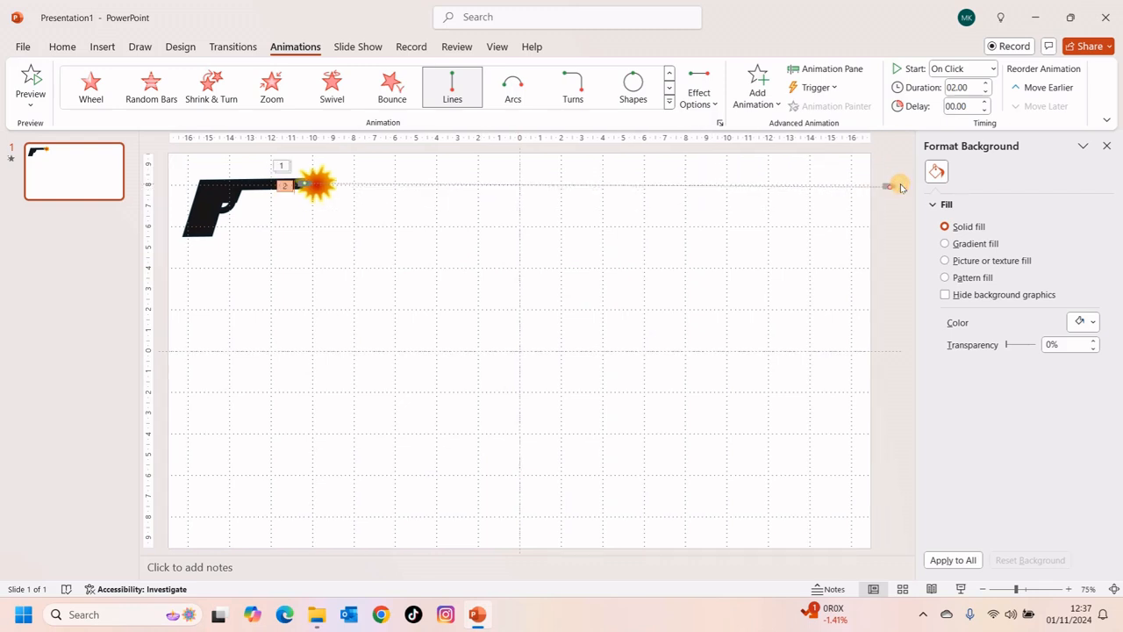
# Set both the smooth start and the smooth end of the bullet's motion path to 0 sec
pyautogui.click(805, 68)
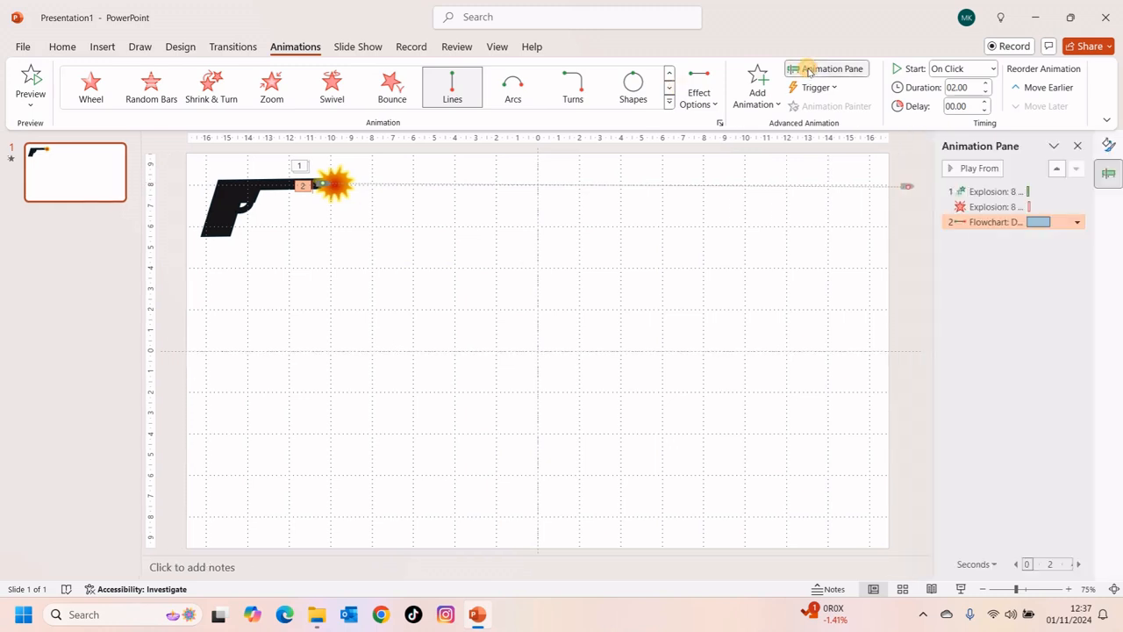
pyautogui.doubleClick(1038, 221)
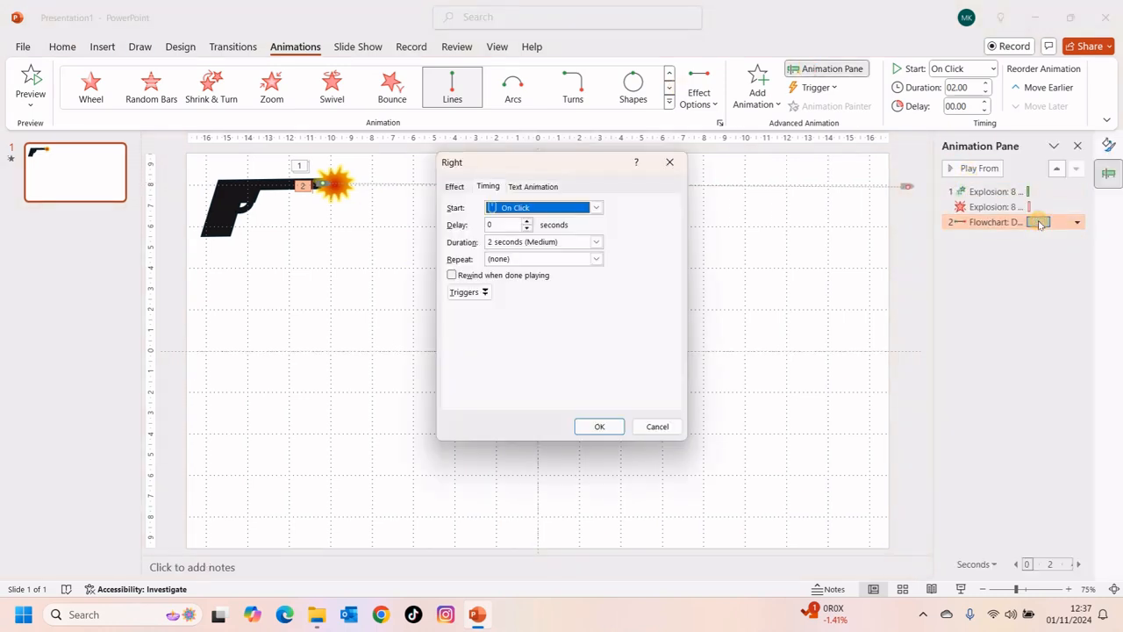
pyautogui.click(455, 186)
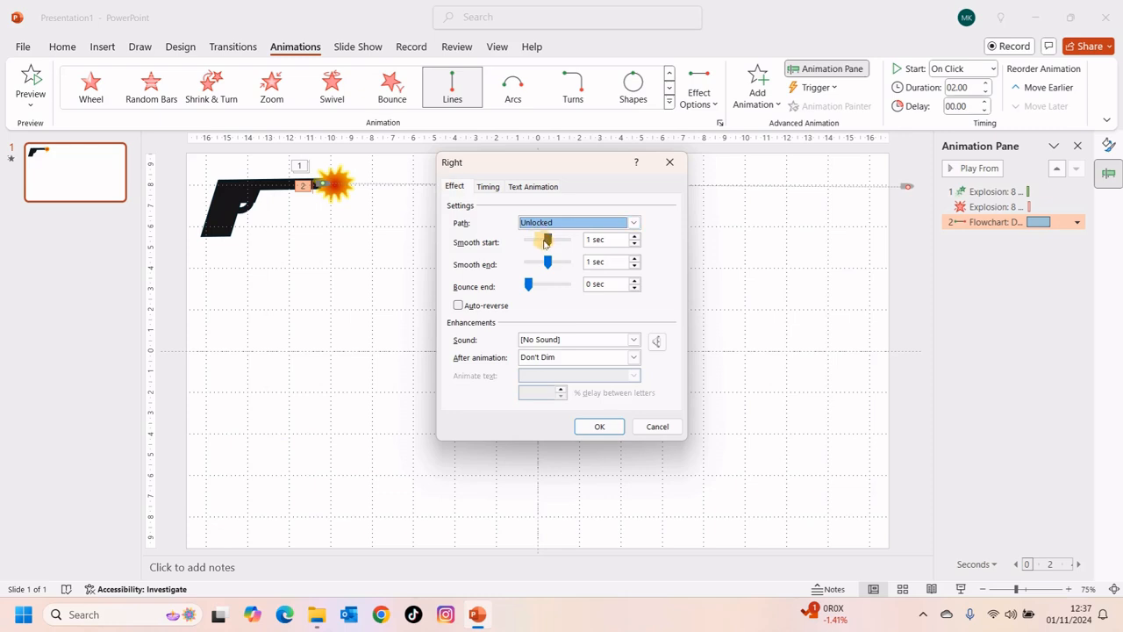
pyautogui.moveTo(551, 243); pyautogui.dragTo(502, 265)
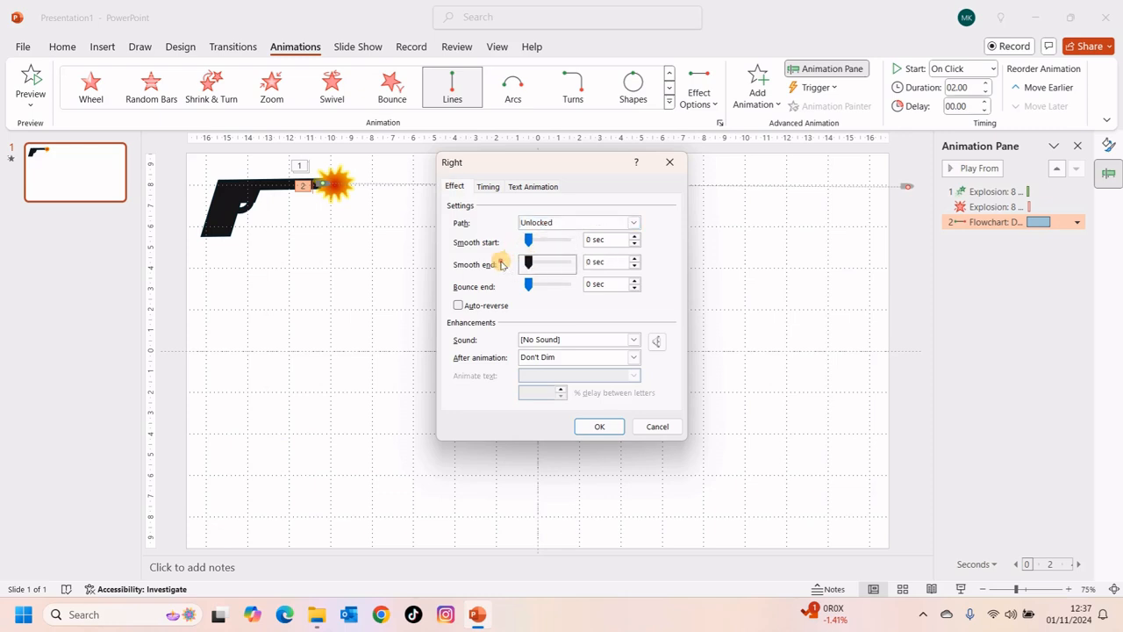
# Make the bullet's motion start With Previous and last 0.5 seconds (Very Fast)
pyautogui.click(490, 187)
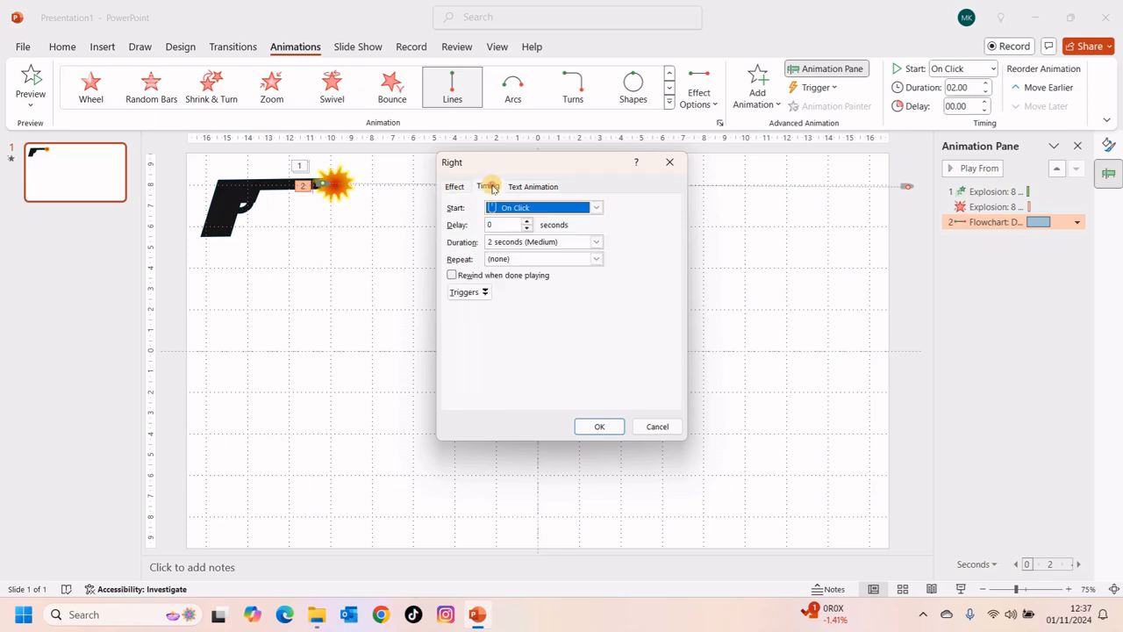
pyautogui.click(597, 208)
pyautogui.click(563, 227)
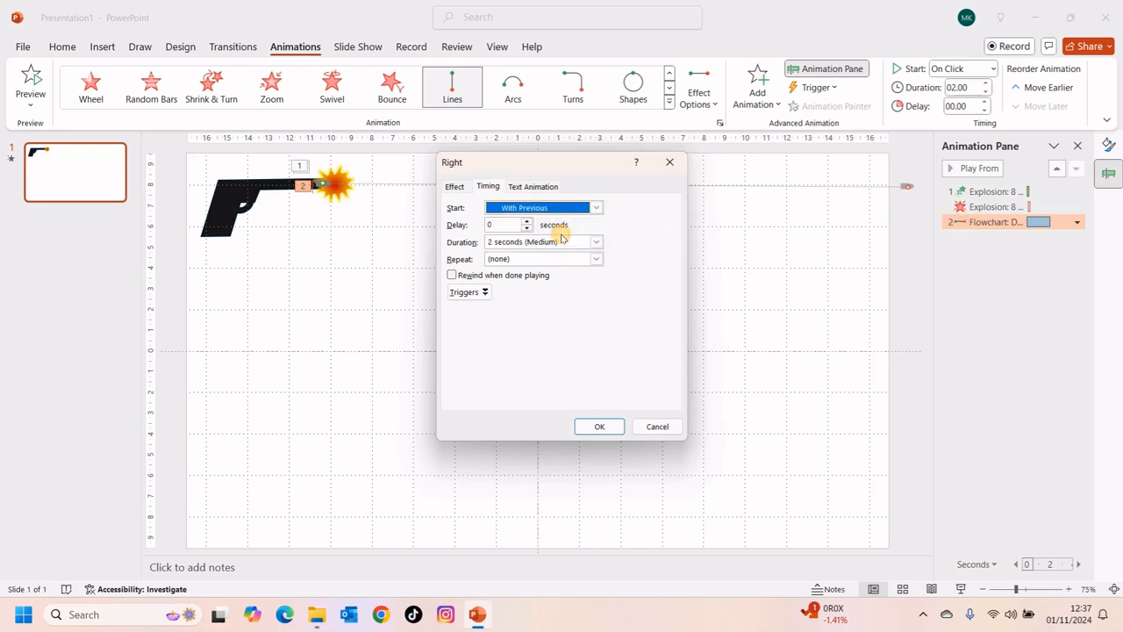
pyautogui.click(596, 241)
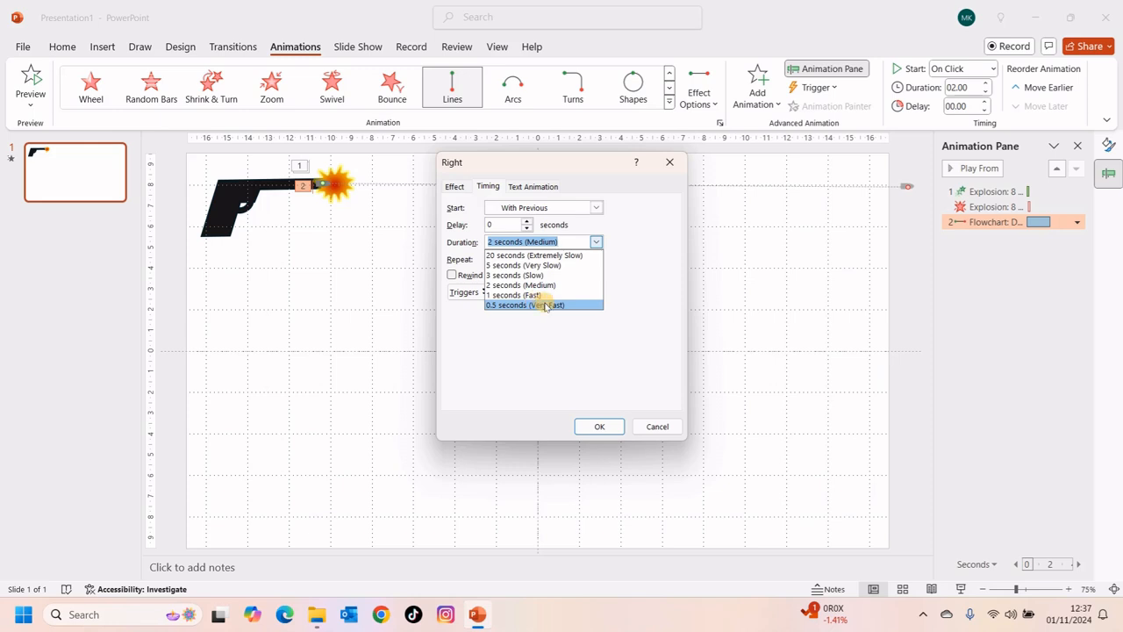
pyautogui.click(545, 304)
pyautogui.click(599, 427)
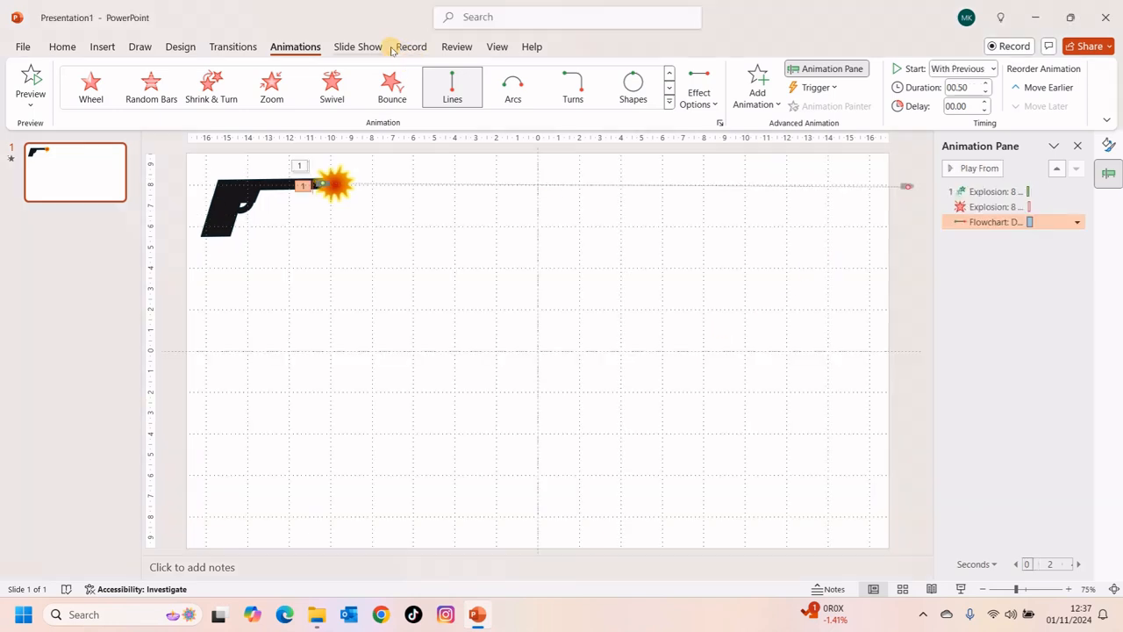
# Play the slide show from the current slide to check the bullet's flight from the gun
pyautogui.click(351, 46)
pyautogui.click(84, 85)
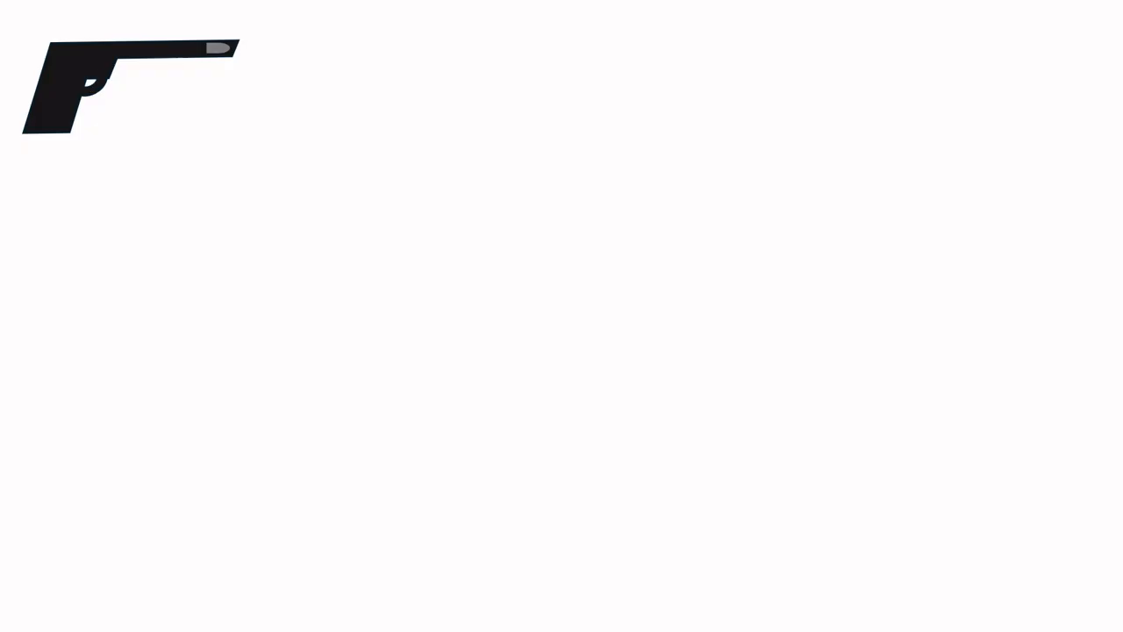
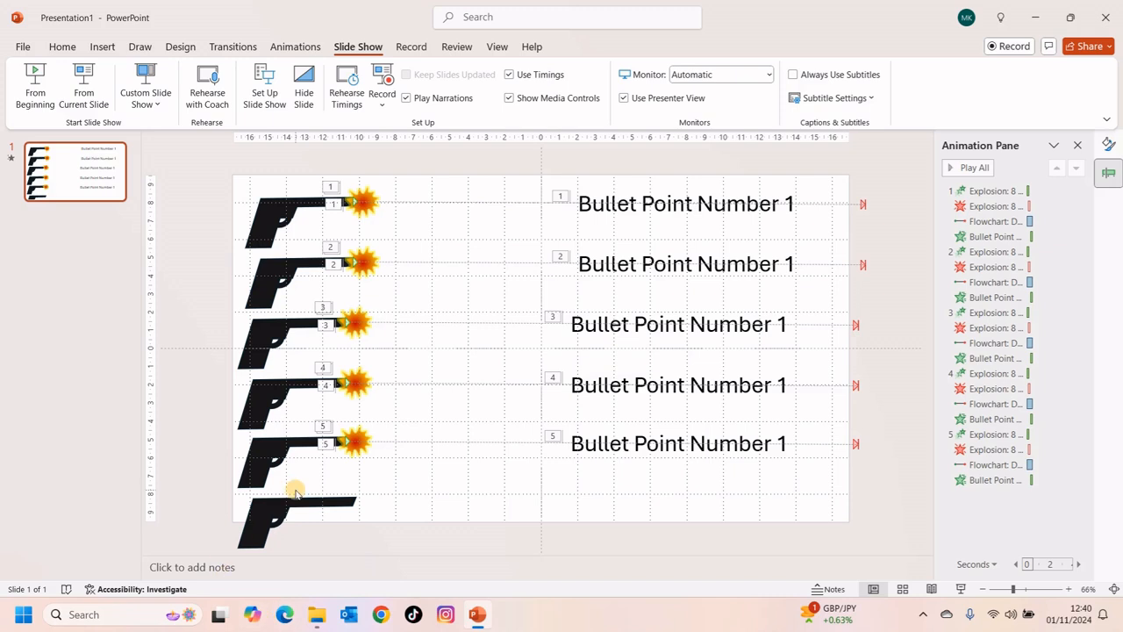
# Delete the spare sixth gun and move the whole fifth row, with its gun, explosion, bullet and text, slightly lower
pyautogui.click(272, 526)
pyautogui.press('Delete')
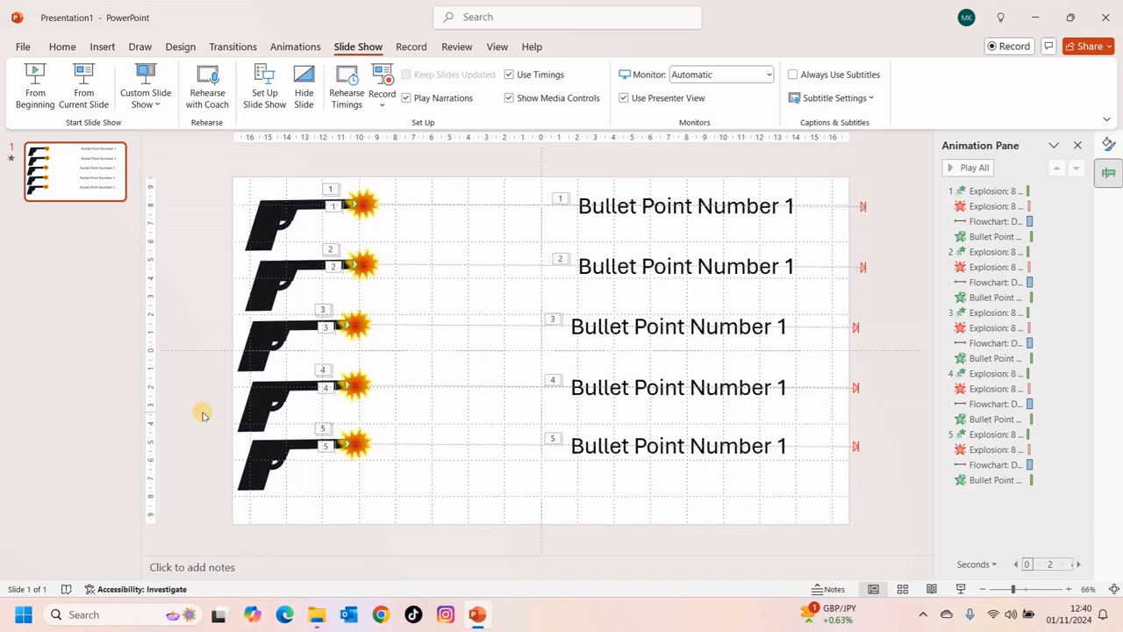
pyautogui.moveTo(202, 415); pyautogui.dragTo(905, 551)
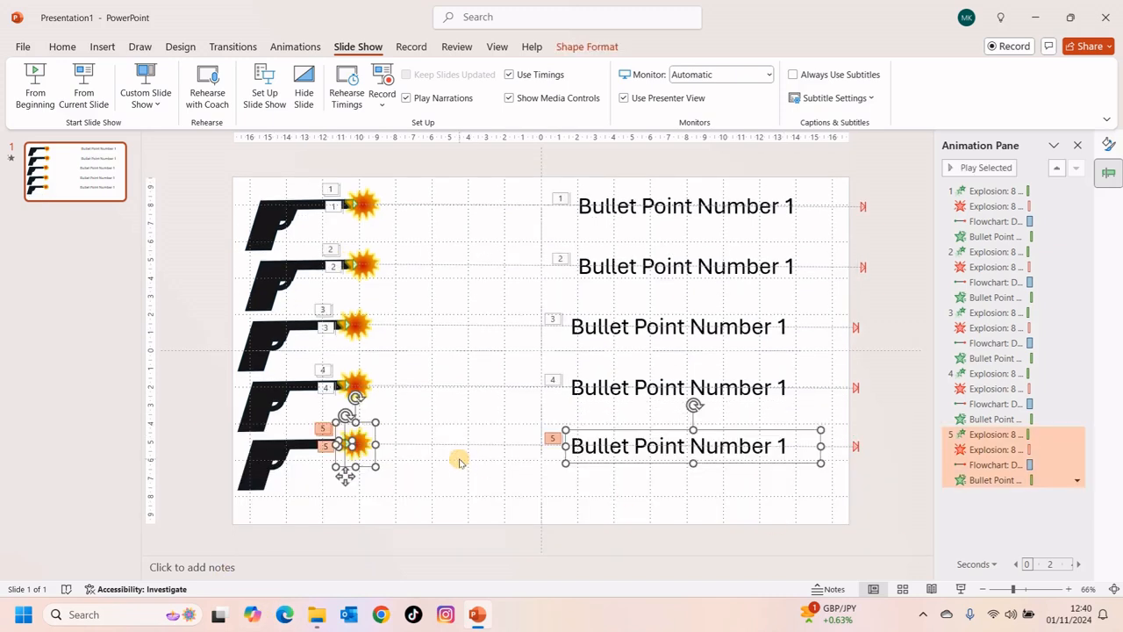
pyautogui.keyDown('shift'); pyautogui.click(273, 458); pyautogui.keyUp('shift')
pyautogui.moveTo(279, 454); pyautogui.dragTo(282, 475)
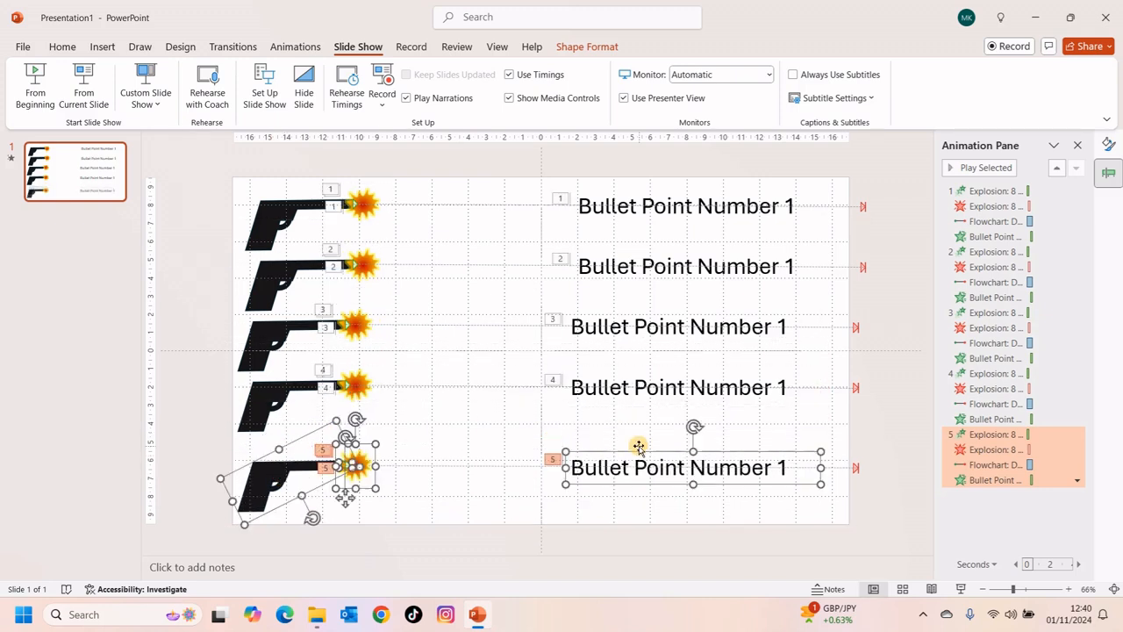
pyautogui.click(847, 492)
# Distribute the five bullet point text boxes vertically
pyautogui.moveTo(897, 551); pyautogui.dragTo(501, 133)
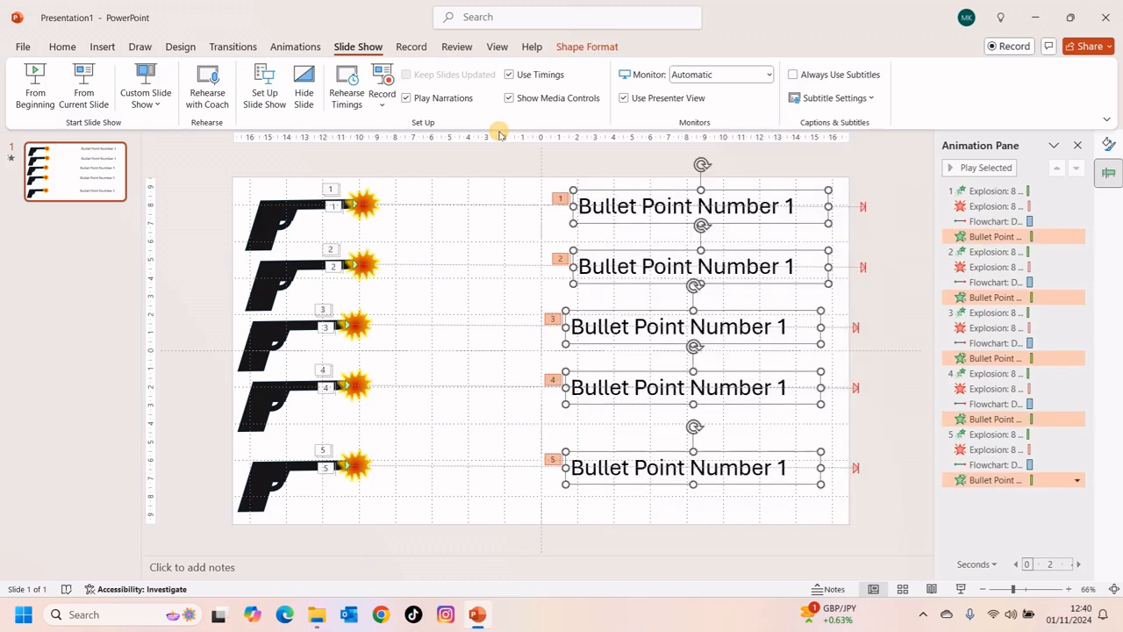
pyautogui.click(61, 45)
pyautogui.click(704, 81)
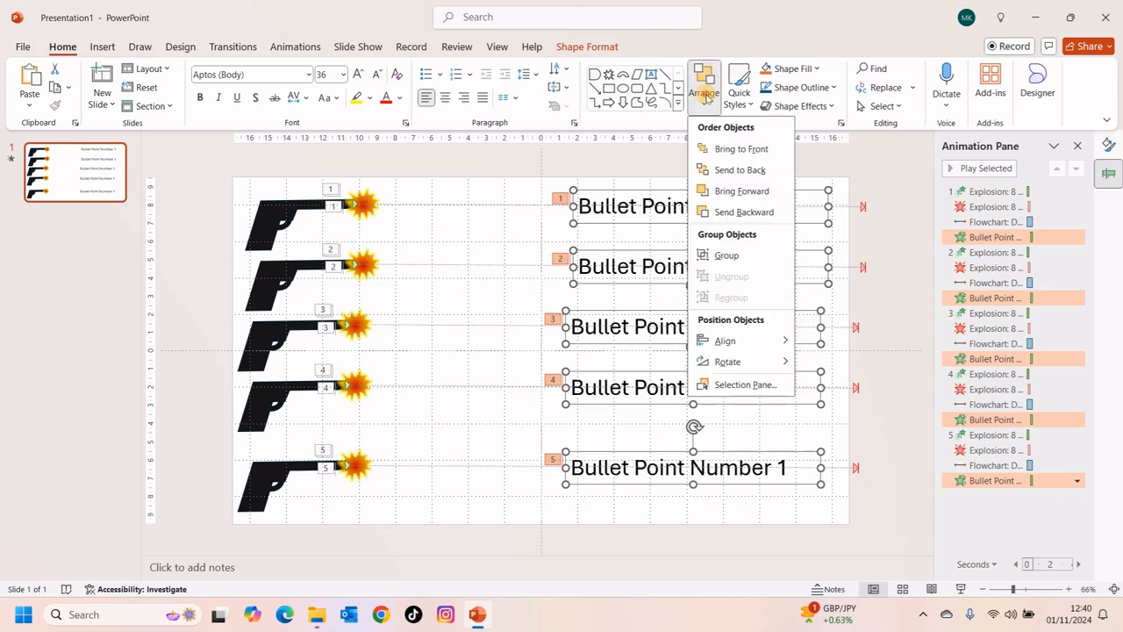
pyautogui.moveTo(777, 342)
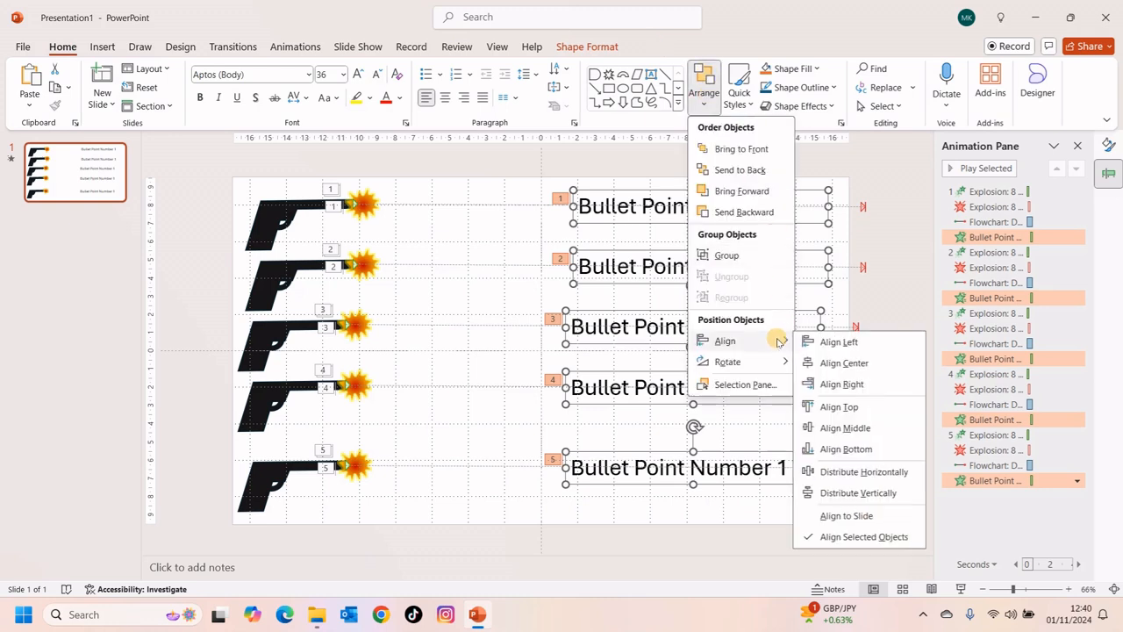
pyautogui.click(897, 494)
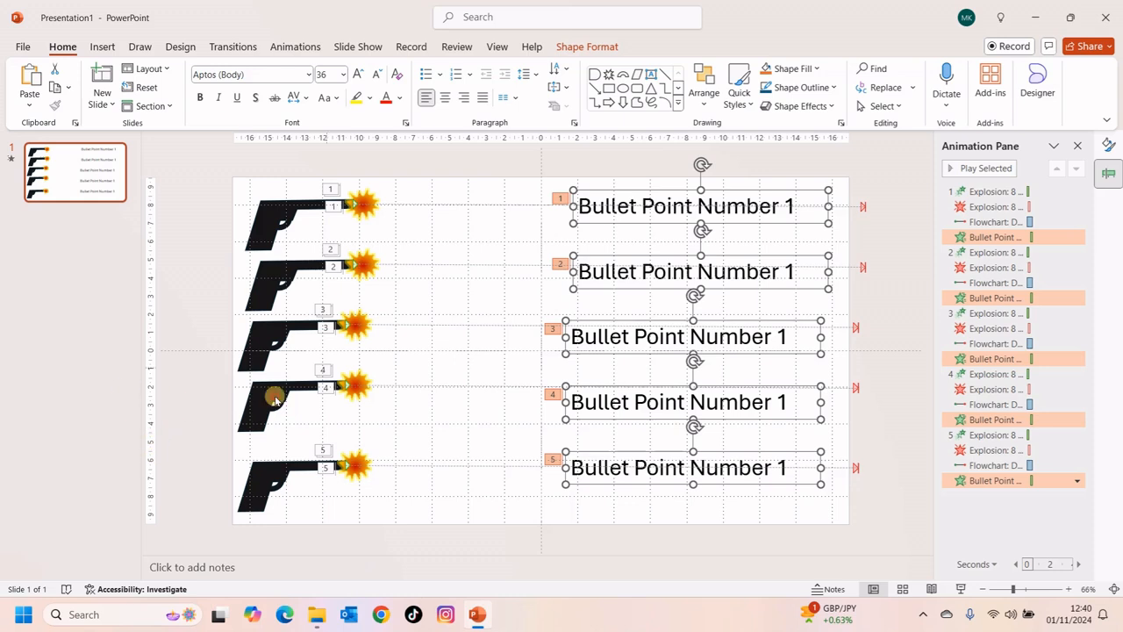
pyautogui.click(217, 462)
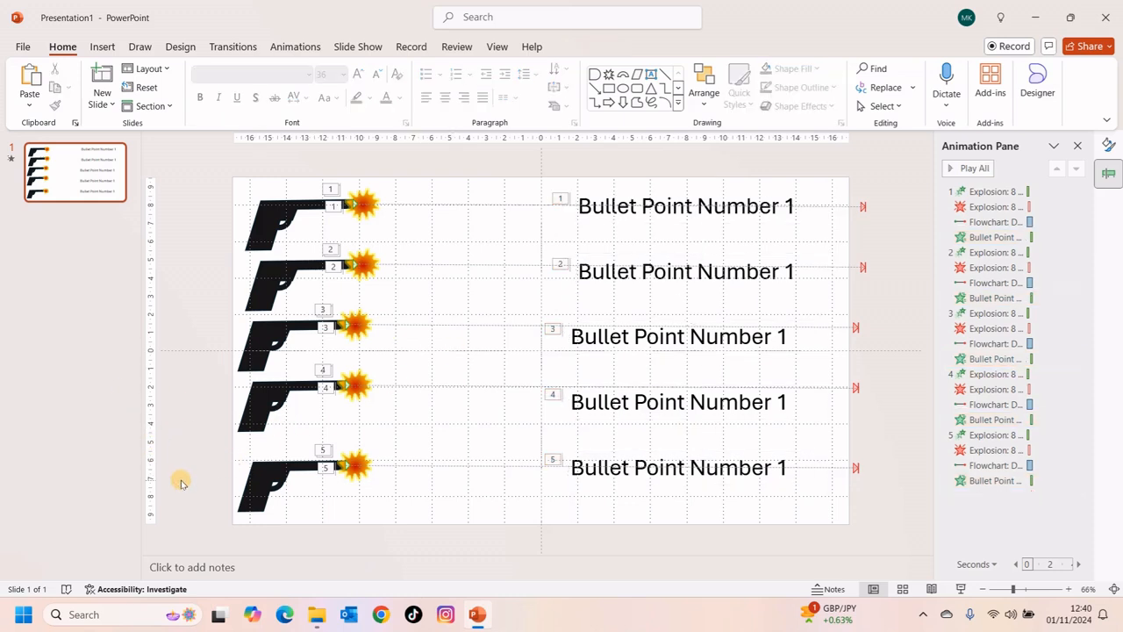
# Move the fourth gun, with its explosion and bullet, down in line with the fourth bullet point text
pyautogui.moveTo(161, 459); pyautogui.dragTo(433, 338)
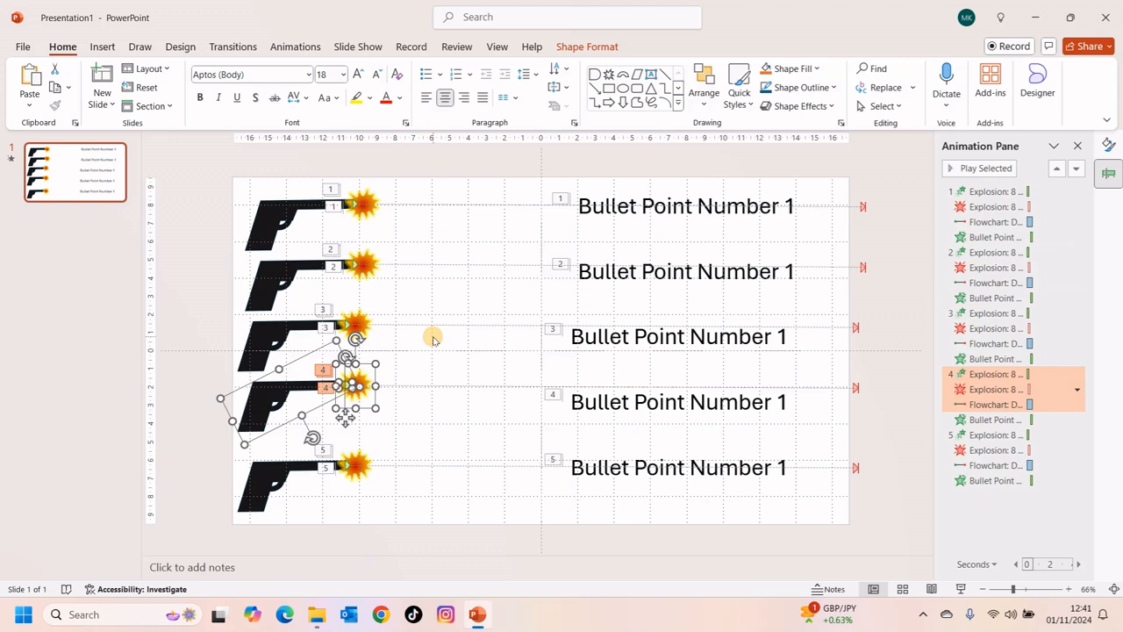
pyautogui.press('Down')
pyautogui.press('Down')
pyautogui.press('Down')
pyautogui.press('Down')
pyautogui.press('Down')
pyautogui.press('Down')
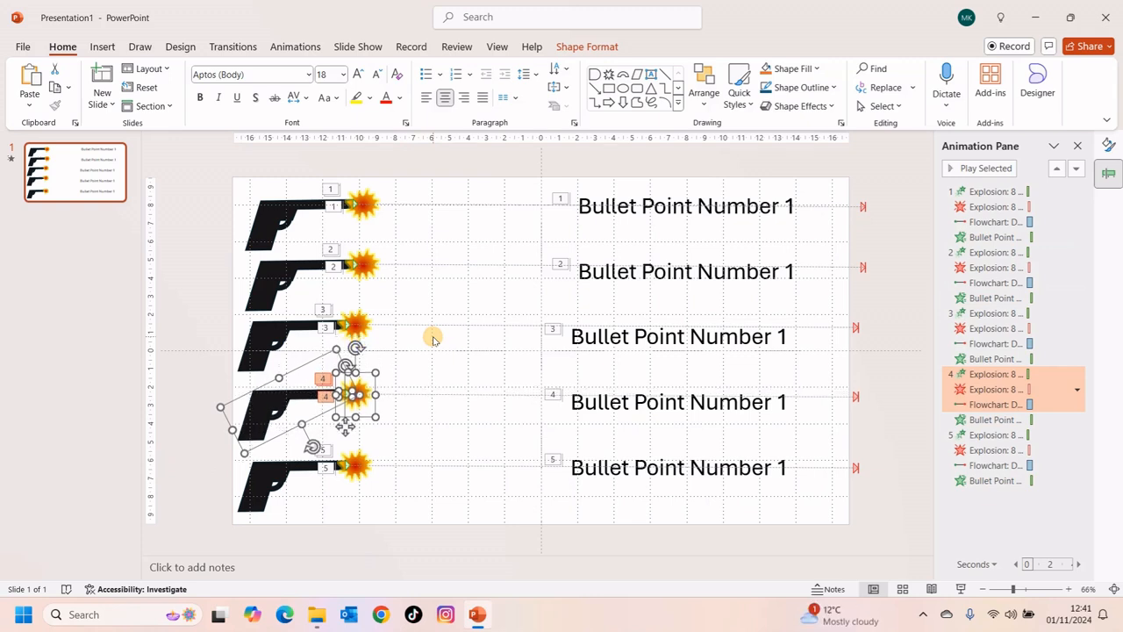
pyautogui.press('Down')
pyautogui.press('Down')
pyautogui.press('Down')
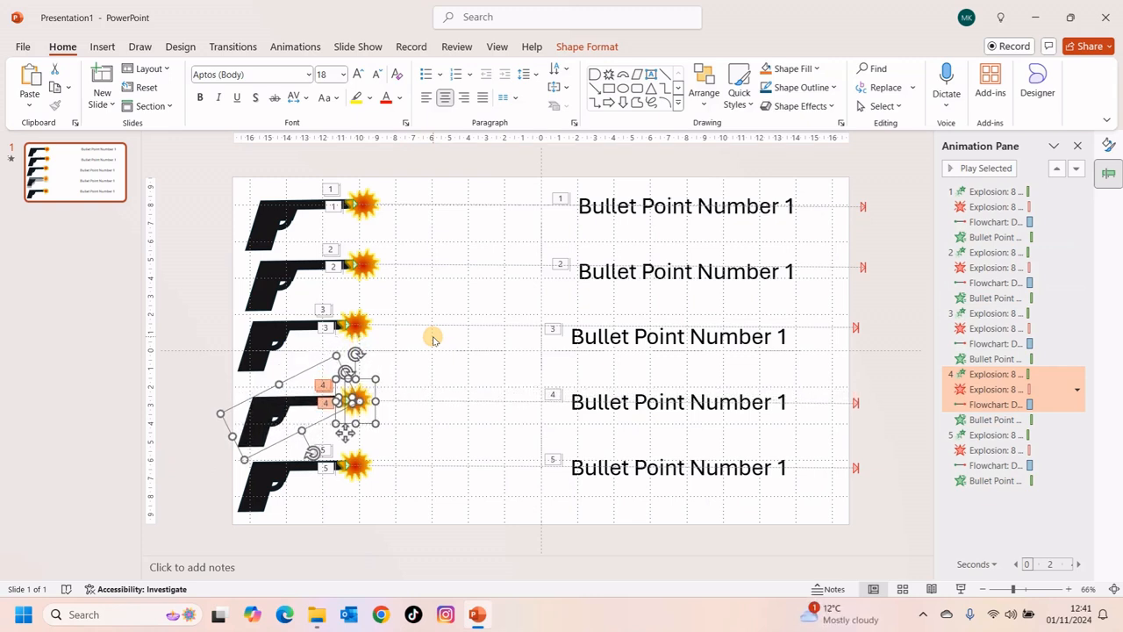
# Move the third gun, with its explosion and bullet, down in line with the third bullet point text
pyautogui.click(199, 318)
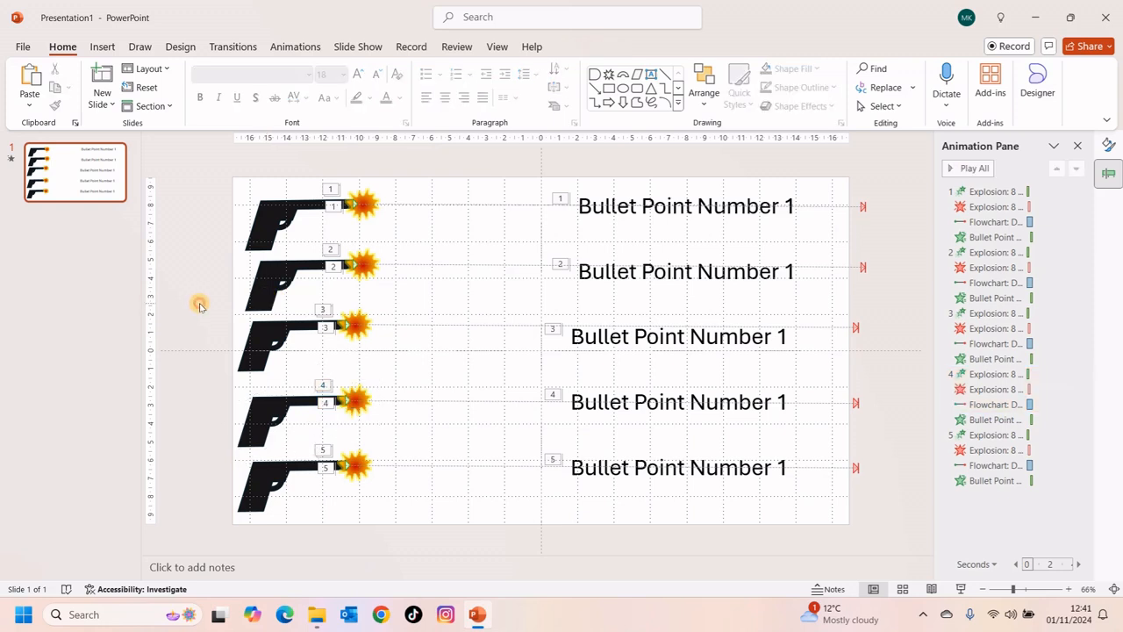
pyautogui.moveTo(200, 304); pyautogui.dragTo(497, 424)
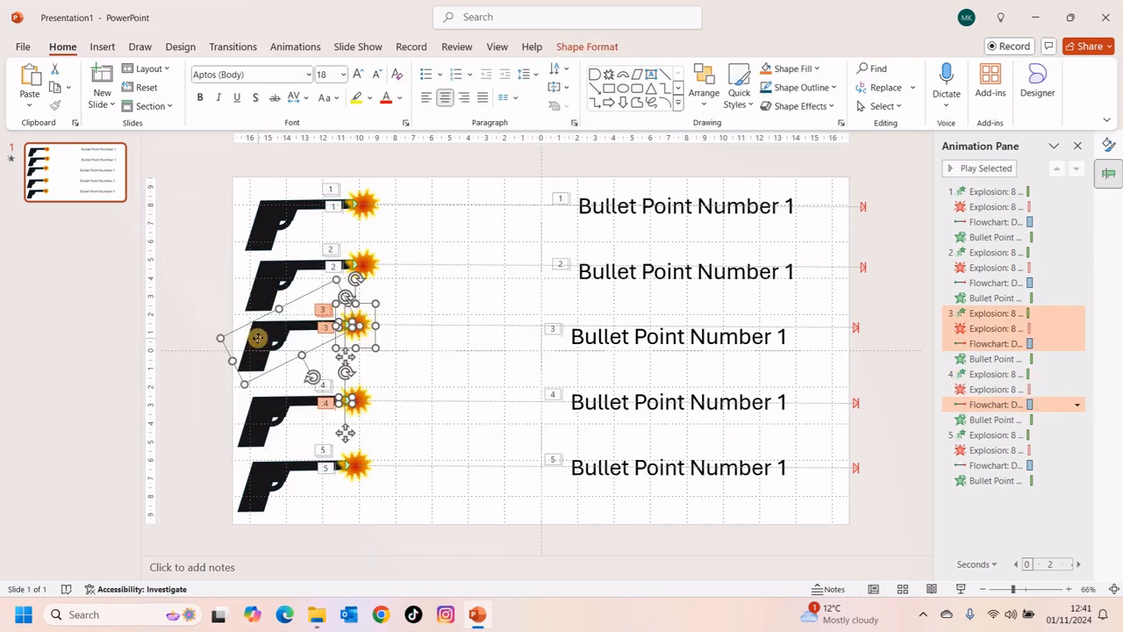
pyautogui.press('Down')
pyautogui.press('Down')
pyautogui.press('Down')
pyautogui.press('Down')
pyautogui.press('Down')
pyautogui.press('Down')
pyautogui.press('Down')
pyautogui.press('Down')
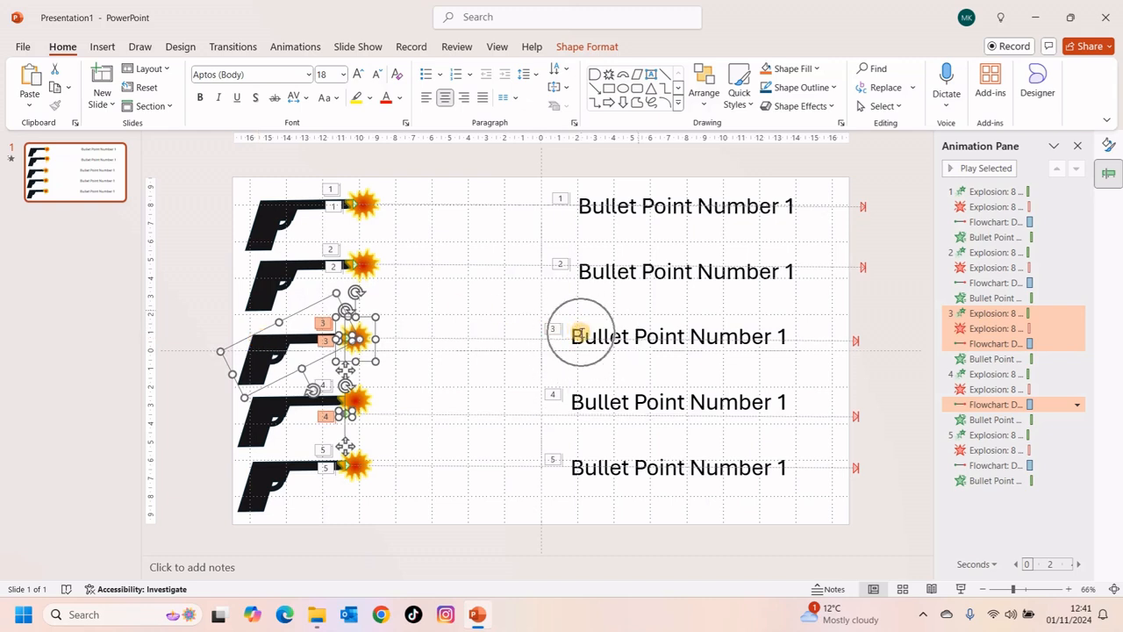
pyautogui.press('Up')
pyautogui.press('Up')
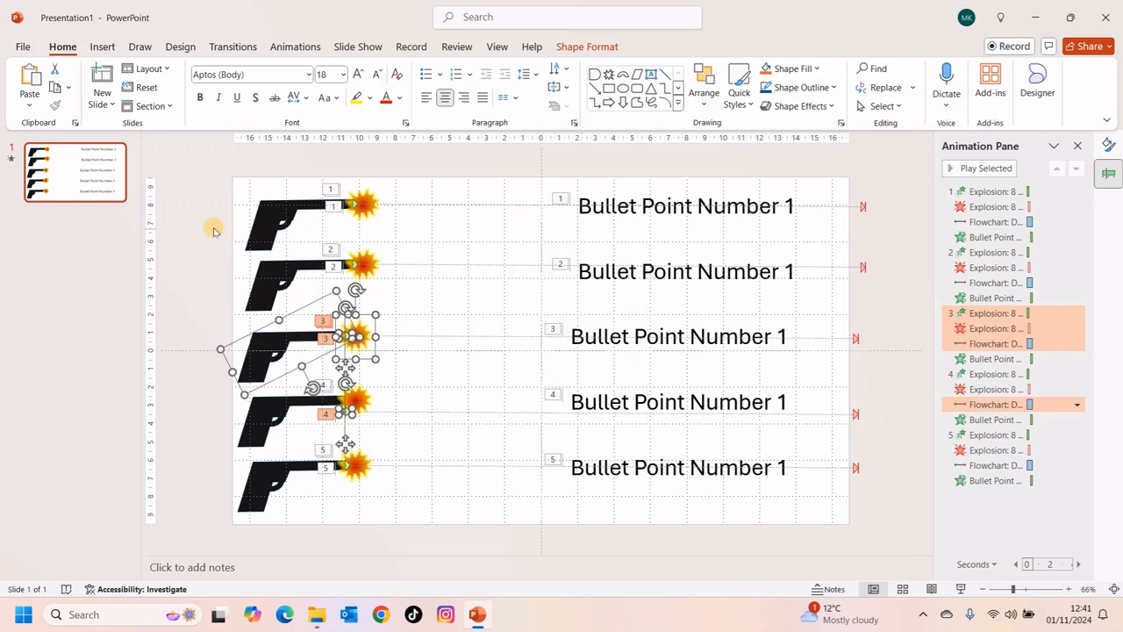
# Move the second gun's explosion and bullet slightly down toward the level of the second bullet point text
pyautogui.moveTo(205, 231); pyautogui.dragTo(470, 358)
pyautogui.press('Down')
pyautogui.press('Down')
pyautogui.press('Down')
pyautogui.press('Down')
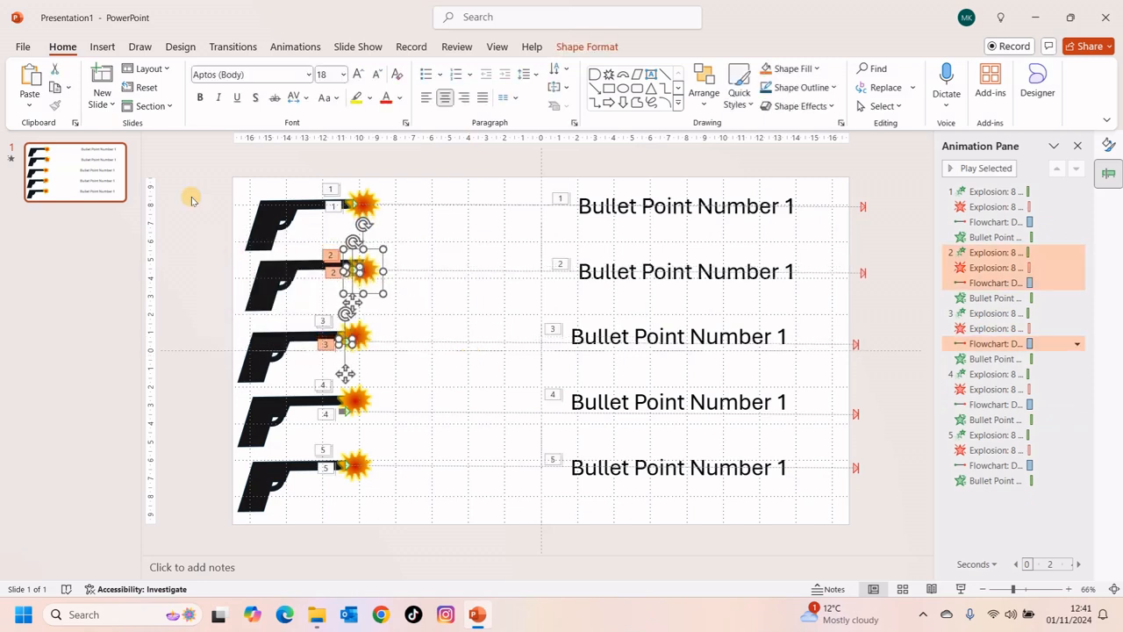
pyautogui.moveTo(180, 160); pyautogui.dragTo(490, 283)
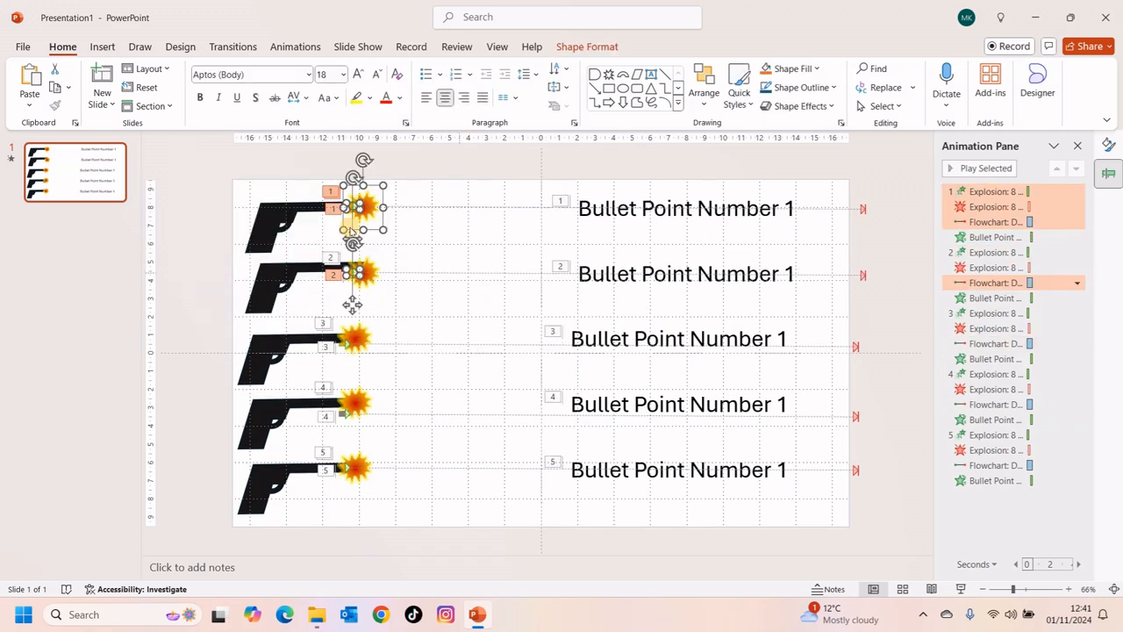
pyautogui.keyDown('shift'); pyautogui.click(278, 210); pyautogui.keyUp('shift')
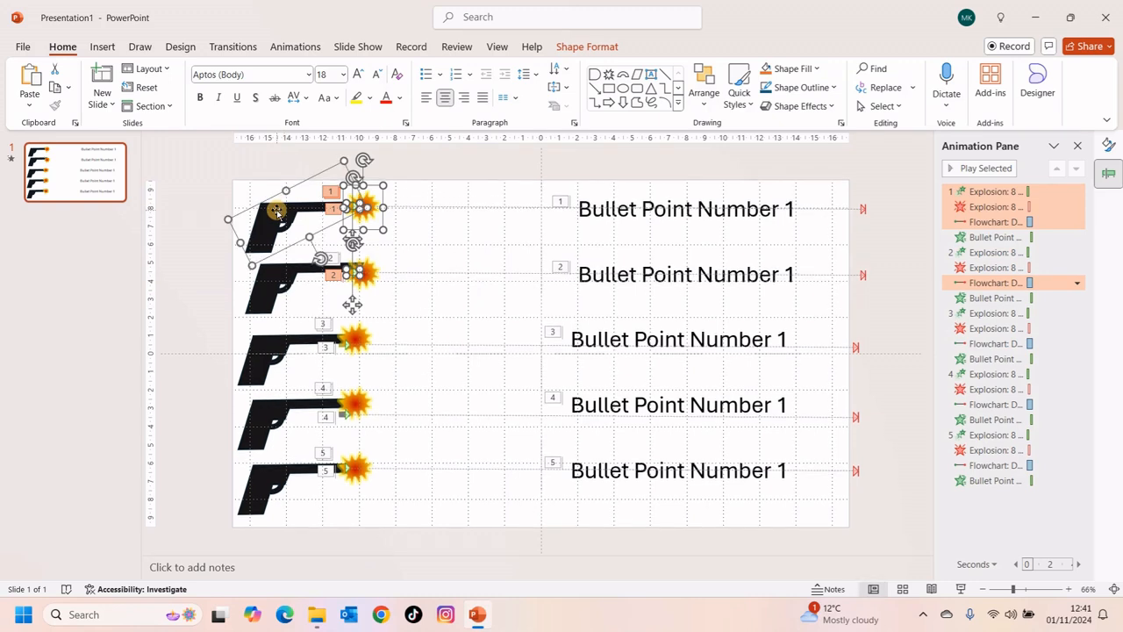
pyautogui.press('Escape')
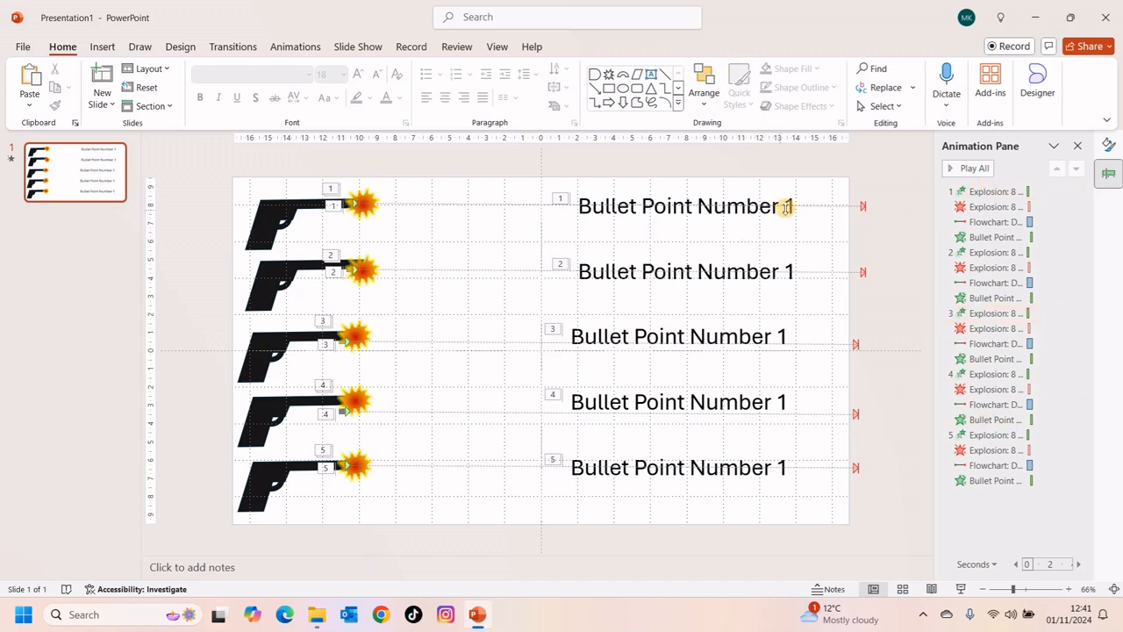
# Play the slide show from the current slide to check how the guns and bullets line up
pyautogui.click(343, 45)
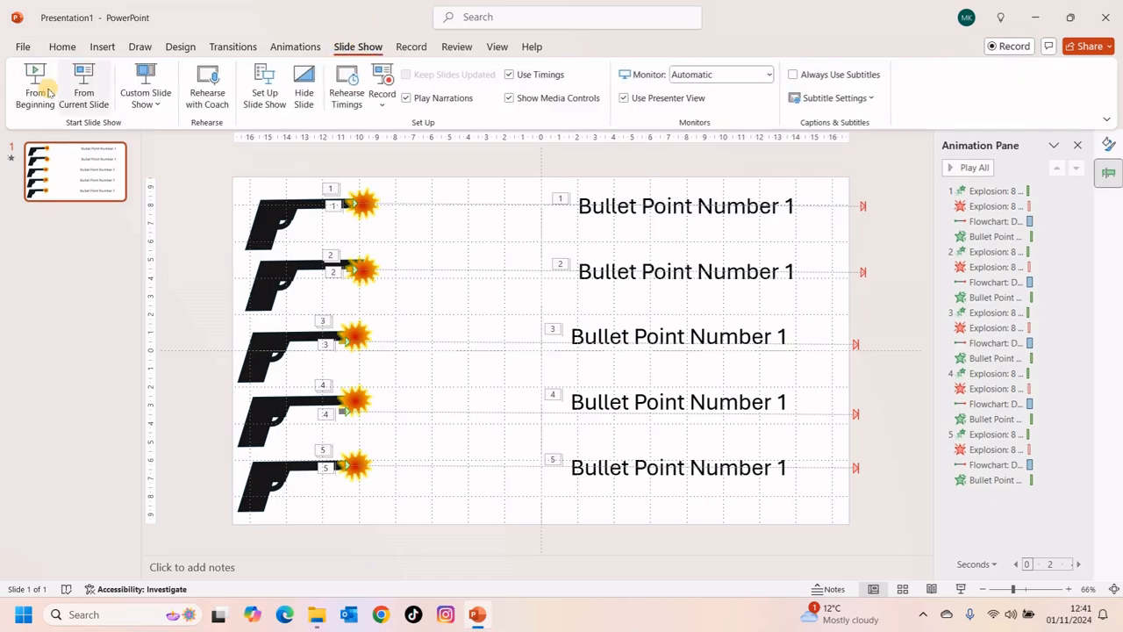
pyautogui.click(82, 88)
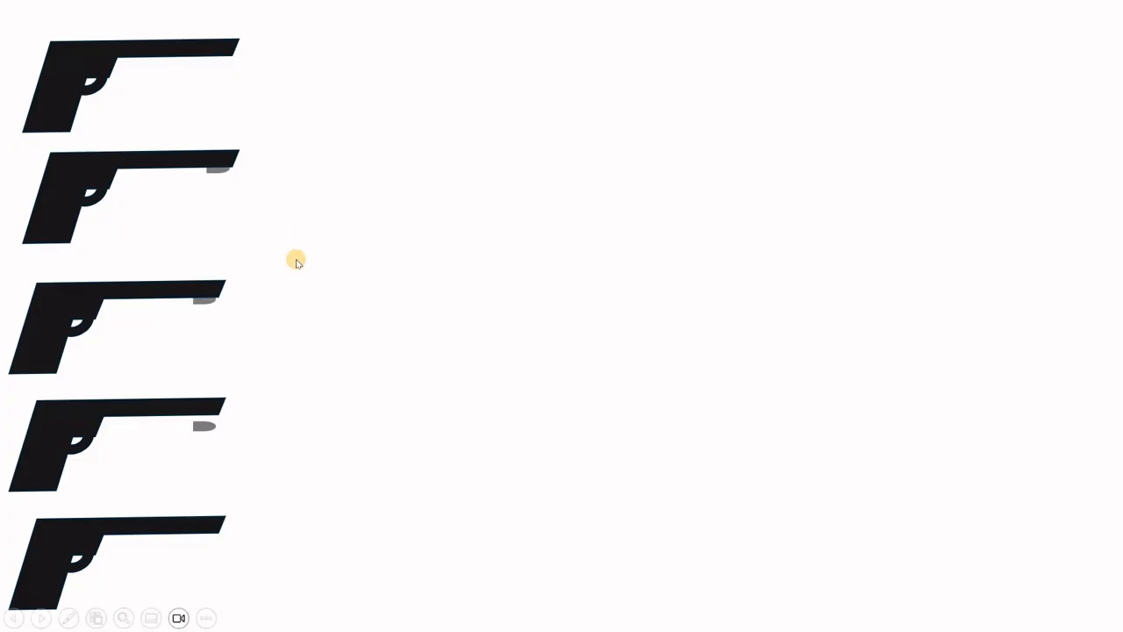
pyautogui.press('Escape')
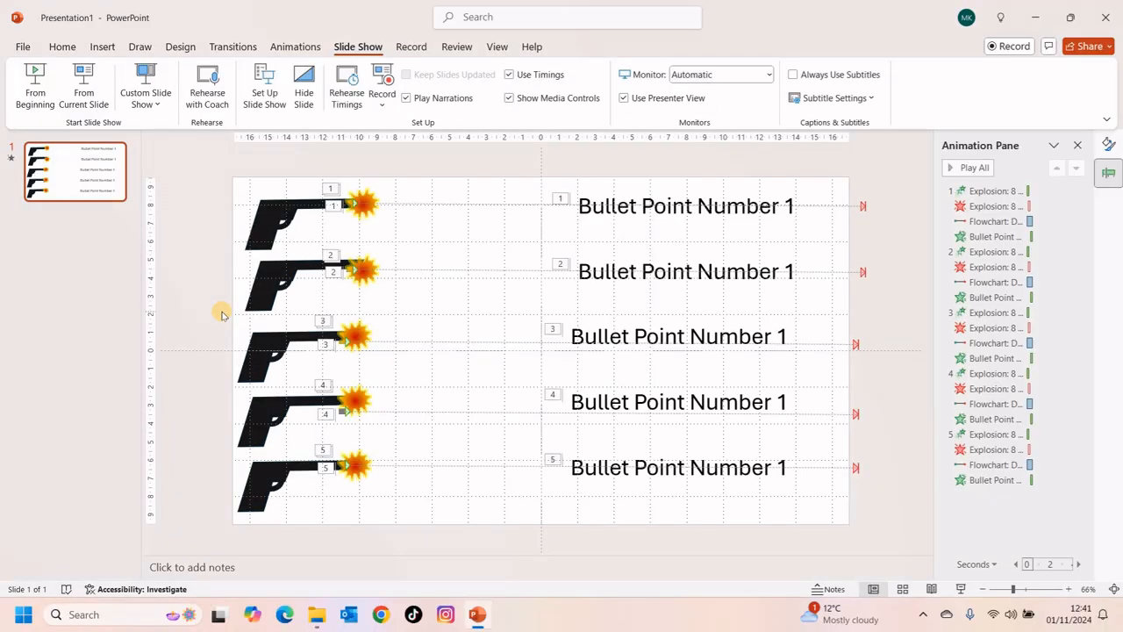
# Move the third bullet up so that it sits hidden behind the third gun's barrel
pyautogui.scroll(4, 353, 303)
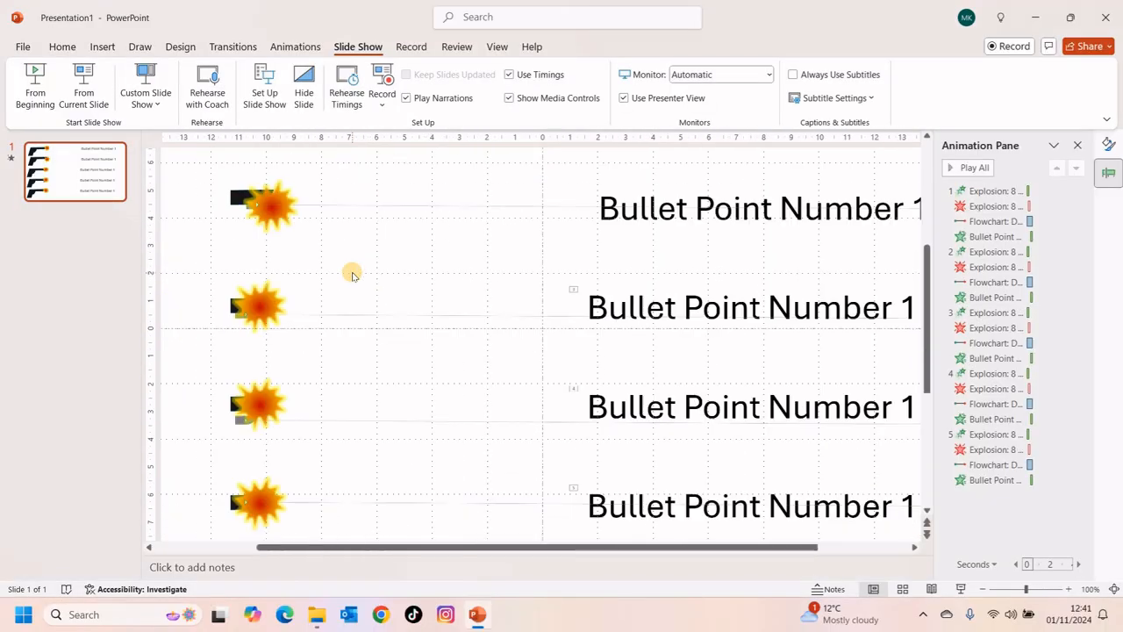
pyautogui.click(244, 320)
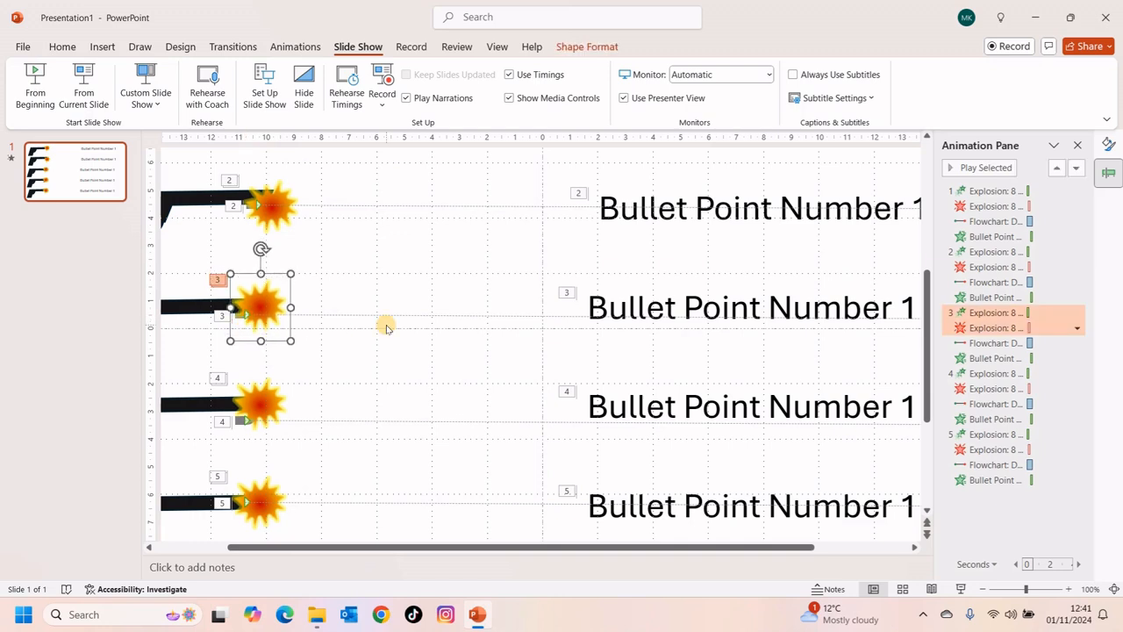
pyautogui.moveTo(191, 252); pyautogui.dragTo(278, 353)
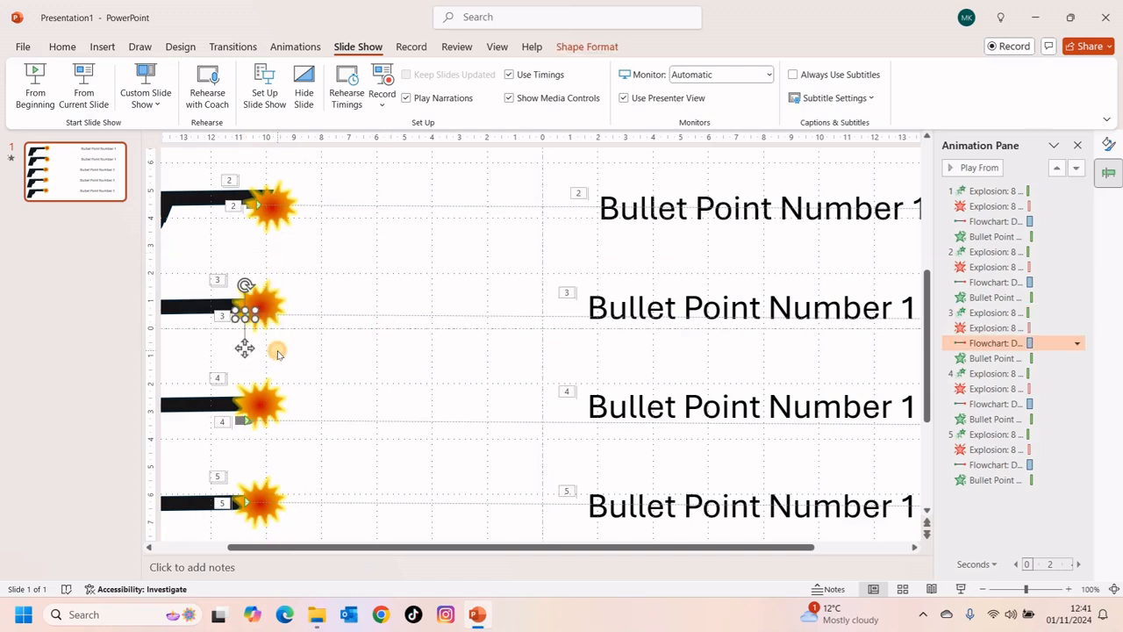
pyautogui.press('Up')
pyautogui.press('Up')
pyautogui.press('Up')
pyautogui.press('Up')
pyautogui.press('Up')
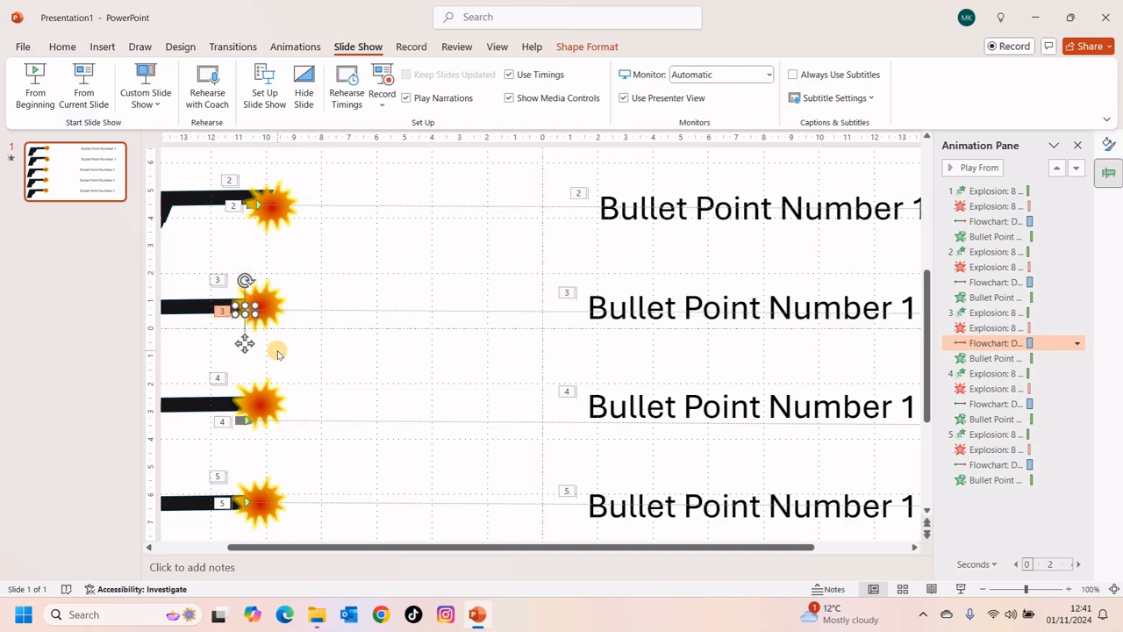
# Move the fourth bullet's motion path up in line with the fourth gun's barrel
pyautogui.click(245, 422)
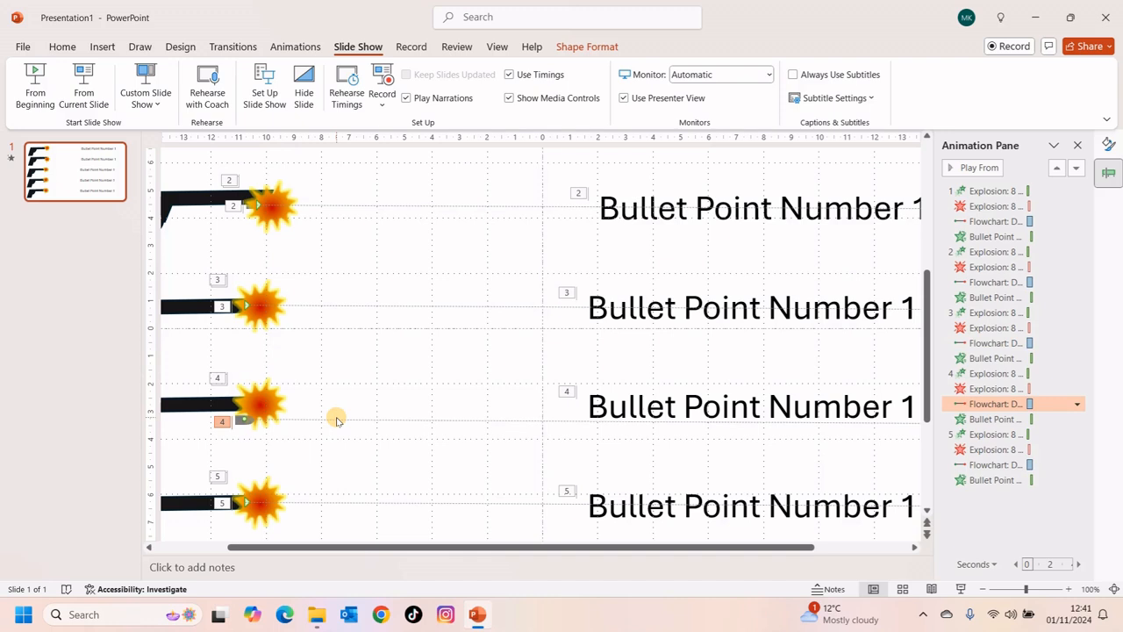
pyautogui.press('Up')
pyautogui.press('Up')
pyautogui.press('Up')
pyautogui.press('Up')
pyautogui.press('Up')
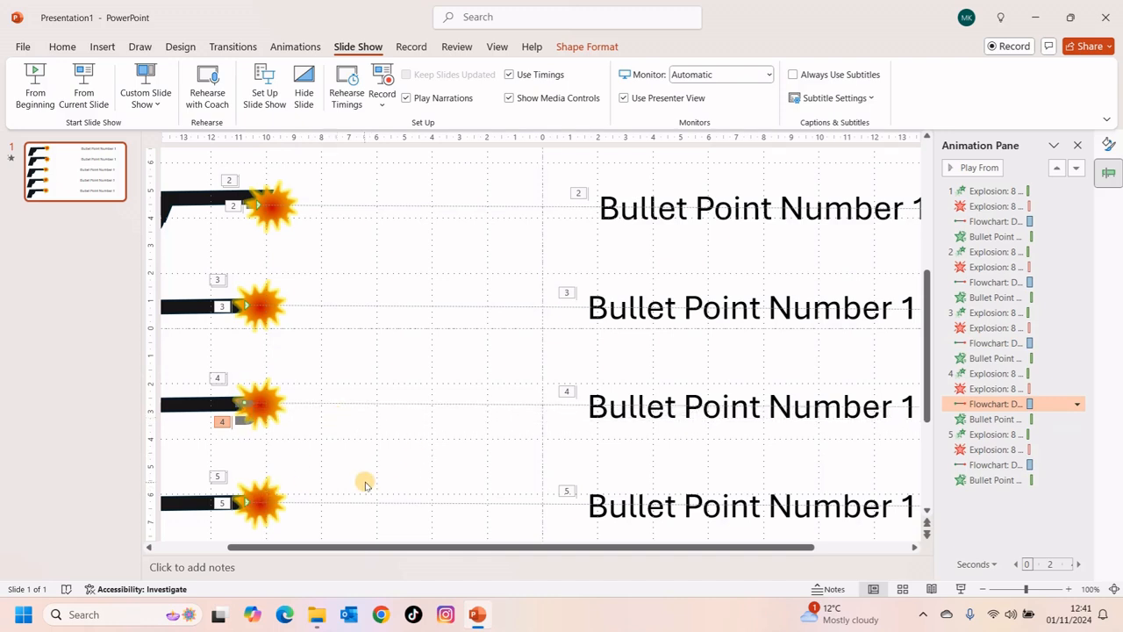
# Play the slide show from the current slide to check which bullets still show below their gun barrels
pyautogui.click(253, 501)
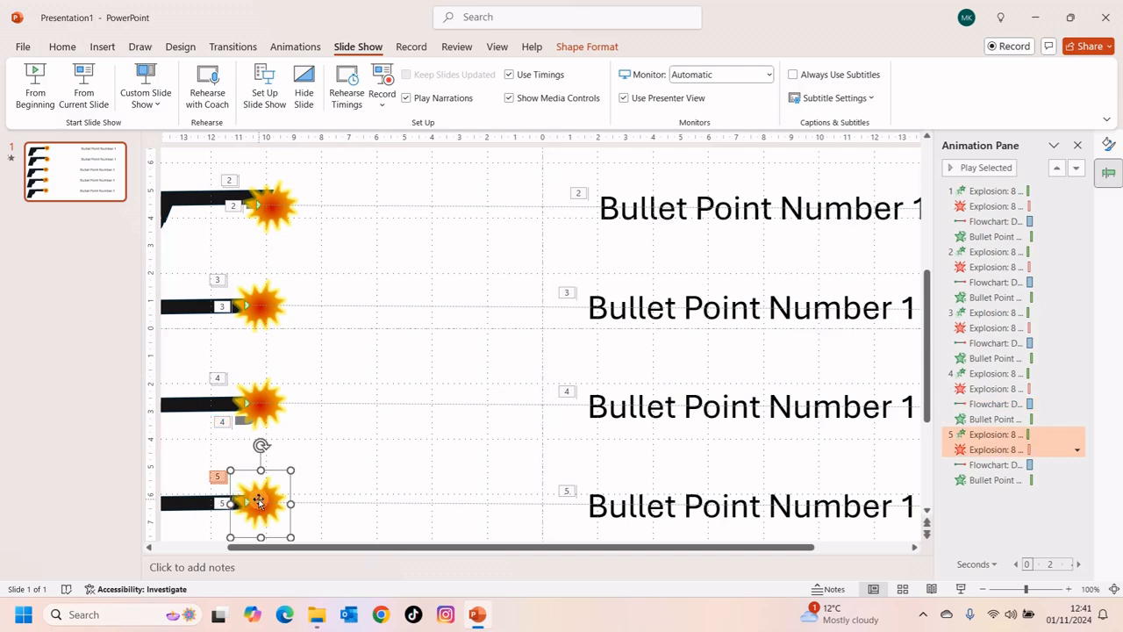
pyautogui.scroll(-3, 278, 331)
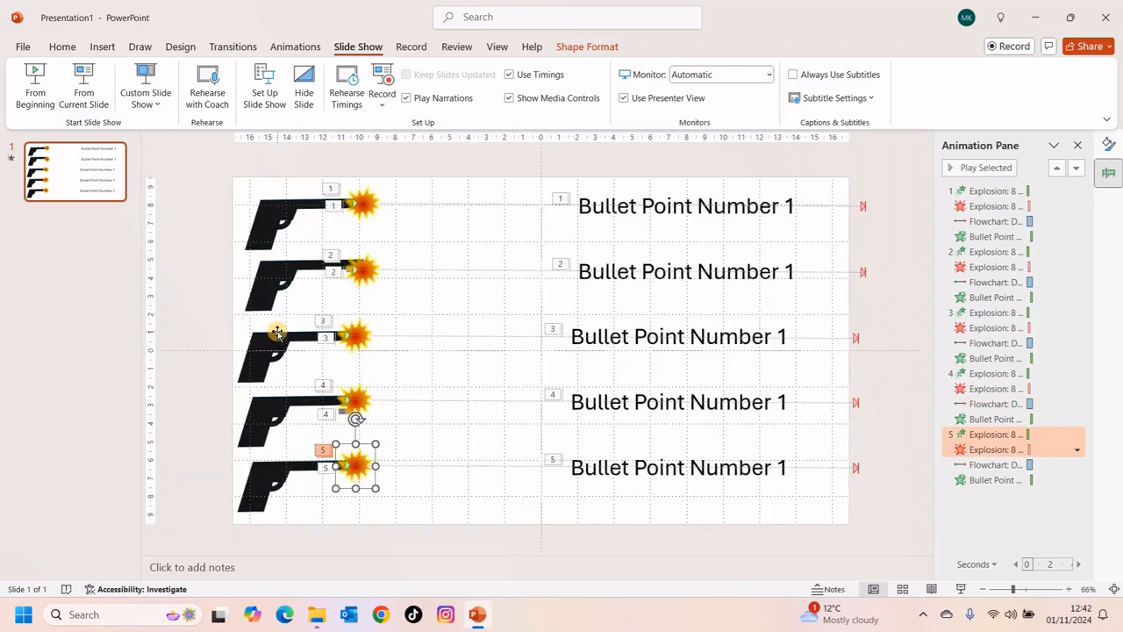
pyautogui.click(84, 86)
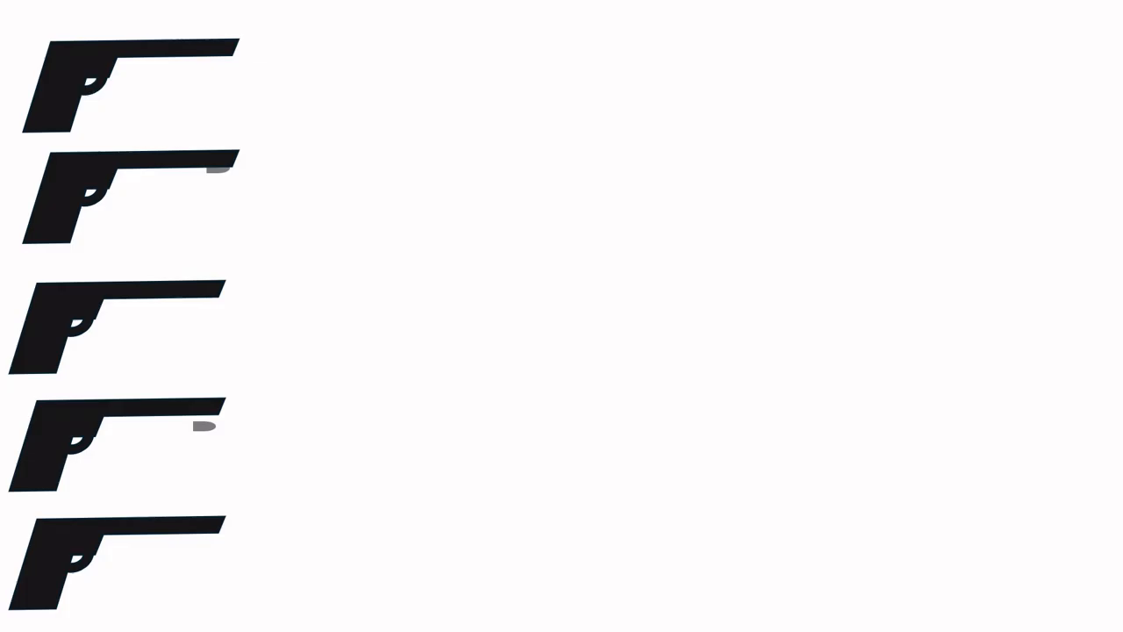
pyautogui.press('Escape')
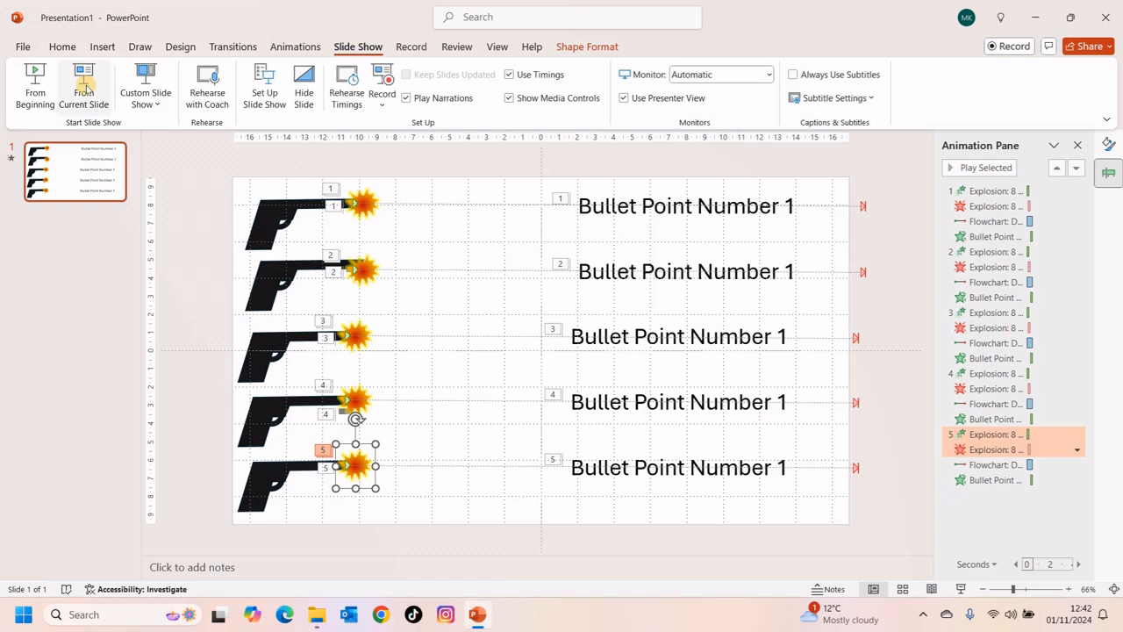
pyautogui.click(394, 256)
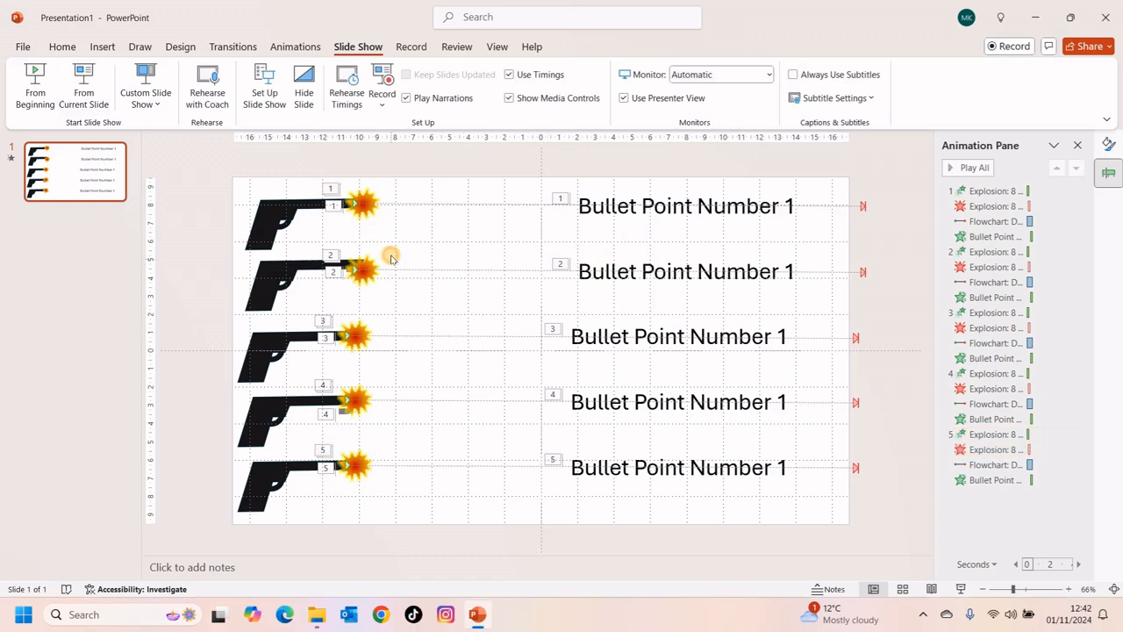
# Move the second gun's explosion up so that it is level with the end of its barrel
pyautogui.click(263, 339)
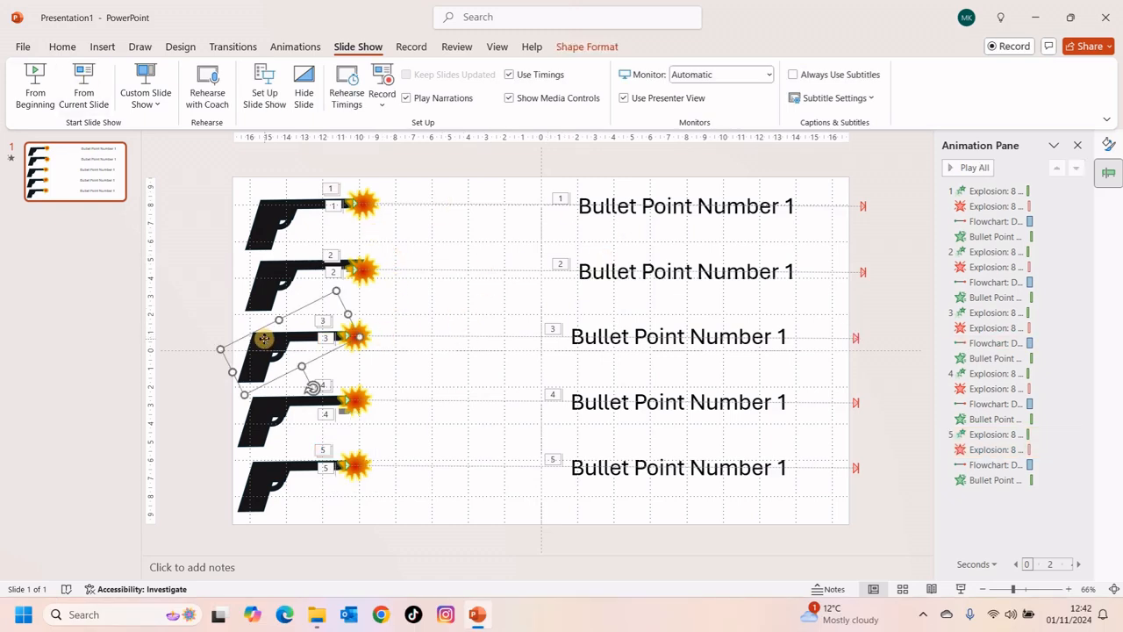
pyautogui.click(354, 271)
pyautogui.press('Up')
pyautogui.press('Up')
pyautogui.press('Up')
pyautogui.press('Up')
pyautogui.press('Up')
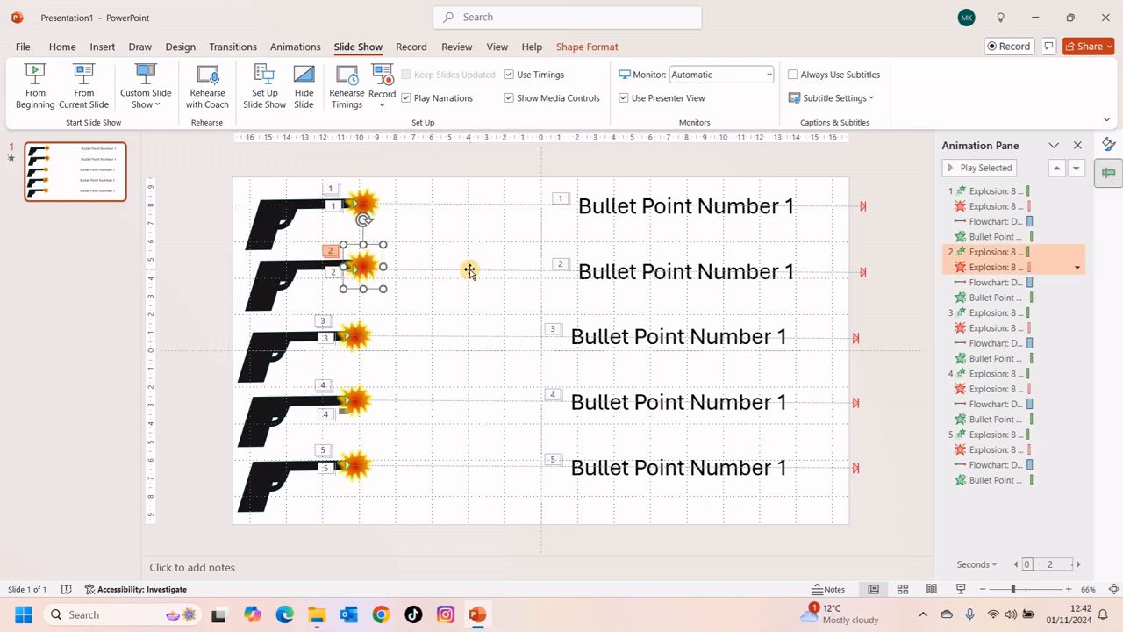
# Move the second bullet's motion path up in line with the second gun's barrel
pyautogui.press('Tab')
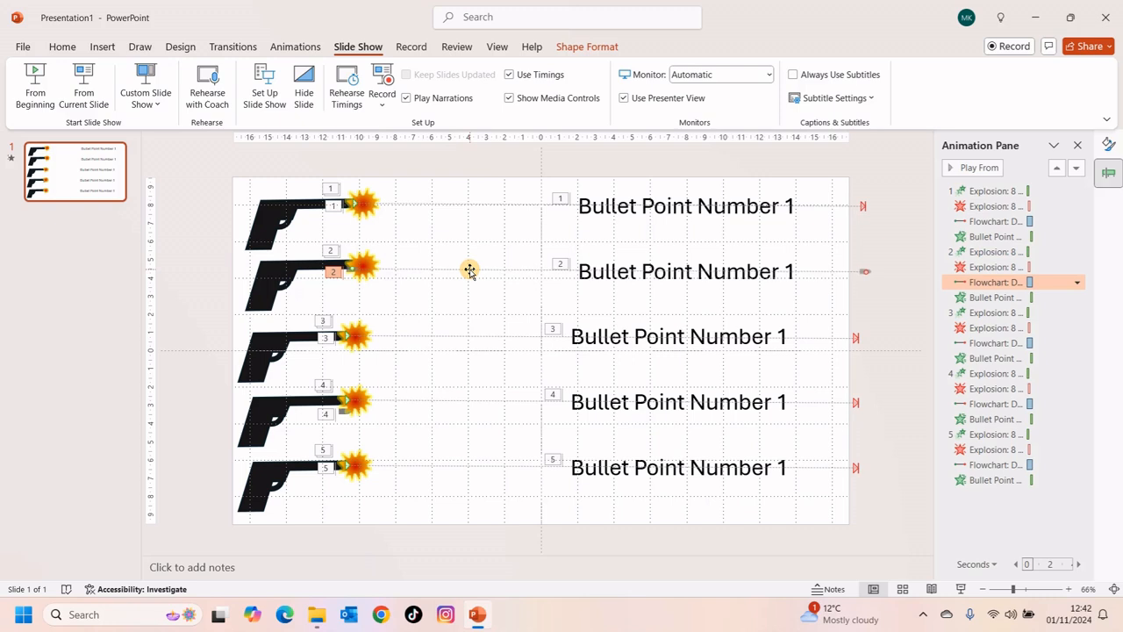
pyautogui.press('Up')
pyautogui.press('Up')
pyautogui.press('Up')
pyautogui.press('Up')
pyautogui.press('Up')
pyautogui.press('Up')
pyautogui.press('Up')
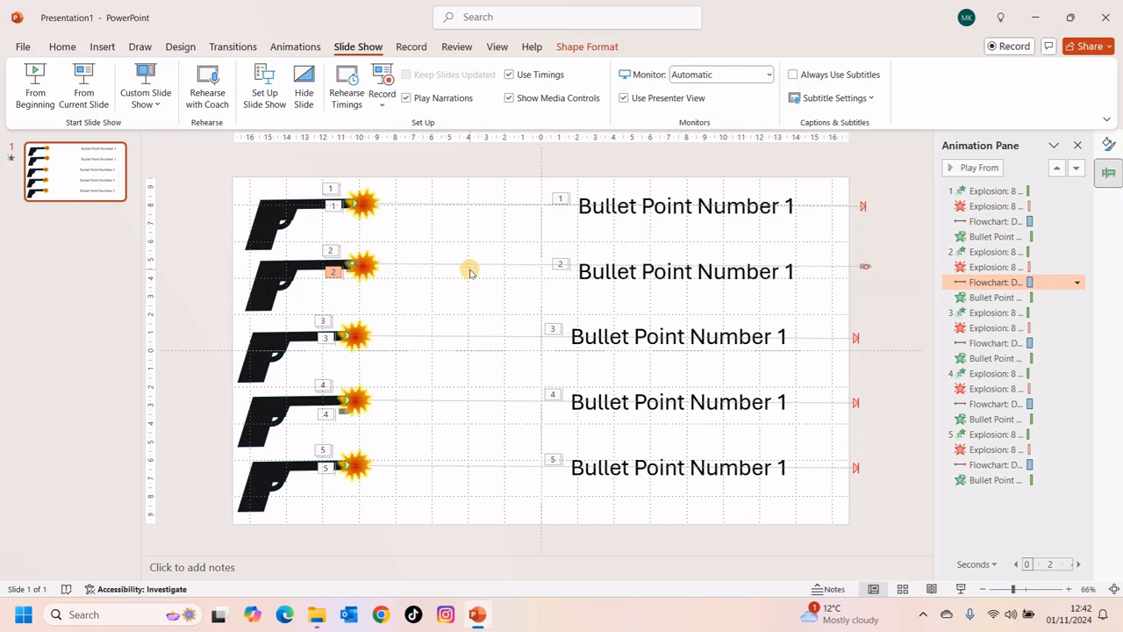
# Move the fourth bullet up onto its gun barrel and reposition its motion path's start point at the bullet's centre
pyautogui.click(337, 415)
pyautogui.keyDown('ctrl'); pyautogui.scroll(5, 354, 402); pyautogui.keyUp('ctrl')
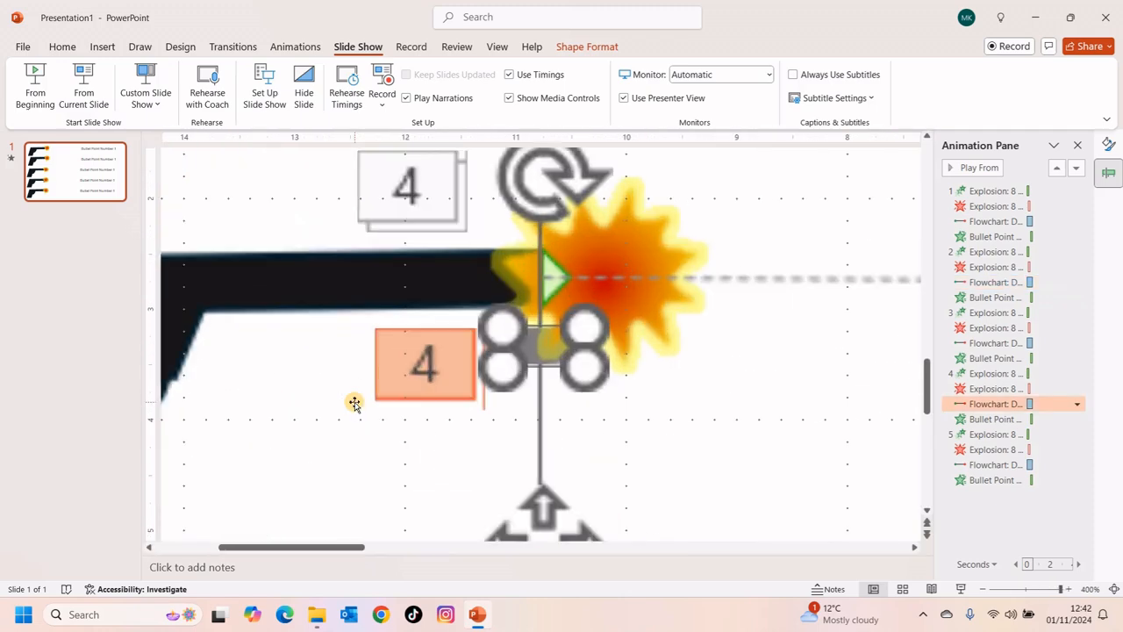
pyautogui.press('Up')
pyautogui.press('Up')
pyautogui.press('Up')
pyautogui.press('Up')
pyautogui.press('Up')
pyautogui.press('Up')
pyautogui.press('Up')
pyautogui.press('Up')
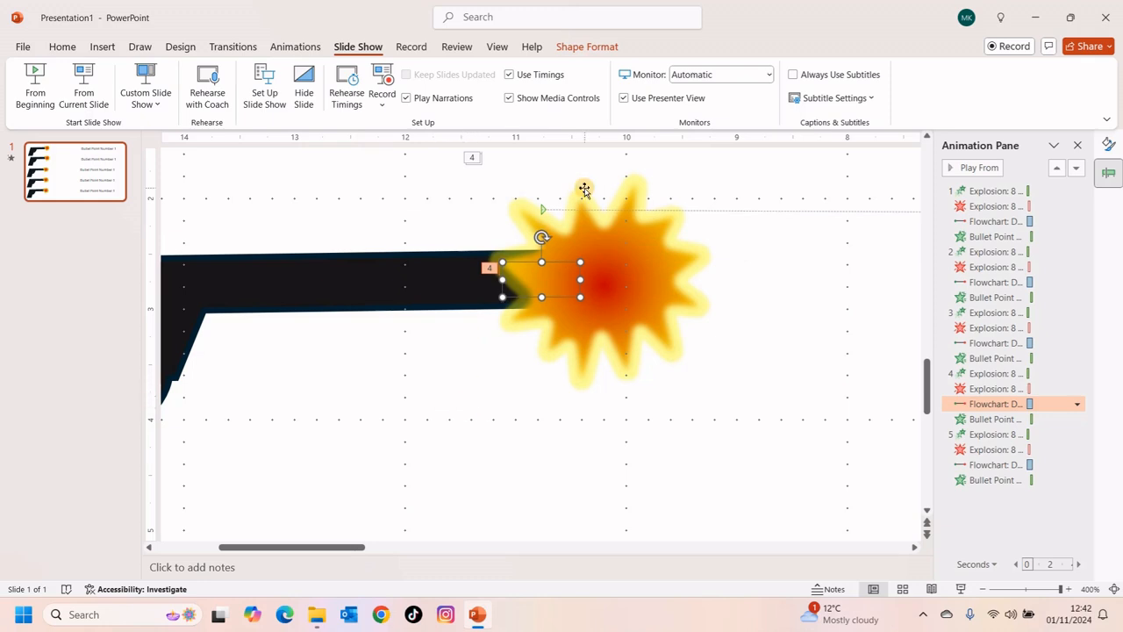
pyautogui.click(562, 211)
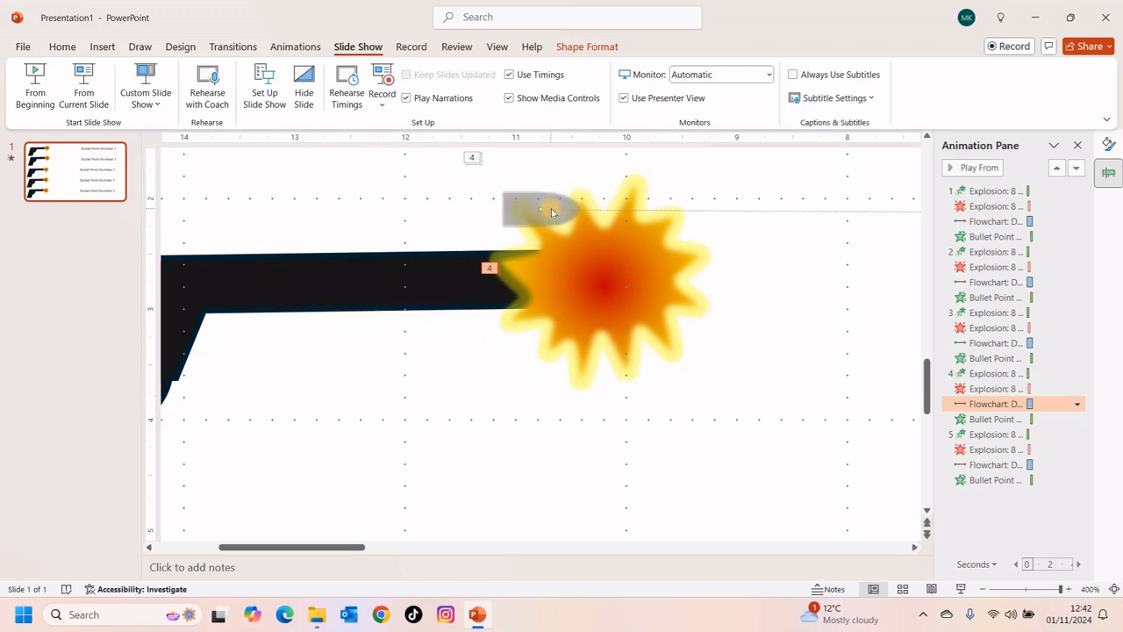
pyautogui.moveTo(543, 208); pyautogui.dragTo(541, 281)
# Inspect the fourth bullet's motion path and play the slide show from the current slide to check the bullets are hidden
pyautogui.keyDown('ctrl'); pyautogui.scroll(-5, 569, 279); pyautogui.keyUp('ctrl')
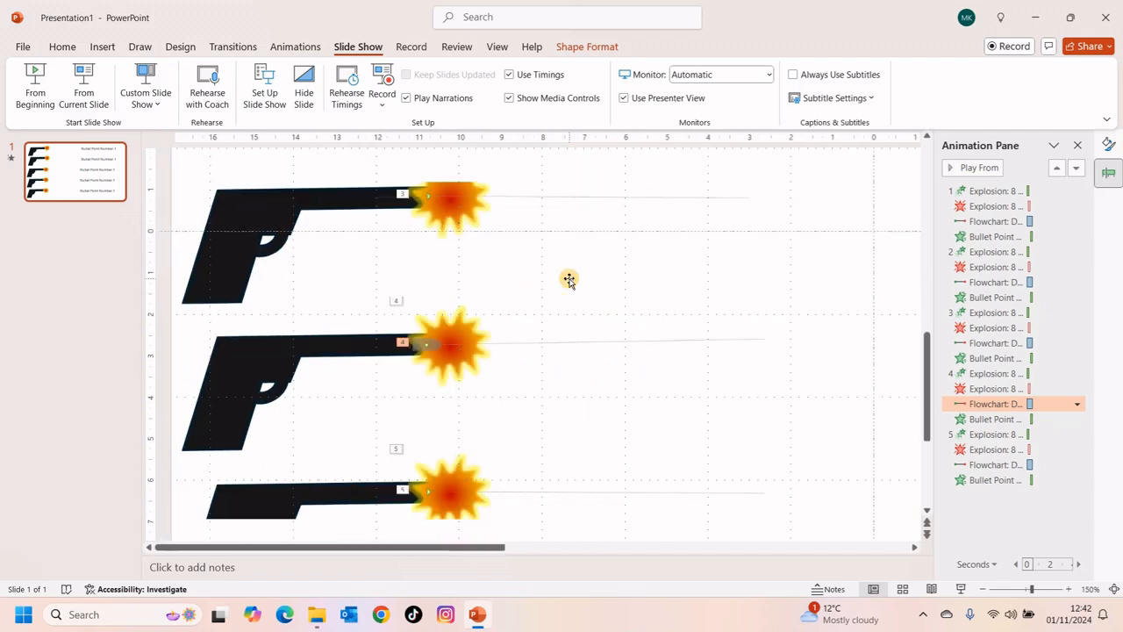
pyautogui.scroll(5, 427, 486)
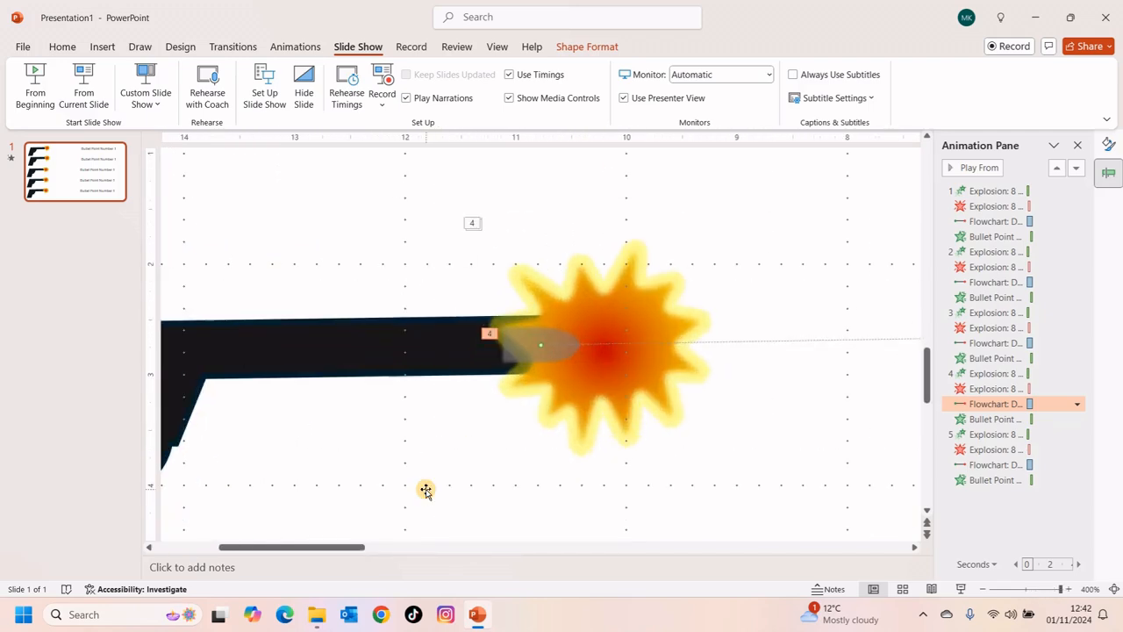
pyautogui.click(84, 83)
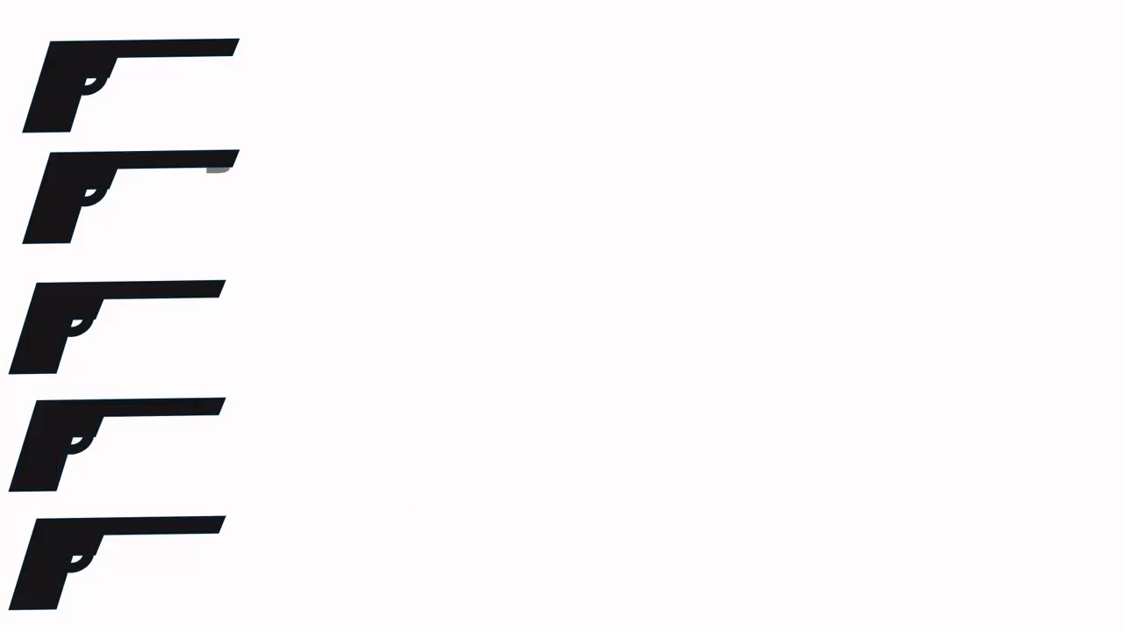
pyautogui.press('Escape')
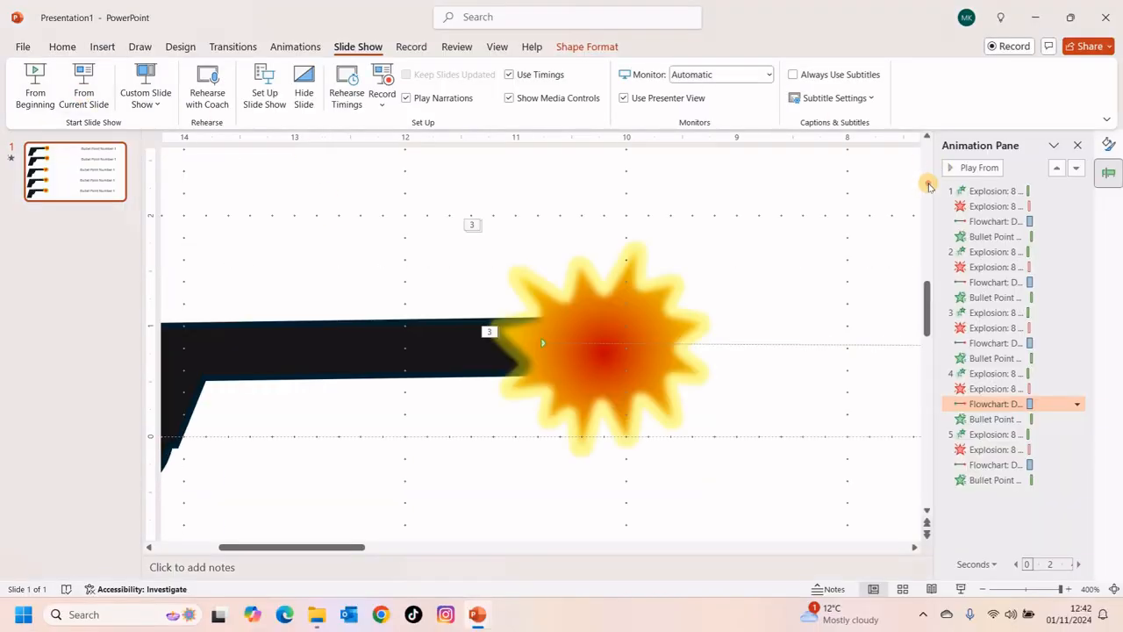
# Move the second bullet up so that it sits at the end of the second gun's barrel
pyautogui.click(927, 184)
pyautogui.click(555, 353)
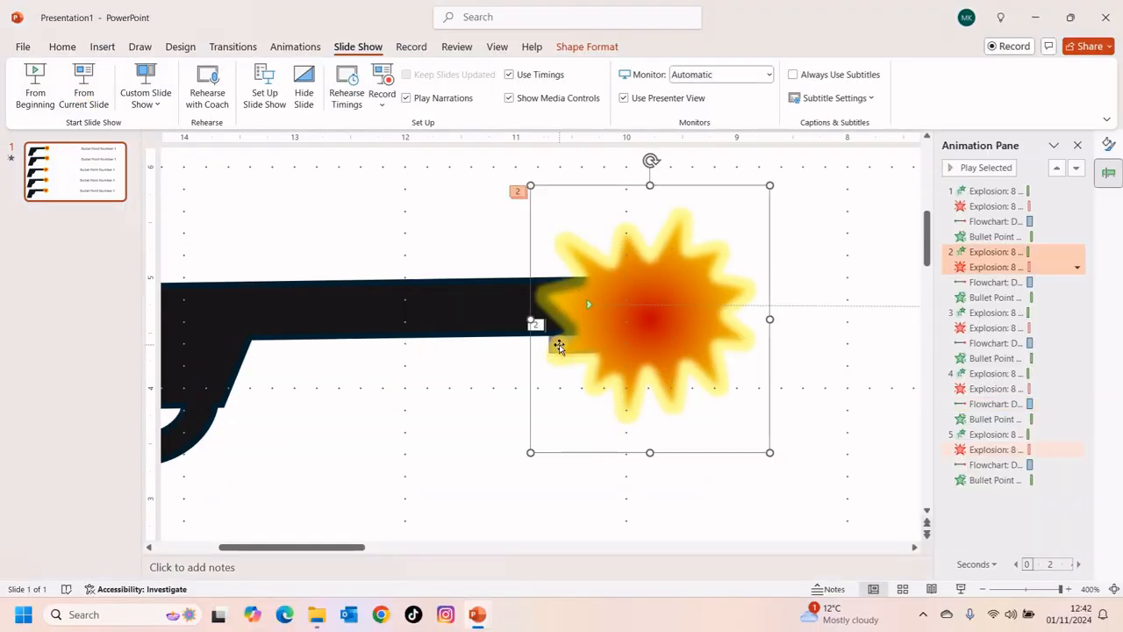
pyautogui.moveTo(444, 394); pyautogui.dragTo(733, 272)
pyautogui.press('Up')
pyautogui.press('Up')
pyautogui.press('Up')
pyautogui.press('Up')
pyautogui.press('Up')
pyautogui.press('Up')
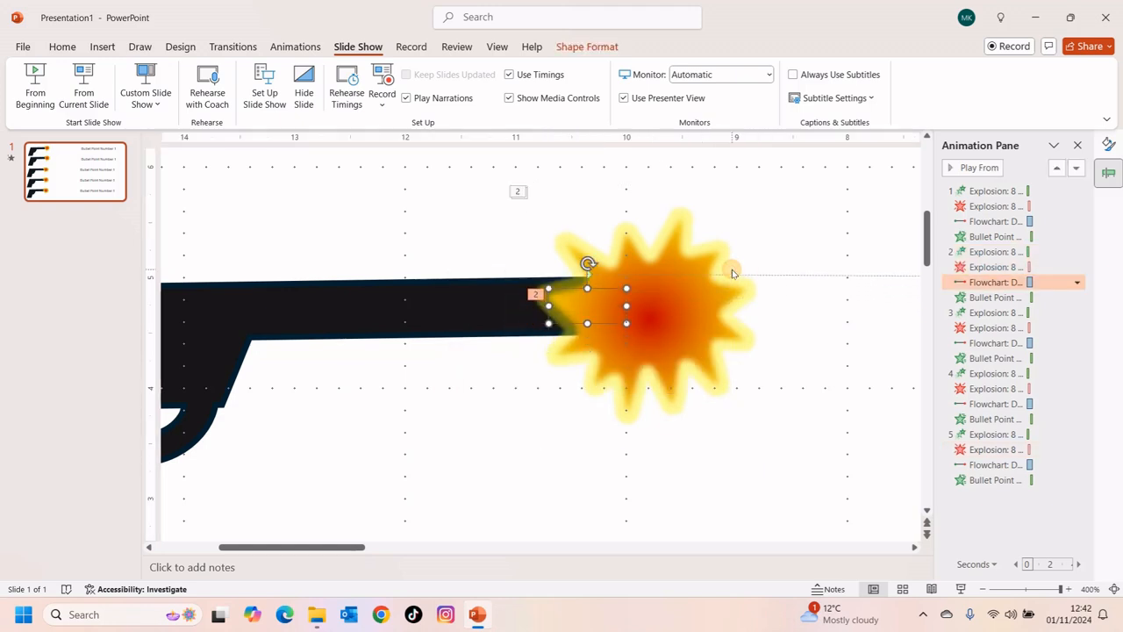
# Reposition the second motion path's start point at its bullet's centre, and play the slide show from the current slide through the gun shots
pyautogui.moveTo(588, 289)
pyautogui.mouseDown()
pyautogui.moveTo(587, 273)
pyautogui.moveTo(585, 309)
pyautogui.mouseUp()
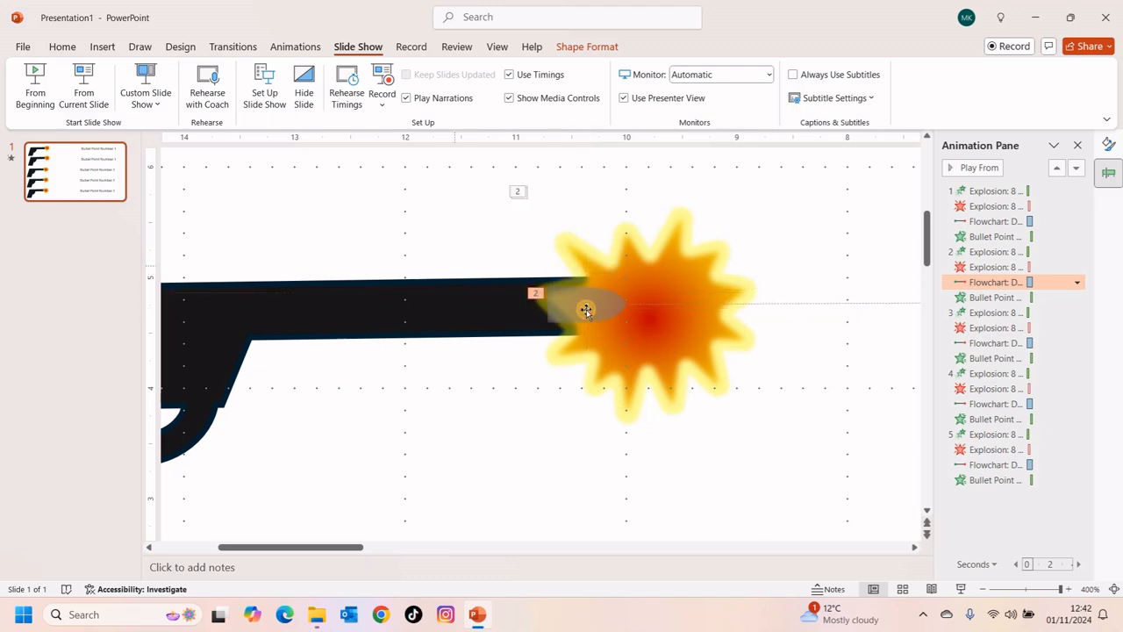
pyautogui.click(85, 84)
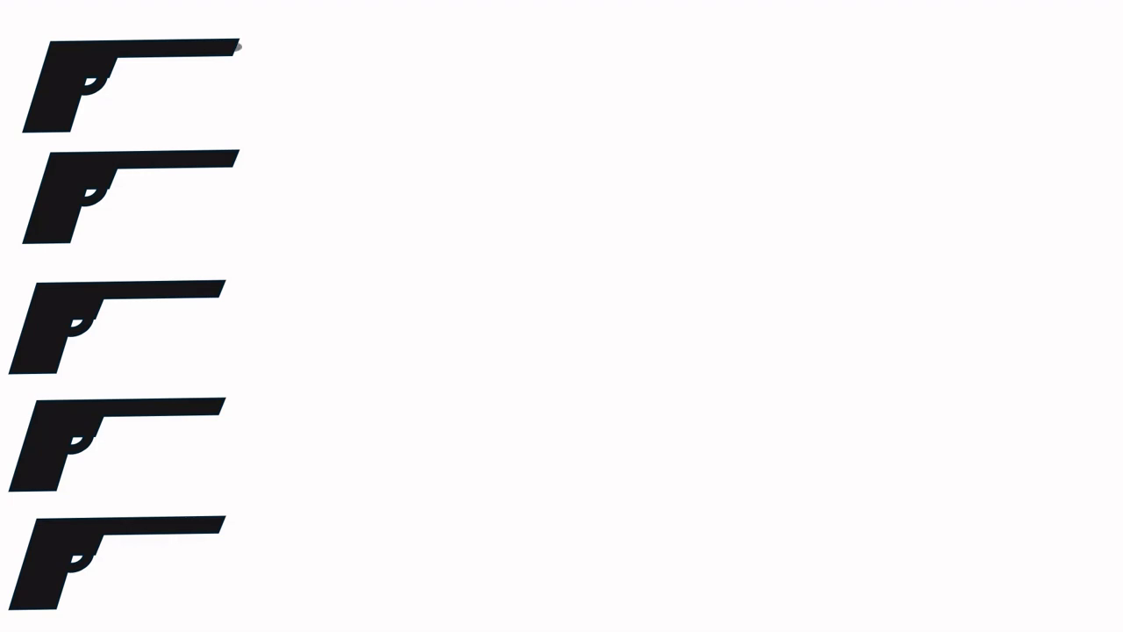
pyautogui.press('Right')
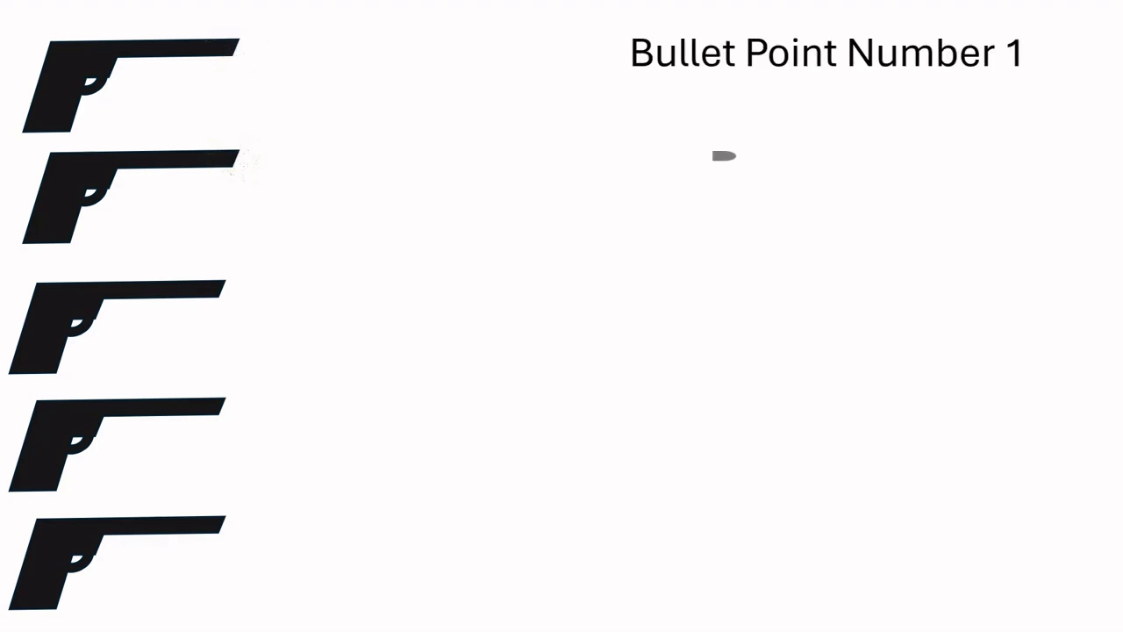
pyautogui.press('Left')
pyautogui.press('Right')
pyautogui.press('Right')
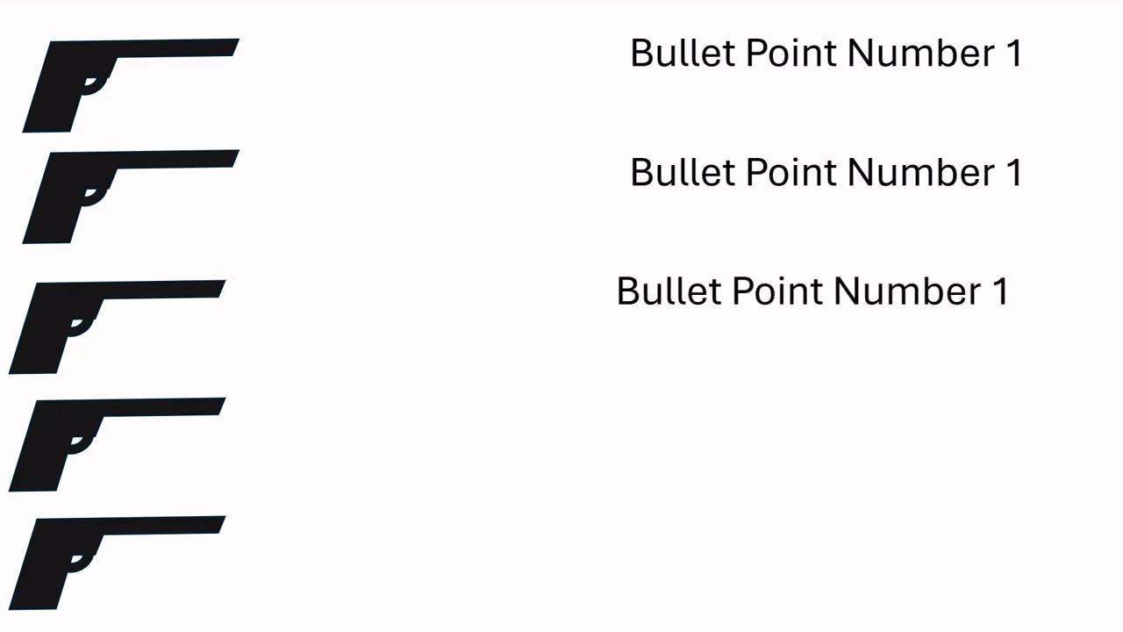
pyautogui.press('Right')
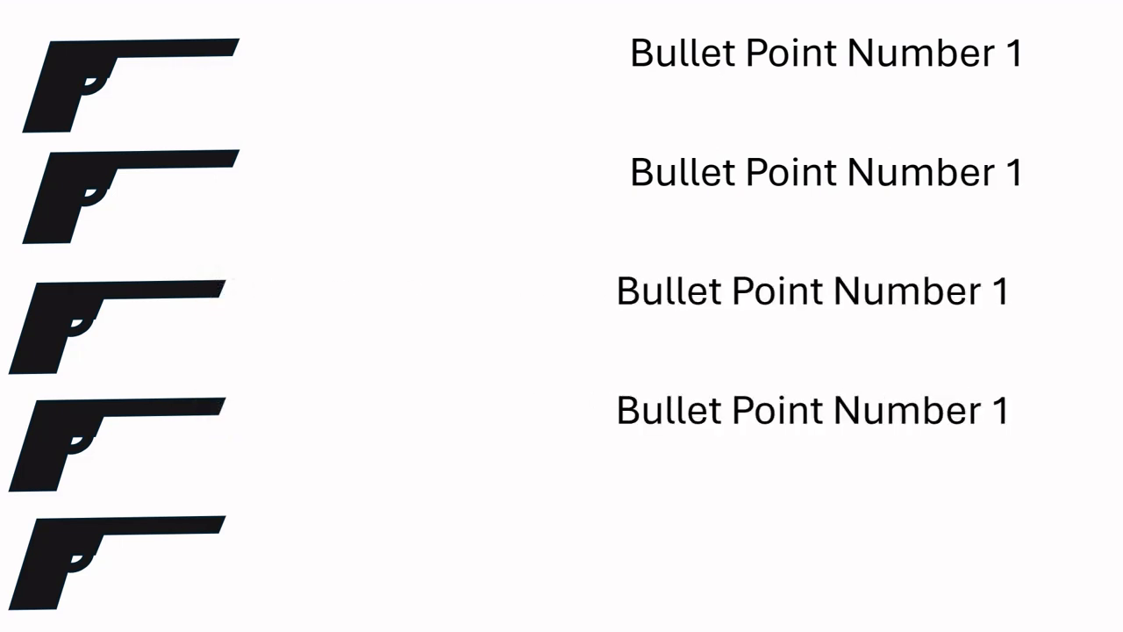
pyautogui.press('Right')
pyautogui.press('Escape')
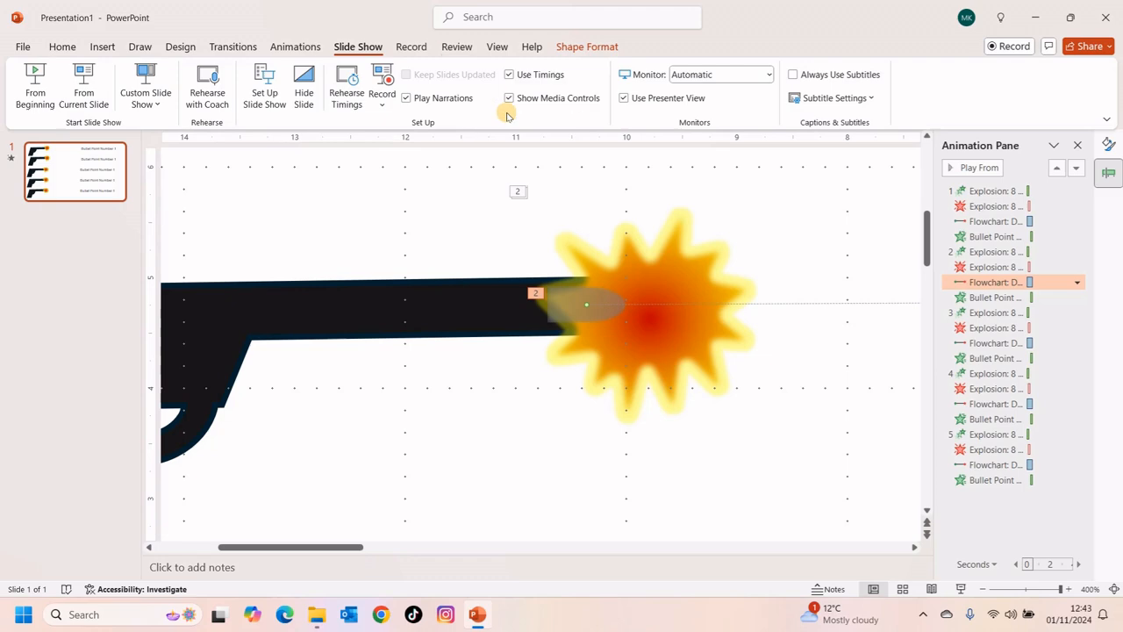
# Move the second gun with its muzzle flash and bullet down slightly to even out the spacing between the guns
pyautogui.scroll(-5, 666, 230)
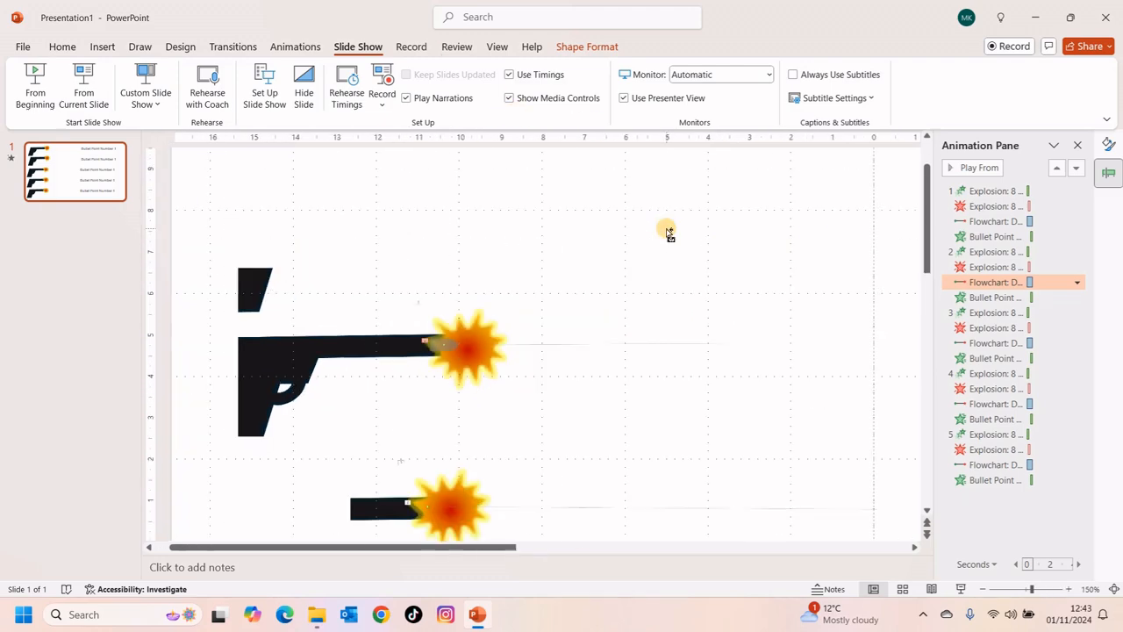
pyautogui.scroll(-3, 667, 228)
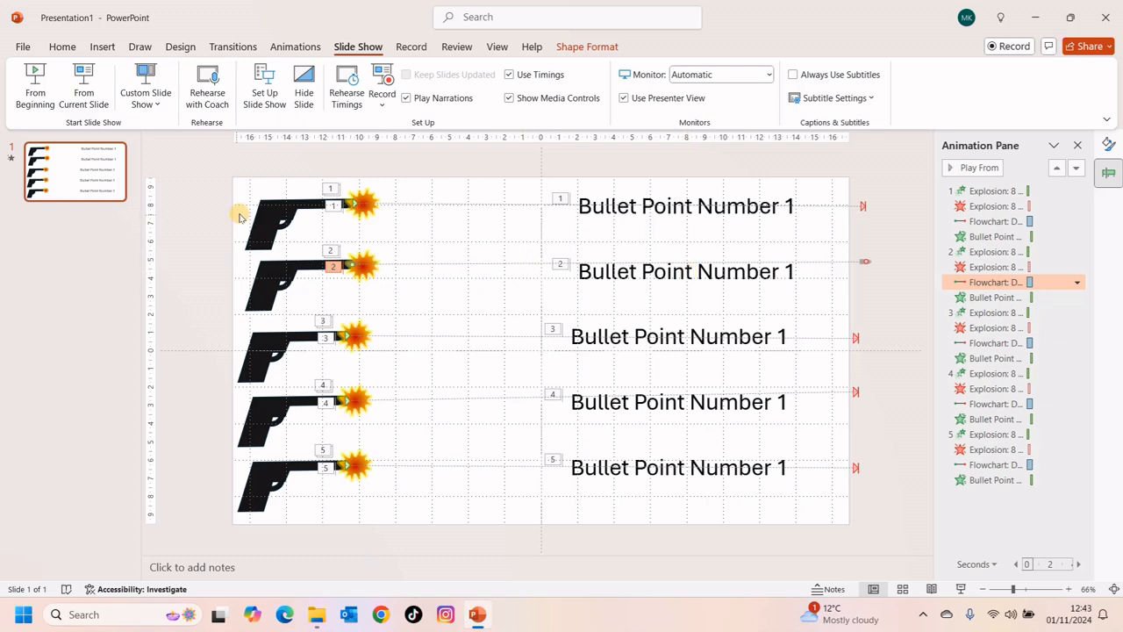
pyautogui.moveTo(201, 212); pyautogui.dragTo(445, 354)
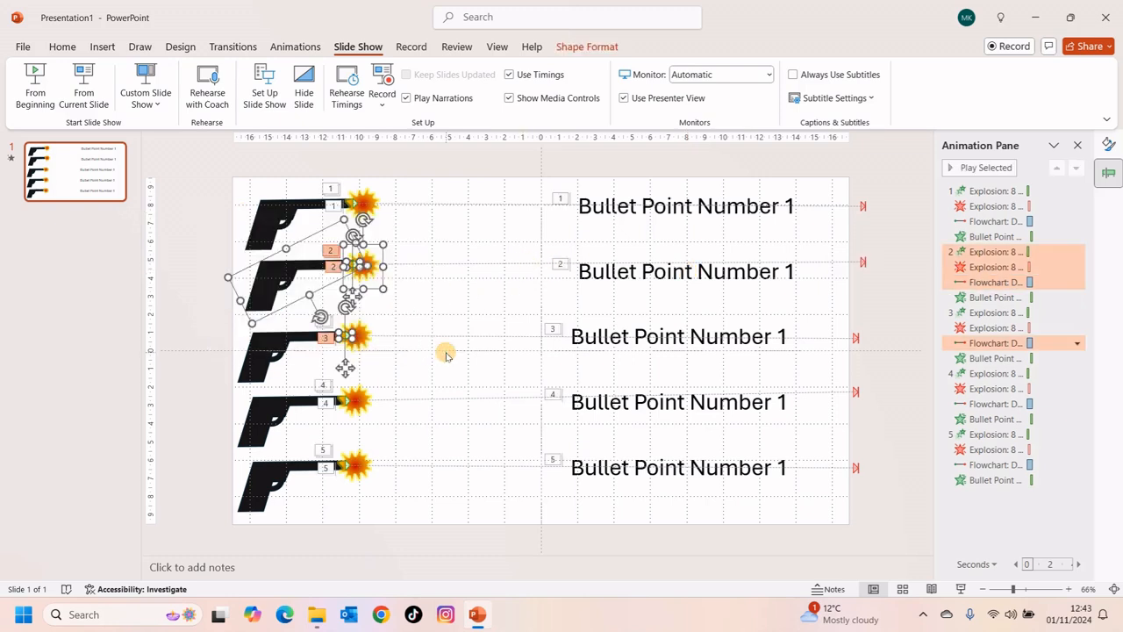
pyautogui.press('Down')
pyautogui.press('Down')
pyautogui.press('Down')
pyautogui.press('Down')
pyautogui.press('Down')
pyautogui.press('Down')
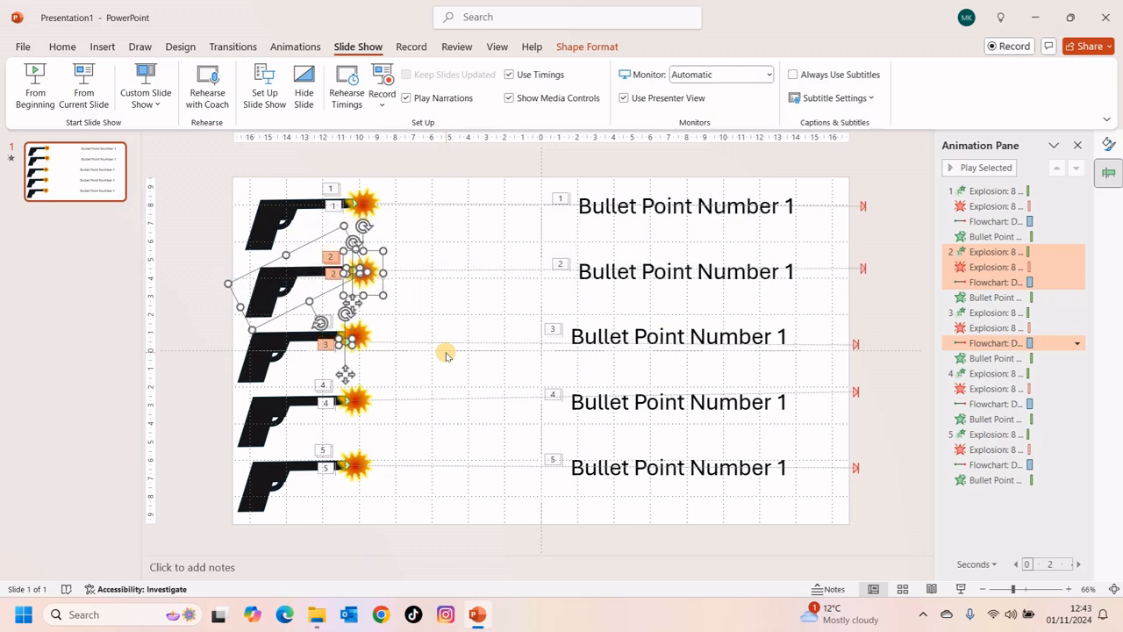
pyautogui.click(217, 368)
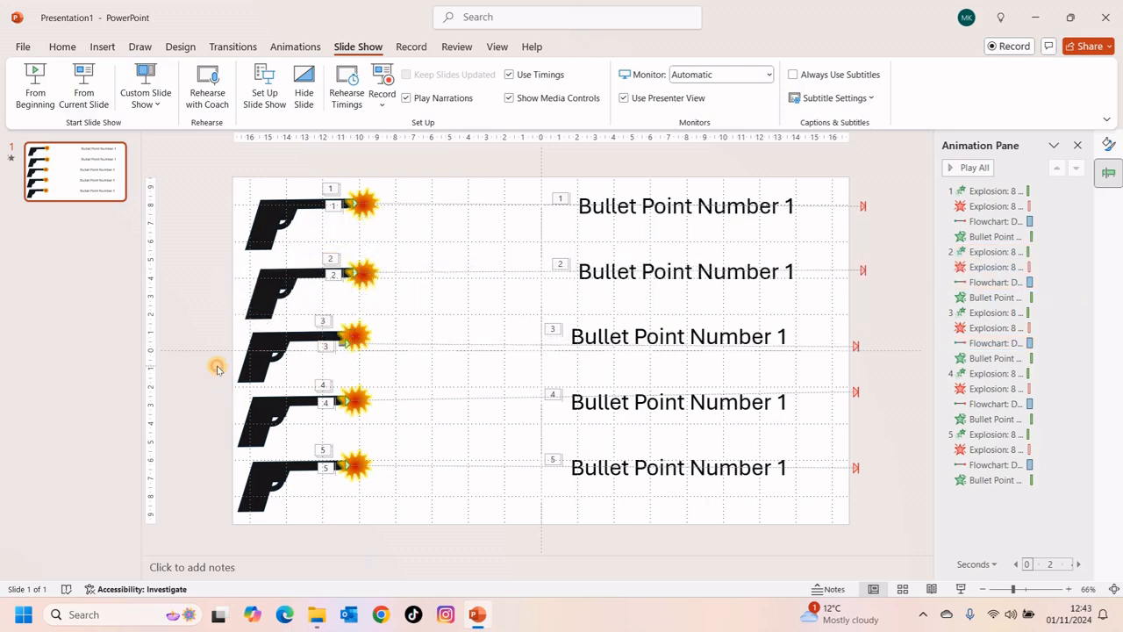
# Move the third bullet up onto its gun barrel and reposition its motion path's start point at the bullet's centre
pyautogui.click(510, 346)
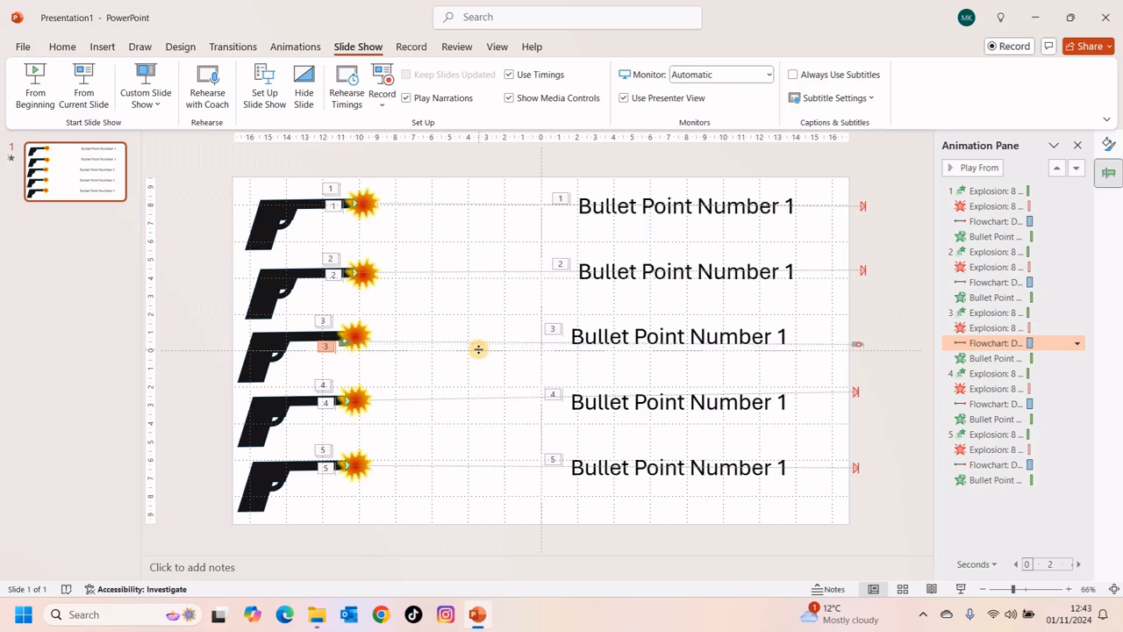
pyautogui.click(341, 345)
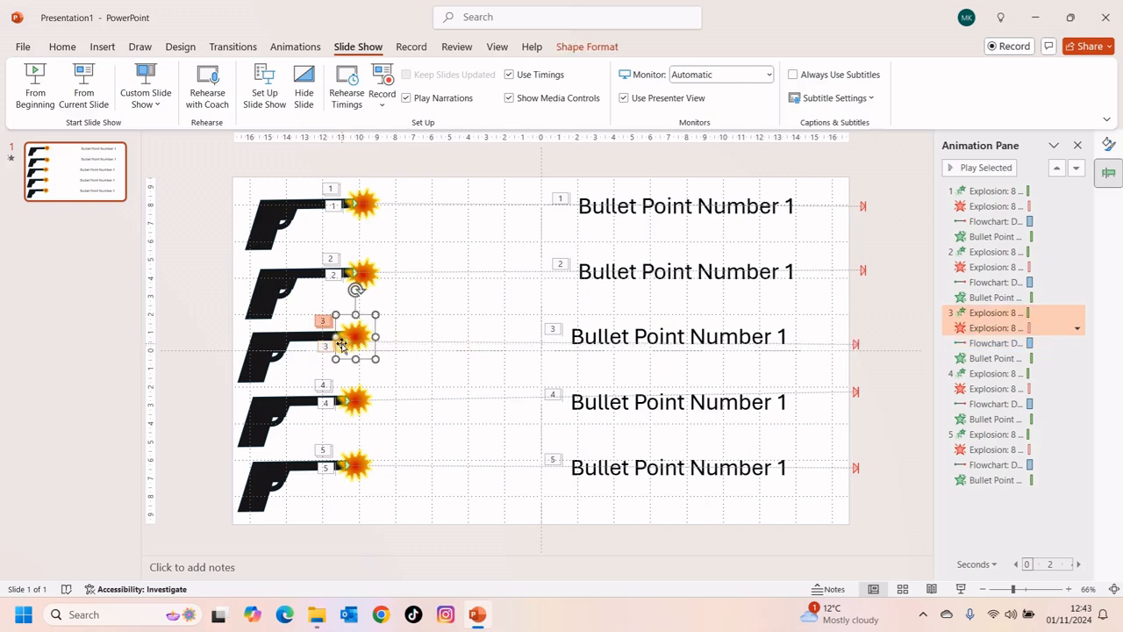
pyautogui.scroll(10, 342, 346)
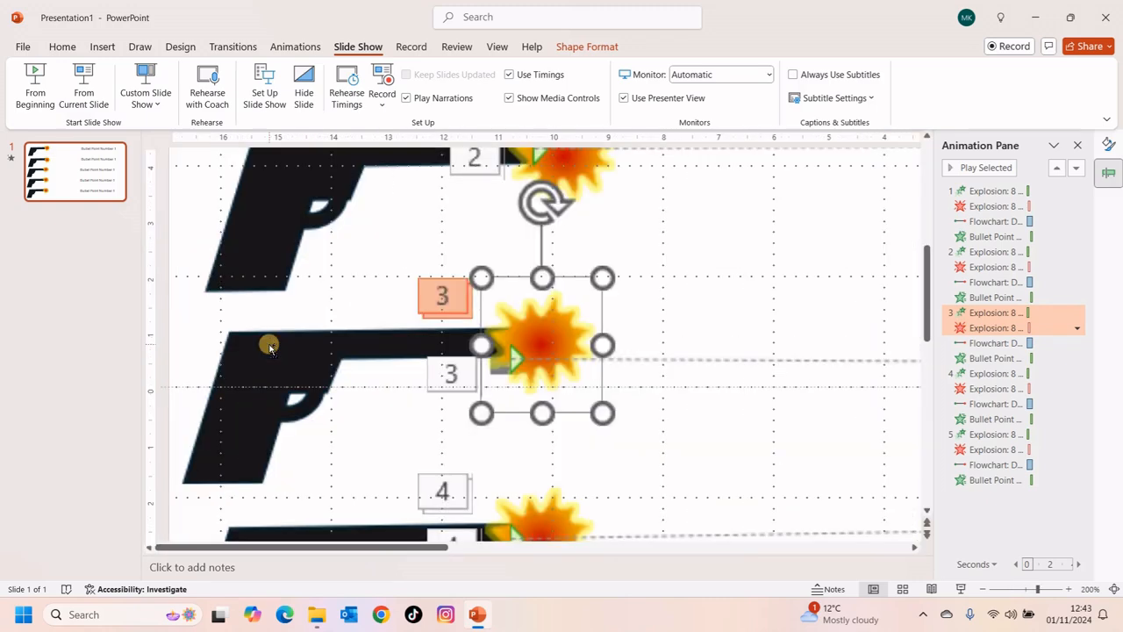
pyautogui.click(449, 398)
pyautogui.press('Up')
pyautogui.press('Up')
pyautogui.press('Up')
pyautogui.press('Up')
pyautogui.press('Up')
pyautogui.press('Up')
pyautogui.press('Up')
pyautogui.press('Up')
pyautogui.press('Up')
pyautogui.press('Up')
pyautogui.press('Up')
pyautogui.press('Up')
pyautogui.press('Up')
pyautogui.press('Up')
pyautogui.press('Up')
pyautogui.press('Up')
pyautogui.press('Up')
pyautogui.press('Up')
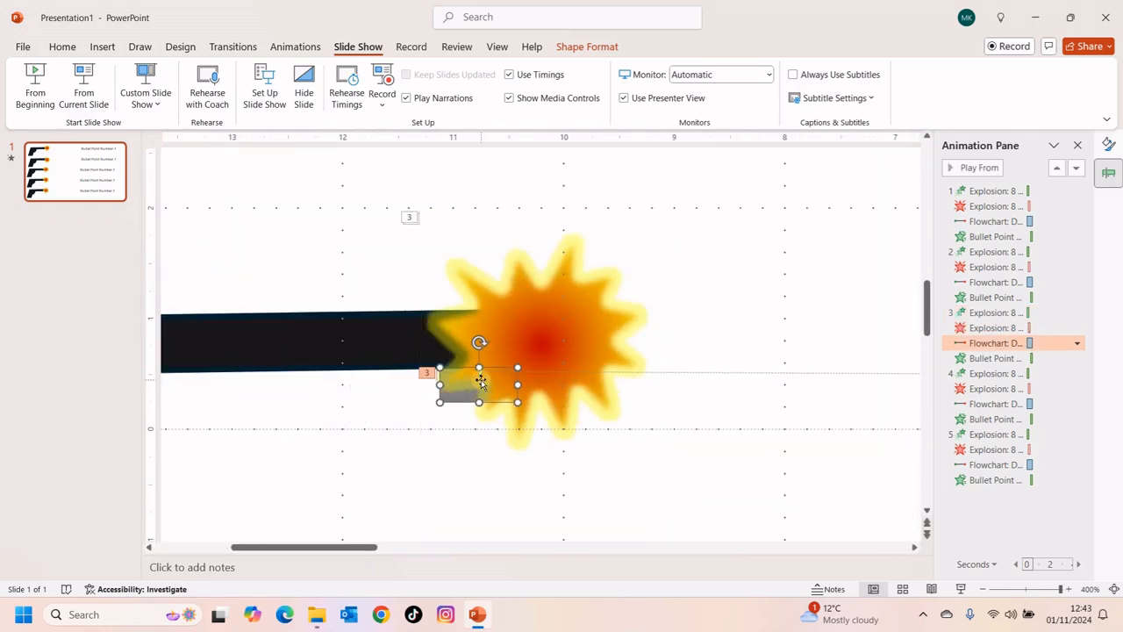
pyautogui.press('Up')
pyautogui.press('Up')
pyautogui.press('Up')
pyautogui.press('Up')
pyautogui.press('Up')
pyautogui.press('Up')
pyautogui.press('Up')
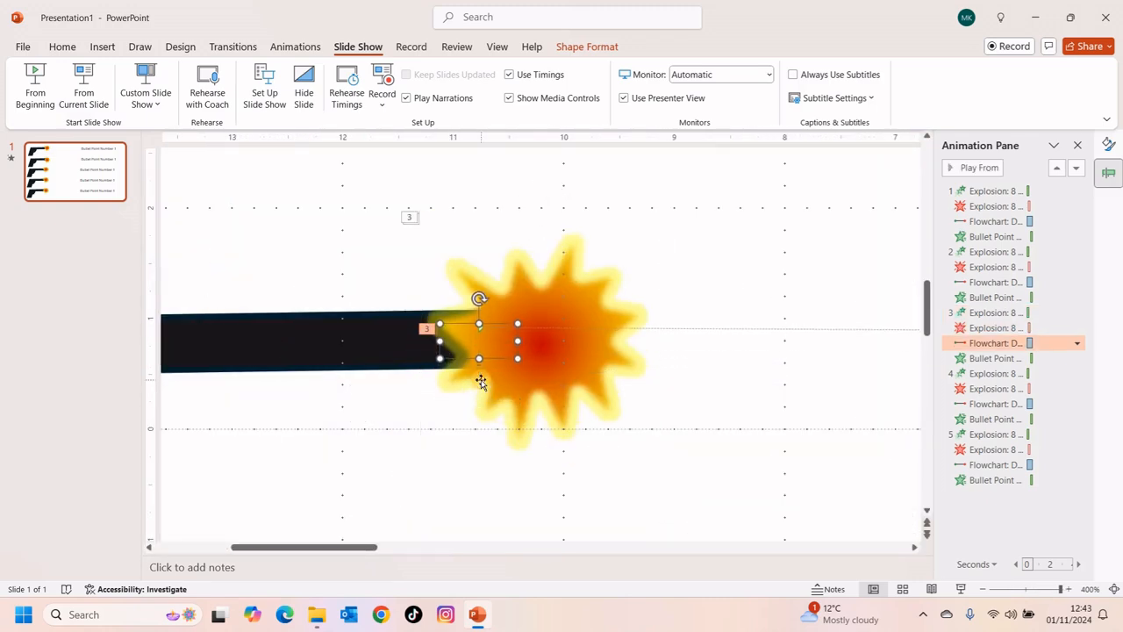
pyautogui.moveTo(541, 329); pyautogui.dragTo(477, 339)
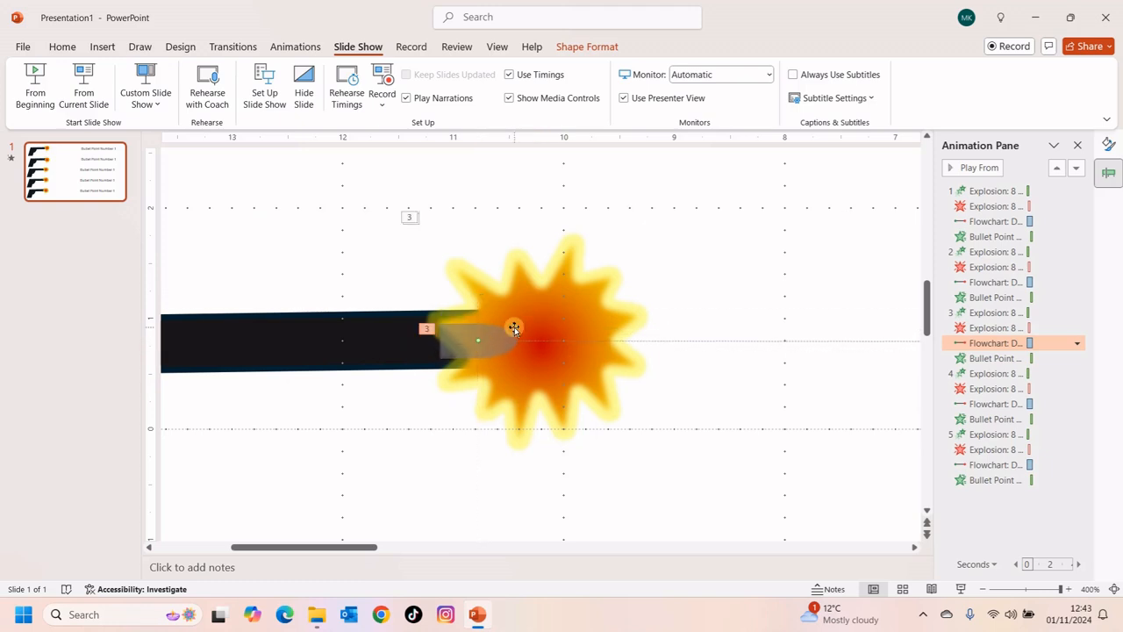
# Lower the end point of the fourth bullet's motion path to level the path, and play the slide show from the current slide
pyautogui.scroll(-8, 514, 325)
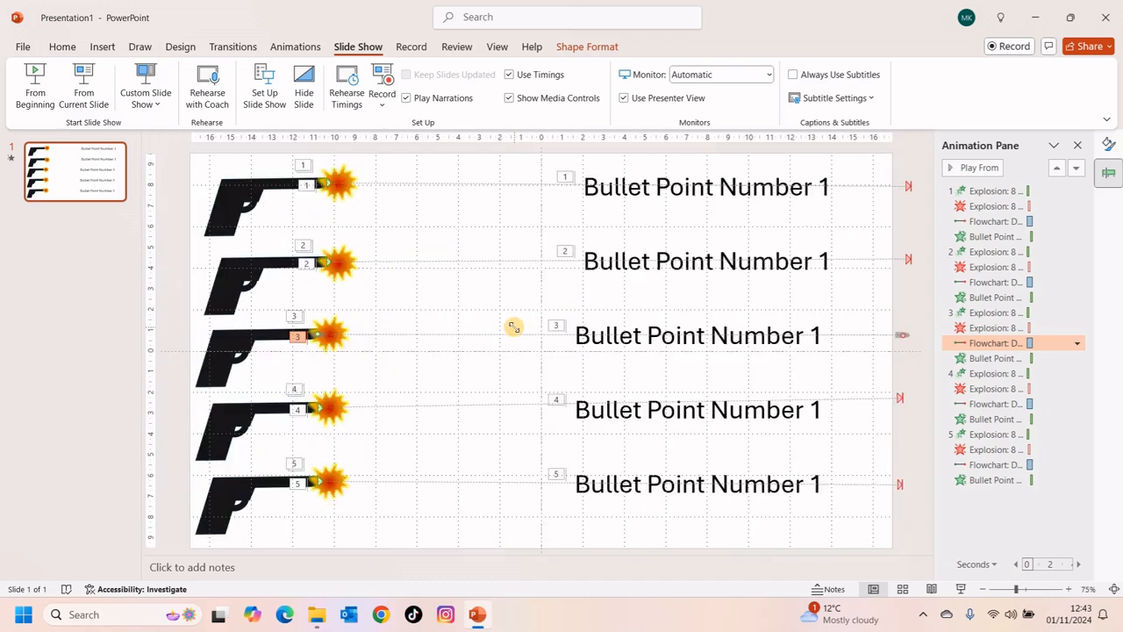
pyautogui.click(901, 402)
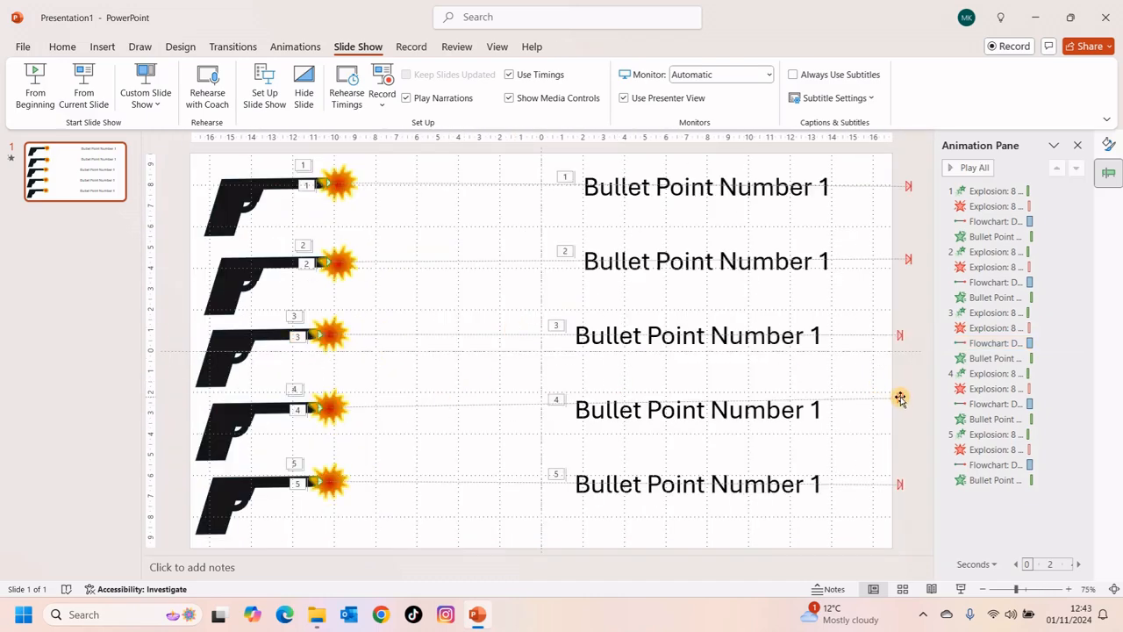
pyautogui.click(901, 399)
pyautogui.moveTo(901, 400); pyautogui.dragTo(902, 411)
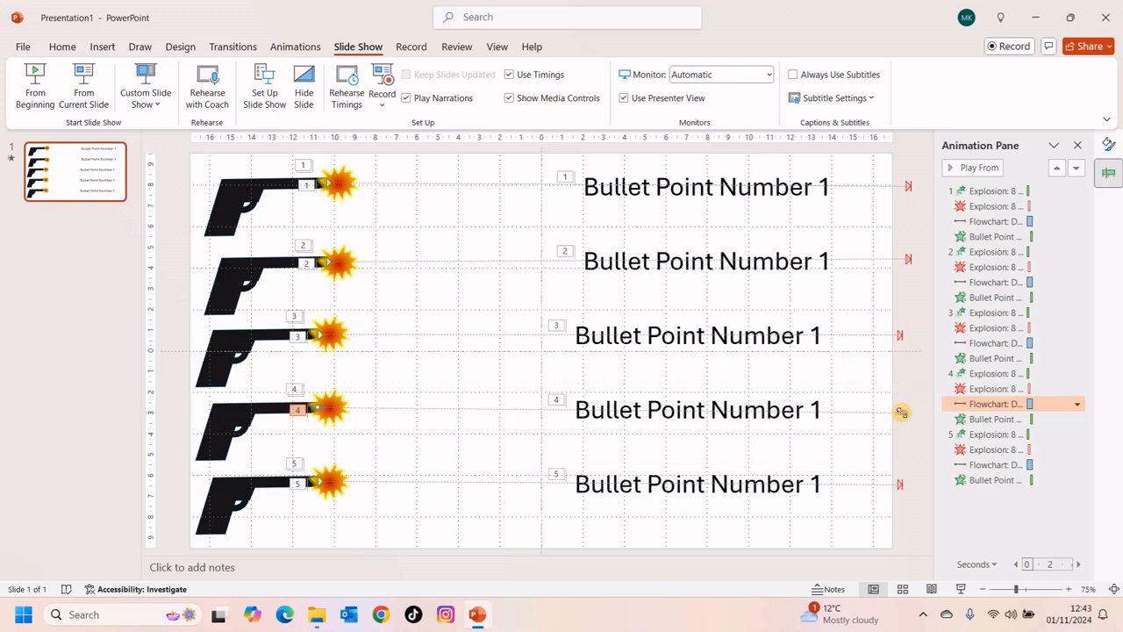
pyautogui.click(84, 84)
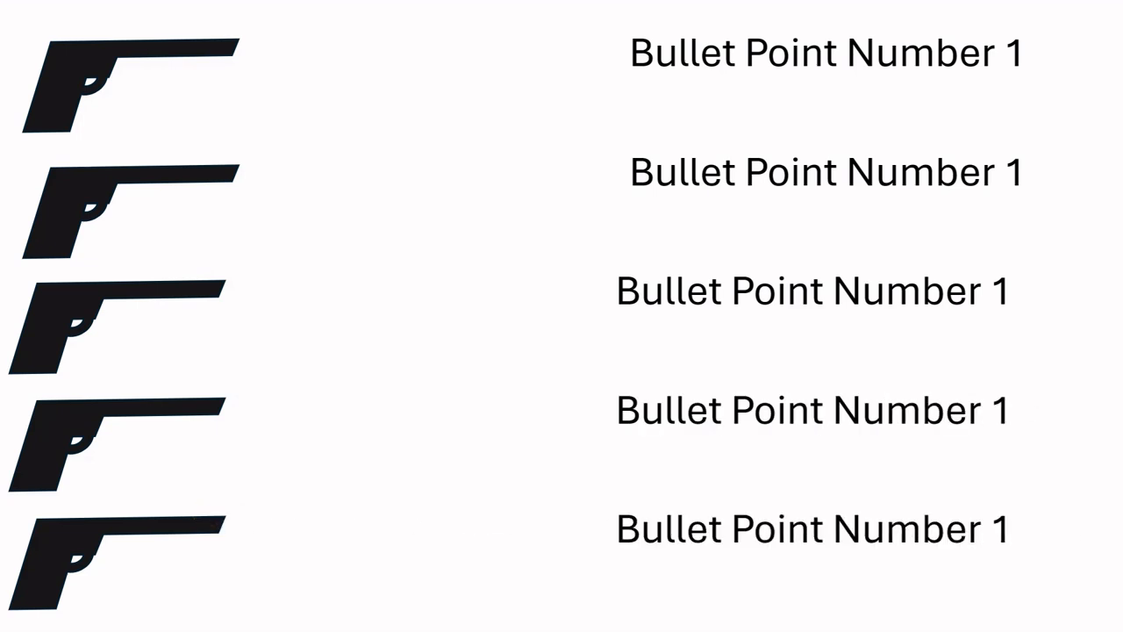
pyautogui.press('Escape')
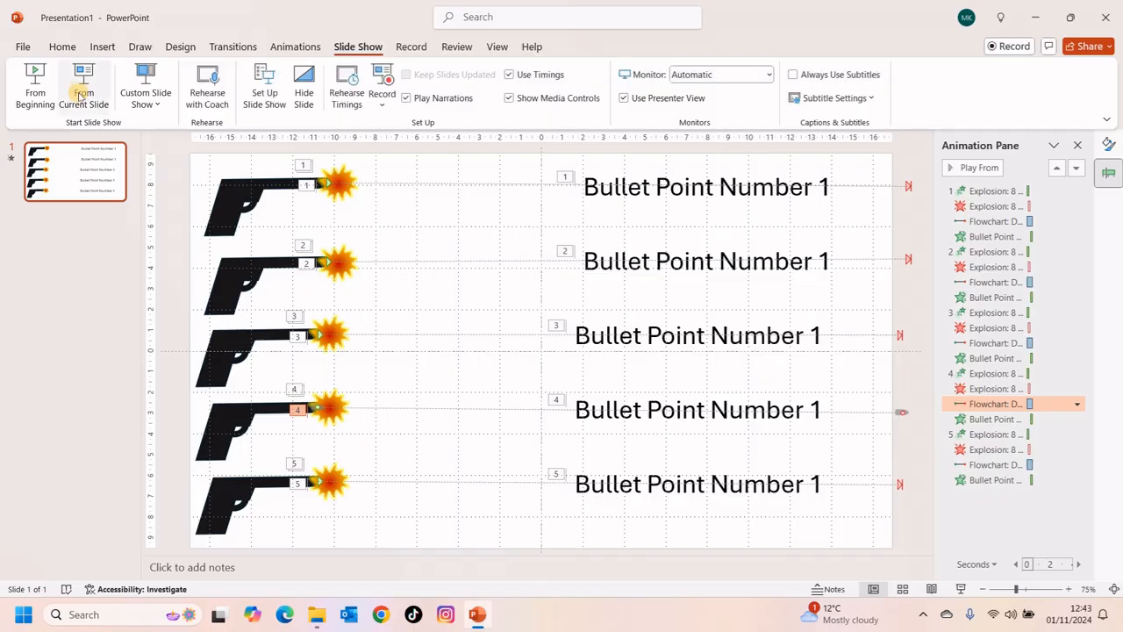